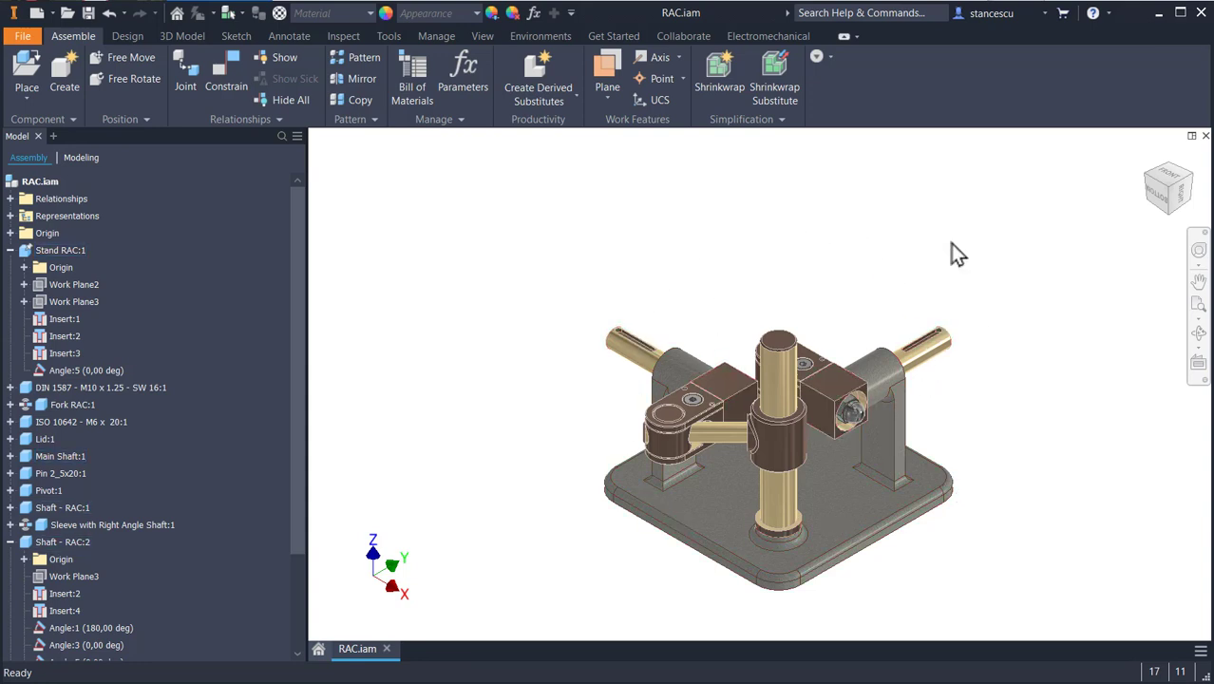
- Collapse the Stand RAC:1 and Shaft - RAC:2 nodes and examine the coupler assembly's shafts, forks and sleeve from several angles
left_click(10, 250)
left_click(10, 422)
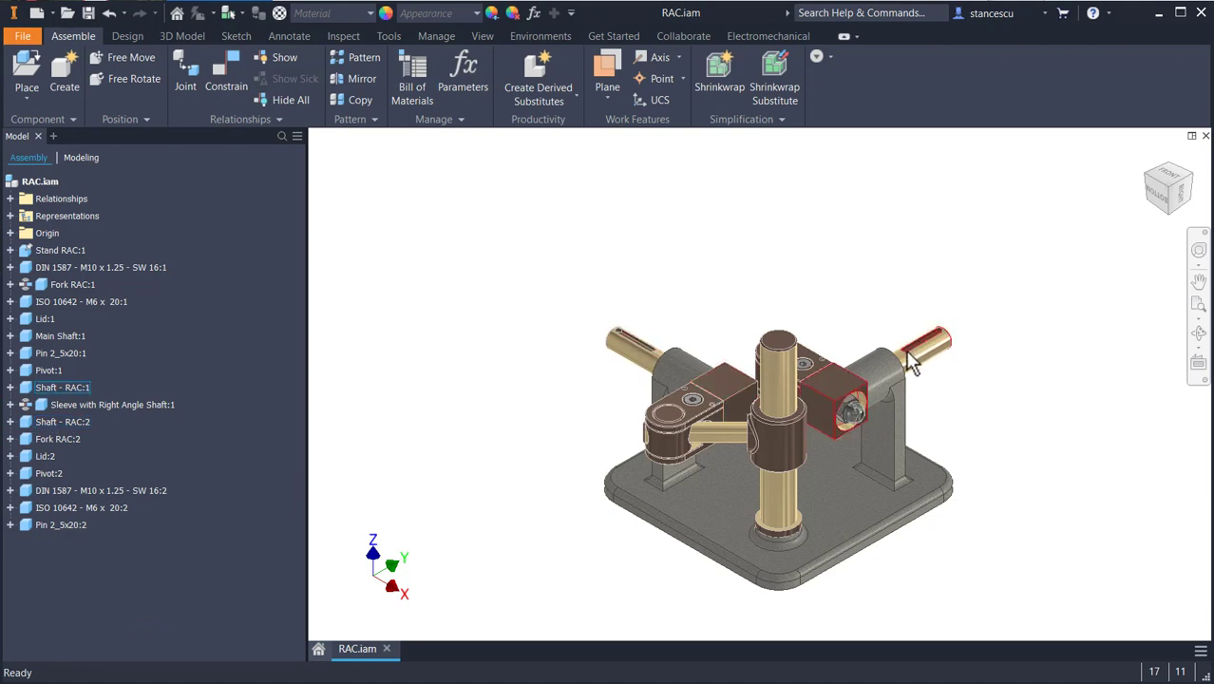
scroll(852, 454, "down", 3)
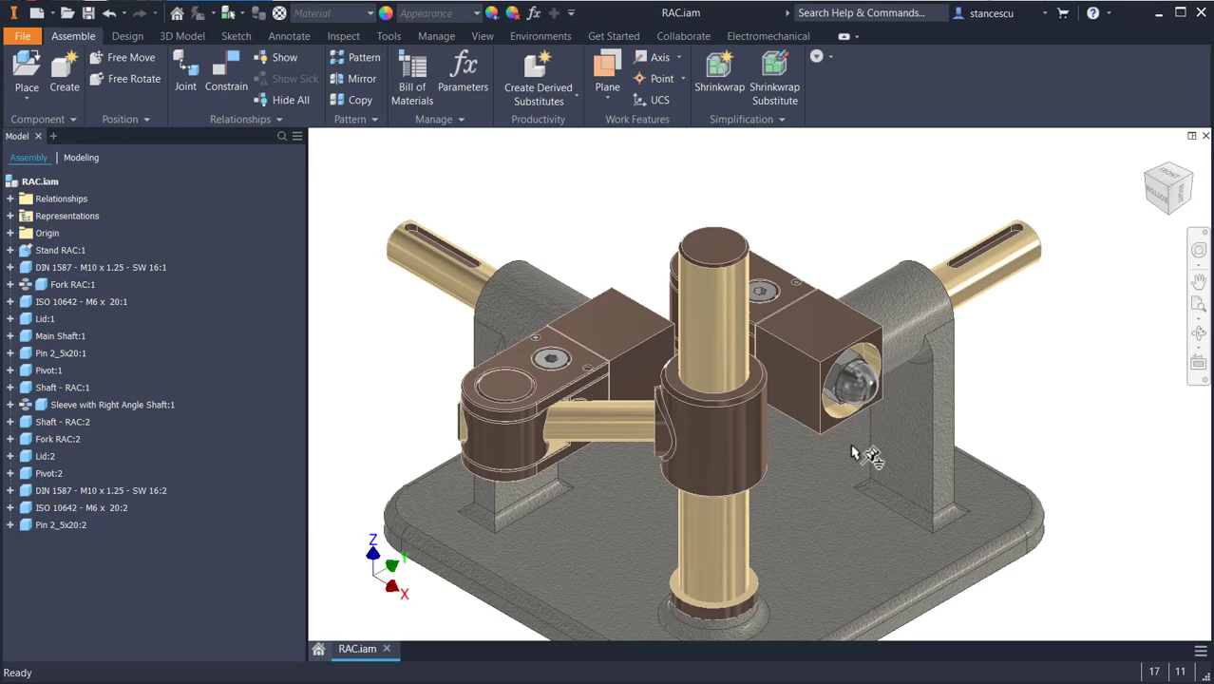
middle_click_drag(852, 454, 863, 406)
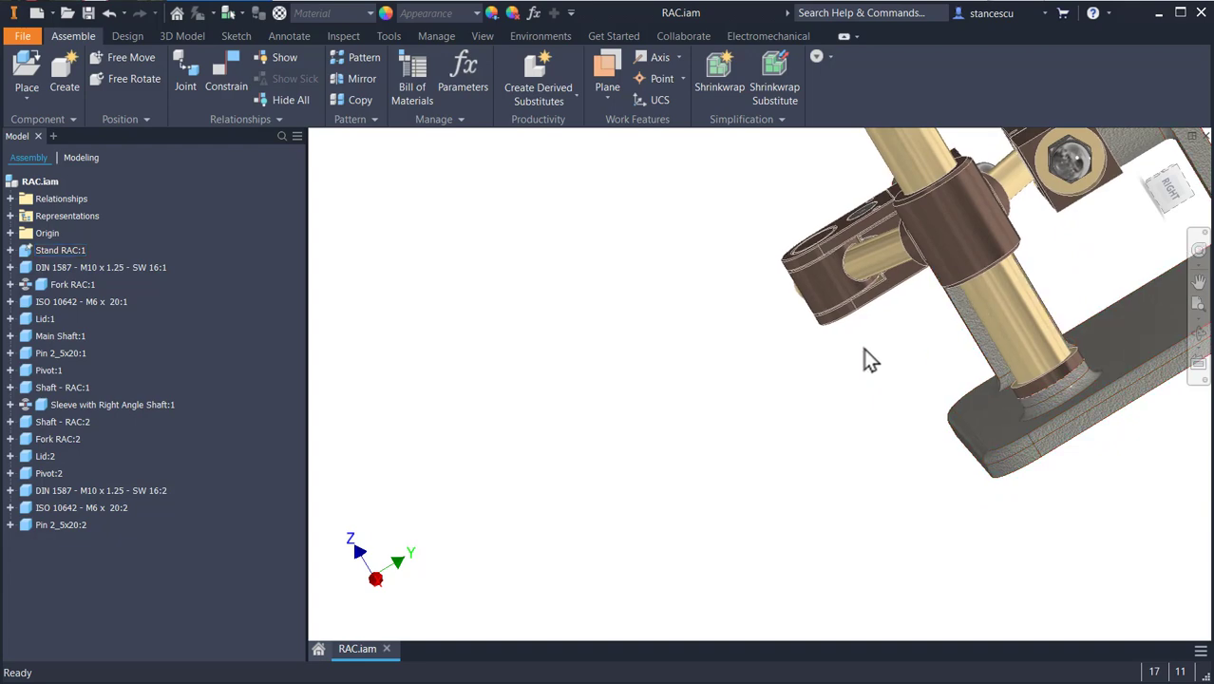
middle_click_drag(924, 353, 515, 306)
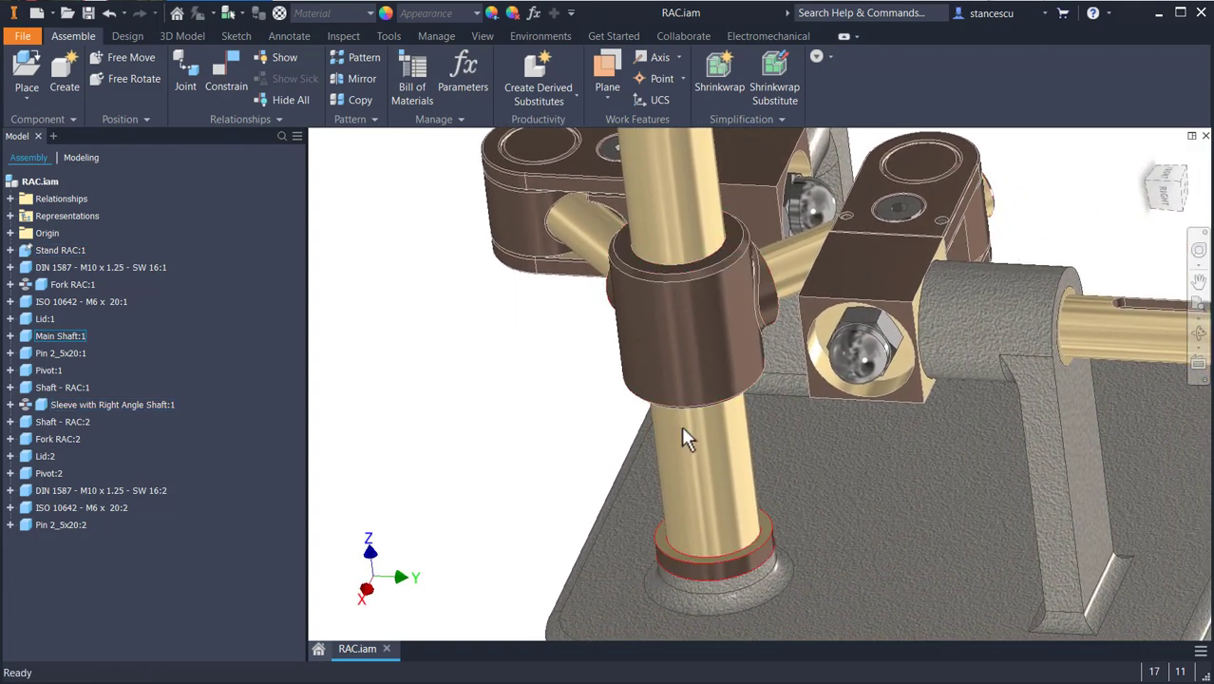
scroll(710, 412, "down", 4)
middle_click_drag(727, 435, 790, 421, "shift")
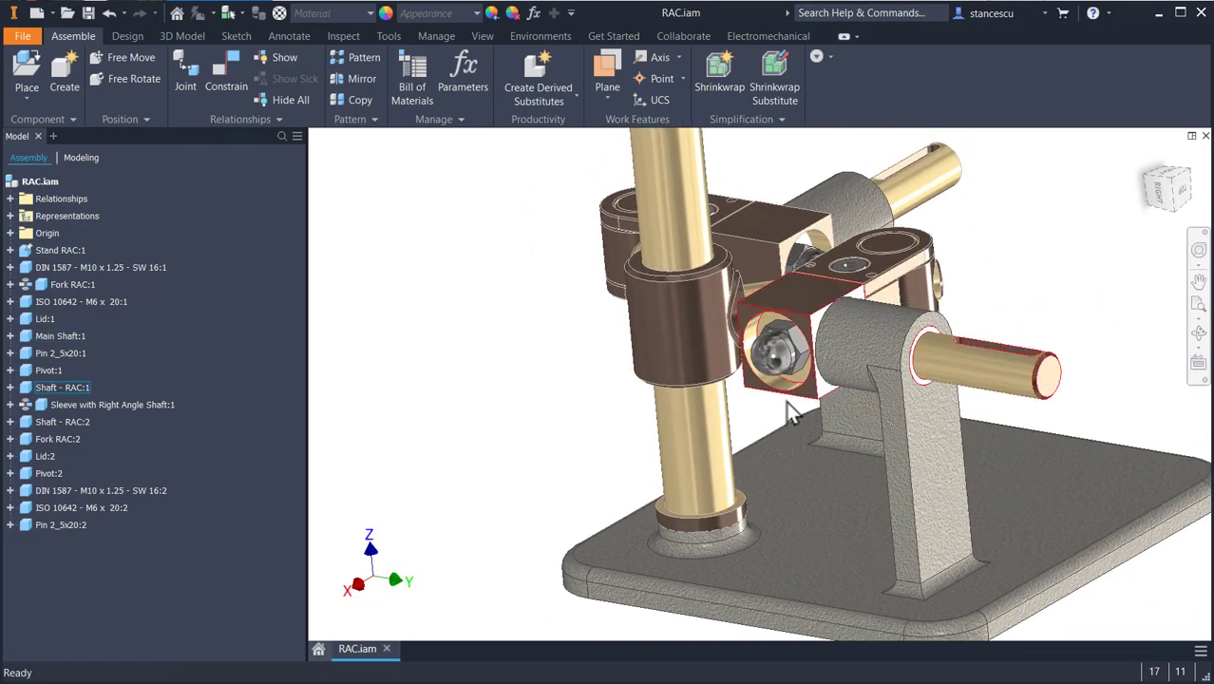
scroll(788, 412, "up", 3)
scroll(786, 411, "down", 3)
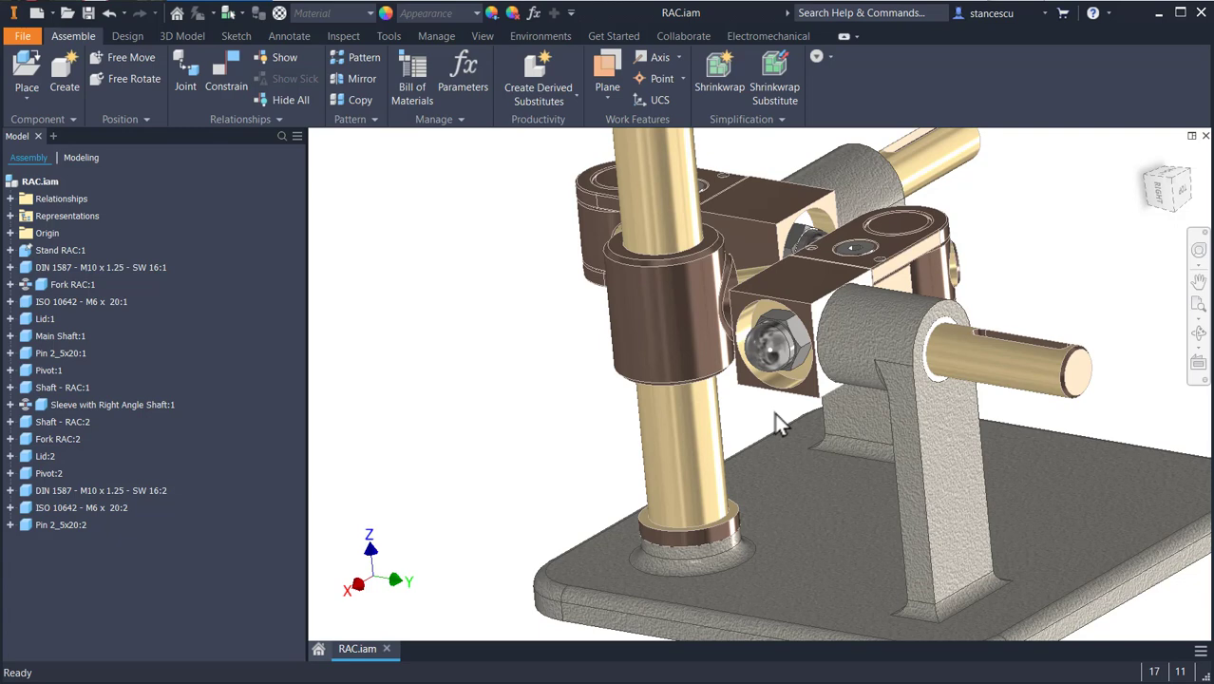
mouse_move(723, 382)
middle_mouse_down("shift")
mouse_move(783, 380)
mouse_move(824, 331)
mouse_move(699, 379)
middle_mouse_up("shift")
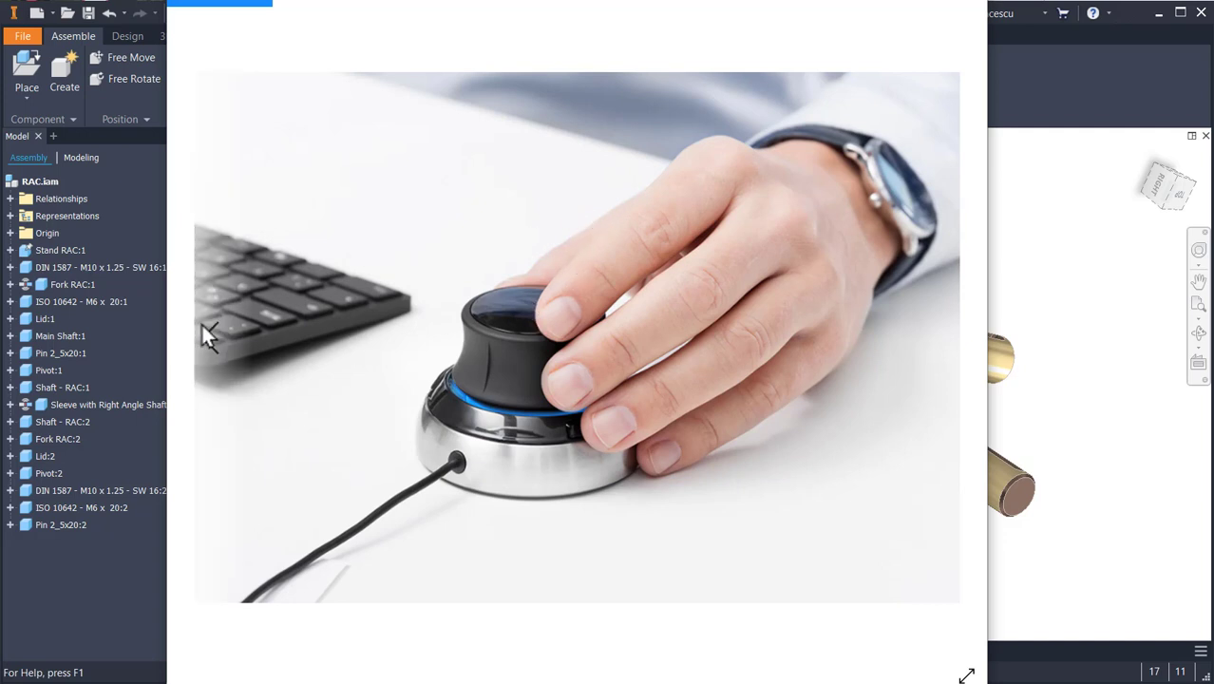
- Go through the 3Dconnexion Trainer lessons on panning, zooming, spinning, tilting and rolling, up to the All Active lesson
left_click(227, 338)
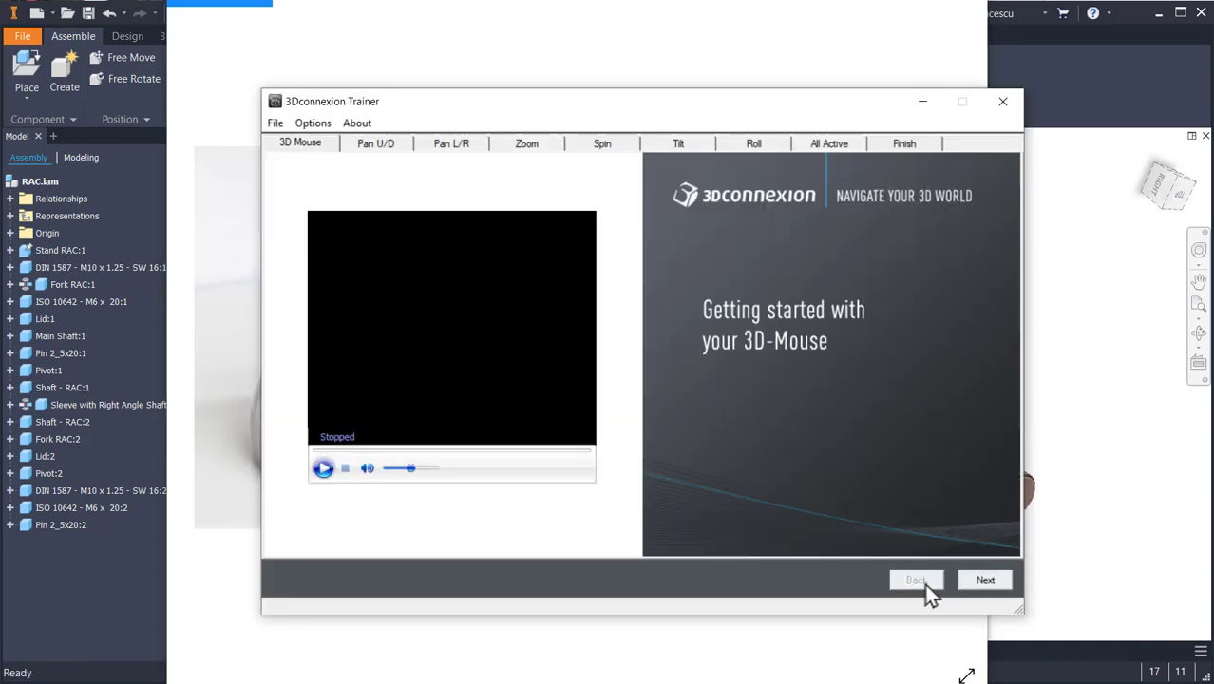
left_click(987, 581)
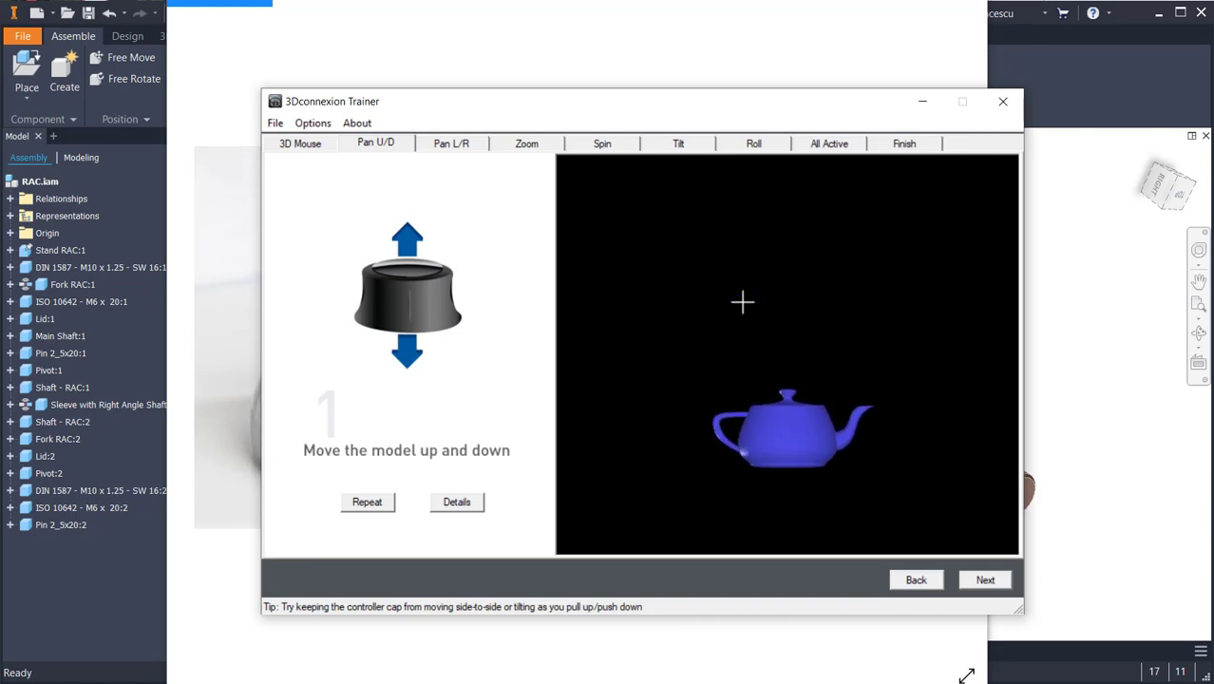
left_click(985, 579)
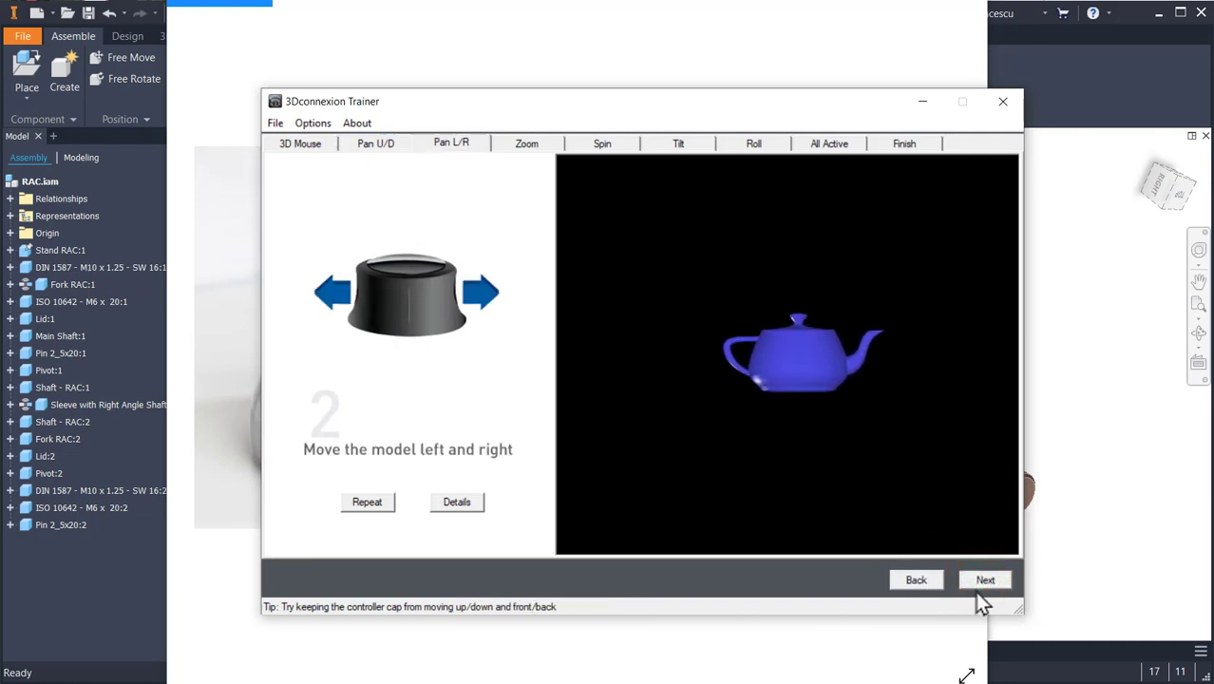
left_click(985, 580)
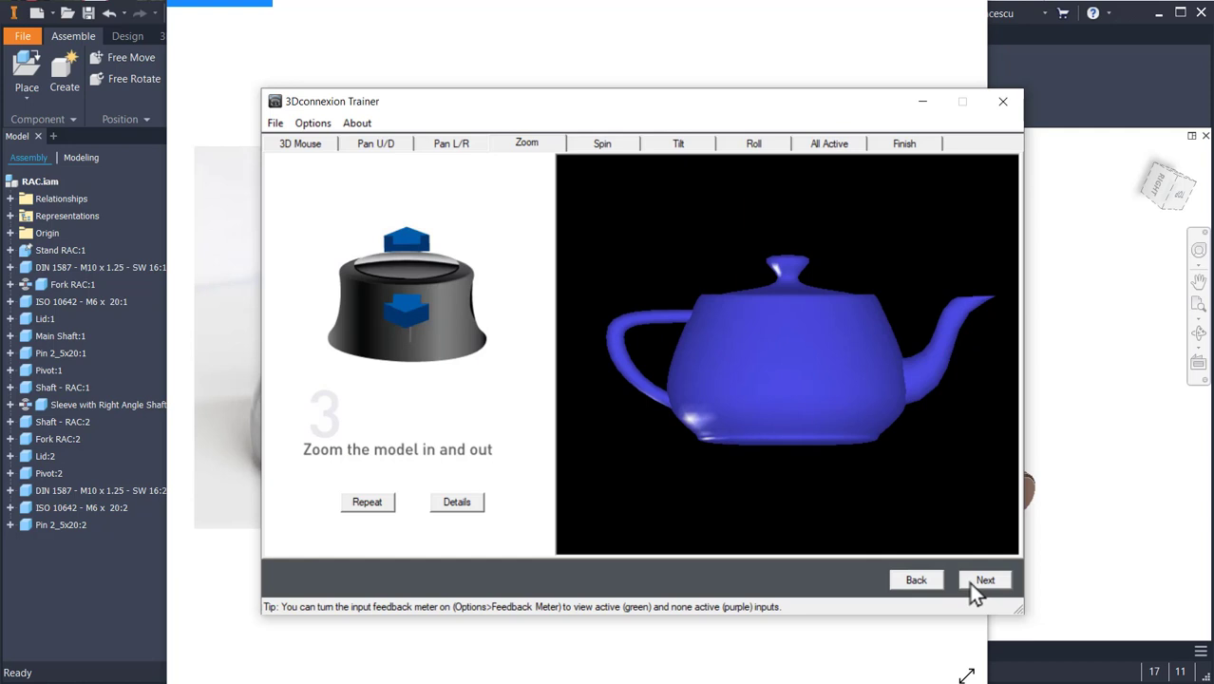
left_click(983, 582)
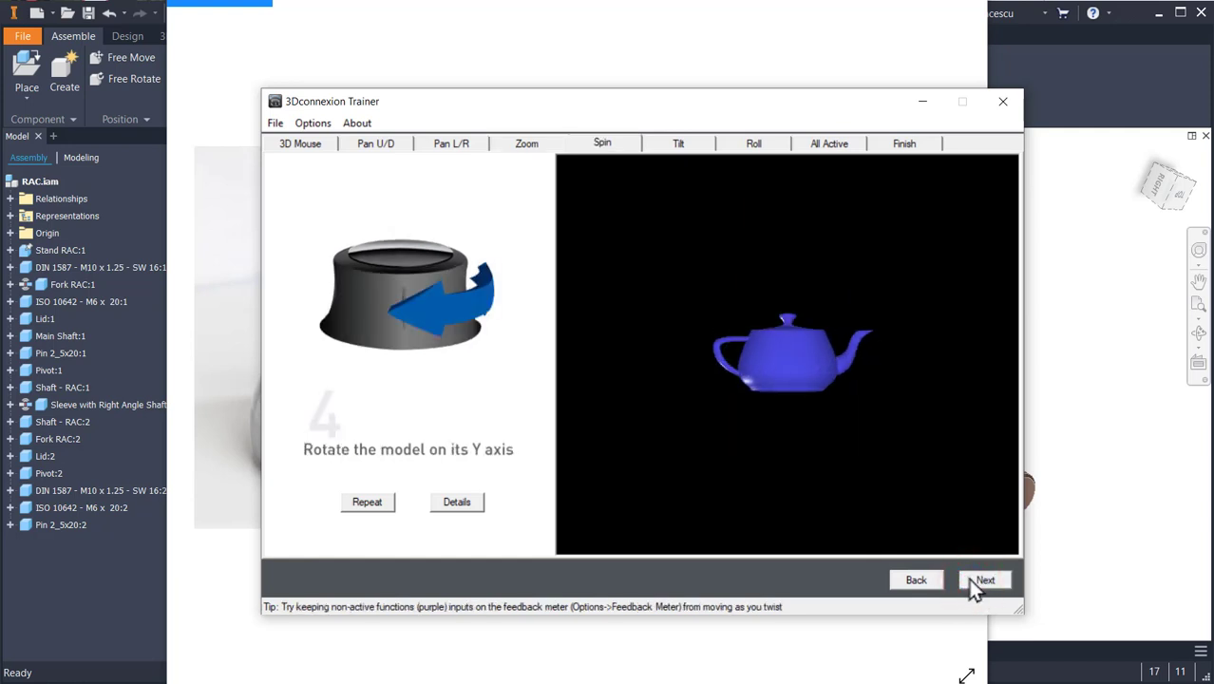
left_click(974, 581)
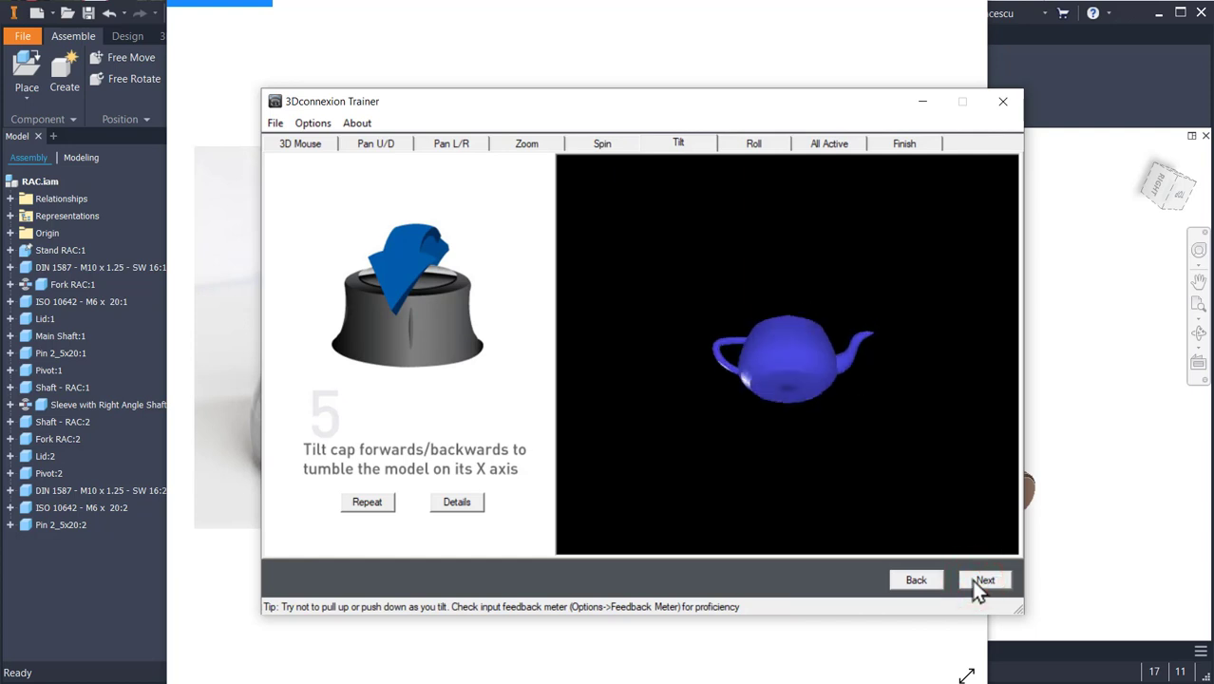
left_click(974, 582)
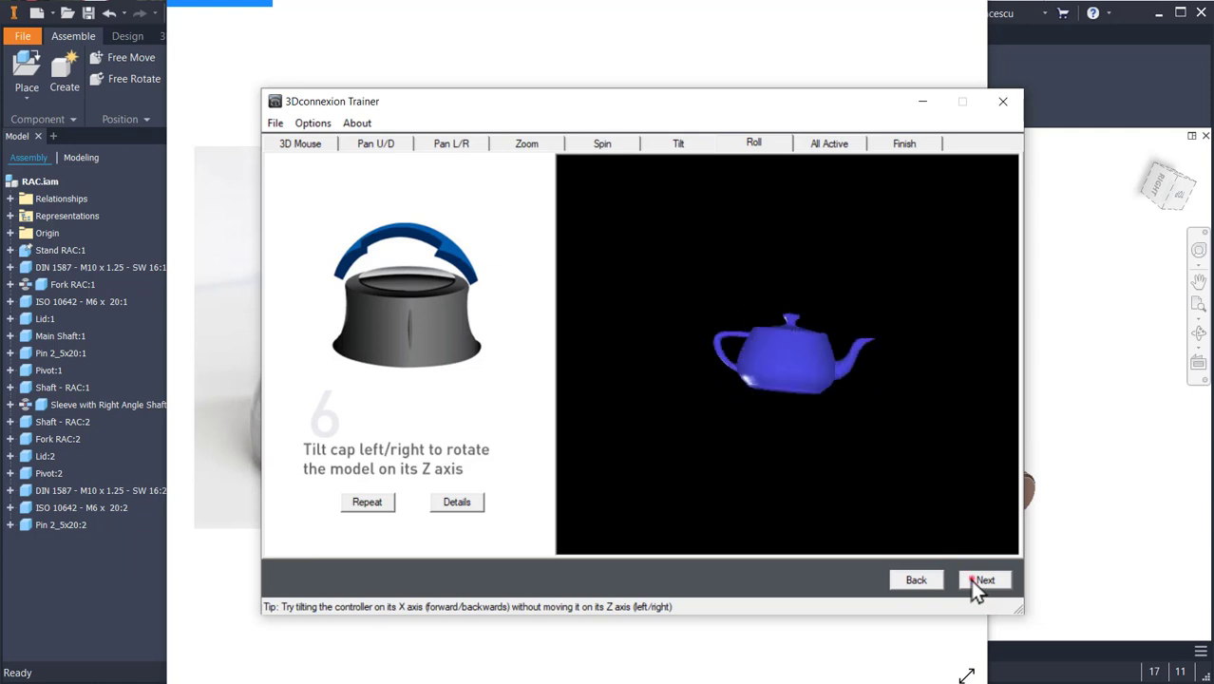
left_click(974, 582)
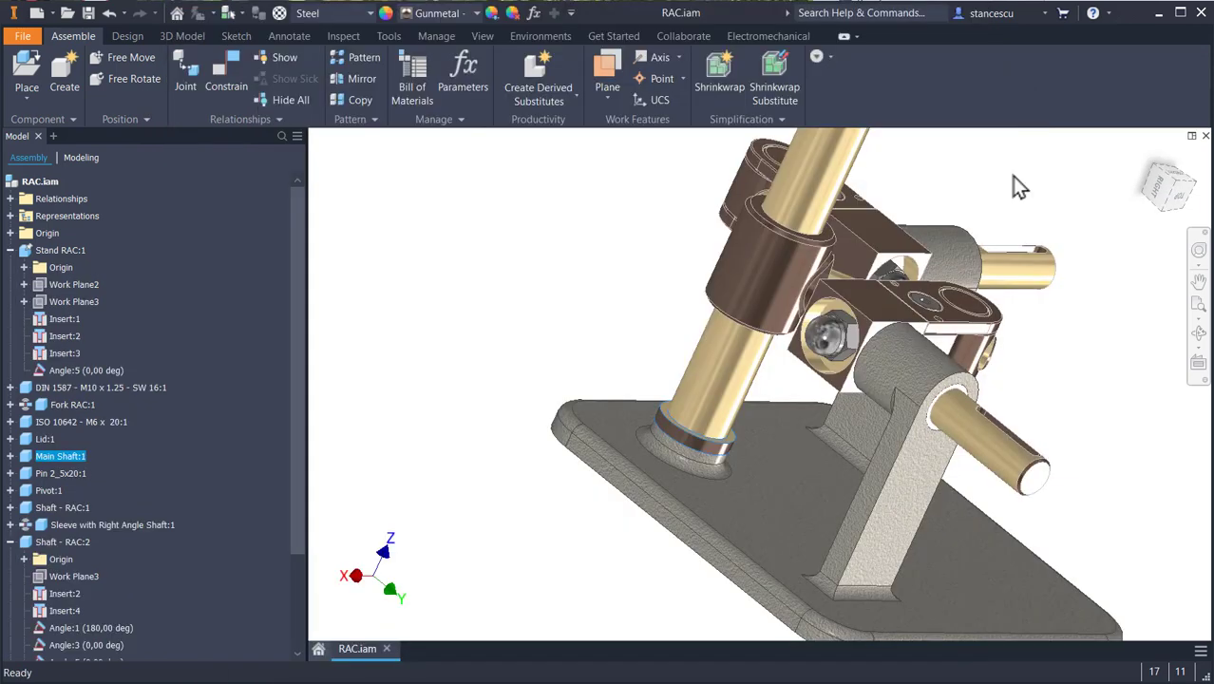
- Return to the RAC assembly's home view and inspect the main shaft, sleeve and stand from several angles
key("F6")
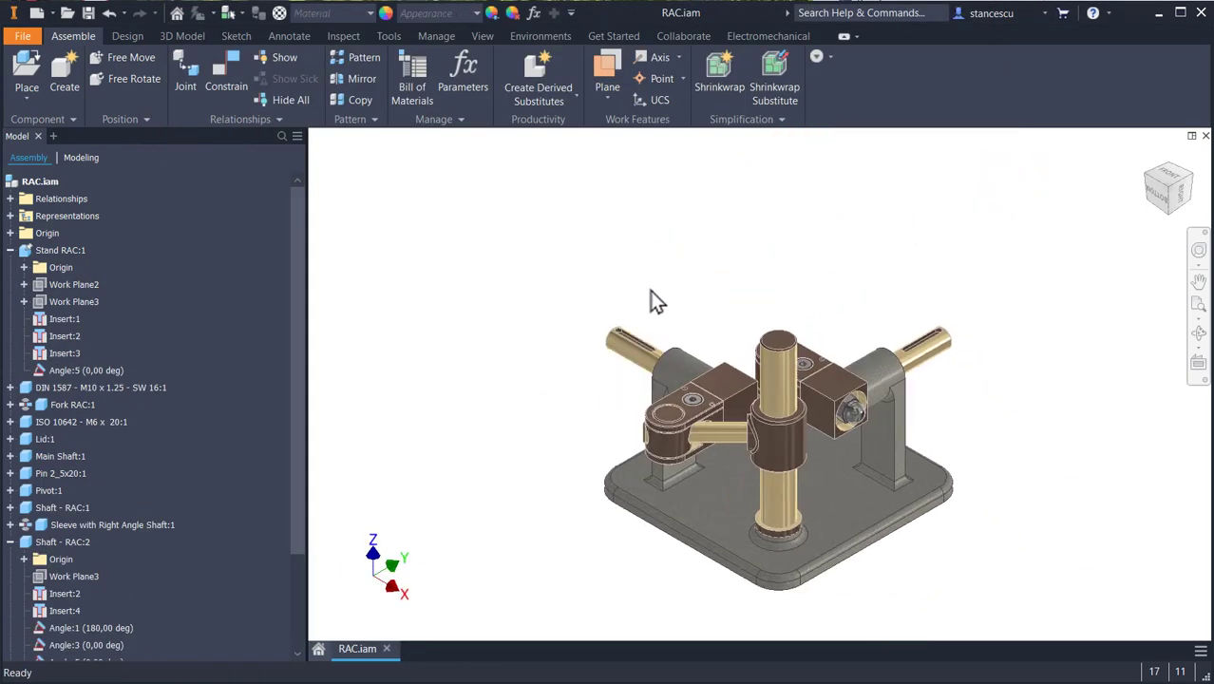
scroll(766, 413, "up", 3)
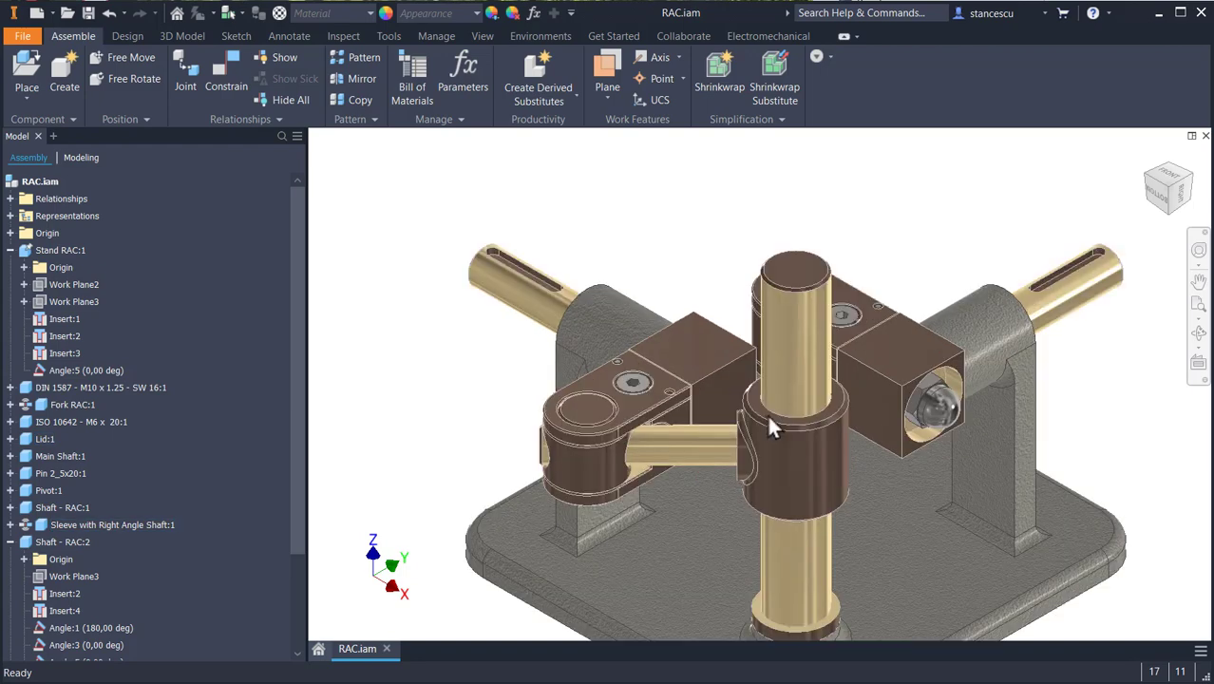
middle_click_drag(766, 412, 749, 340)
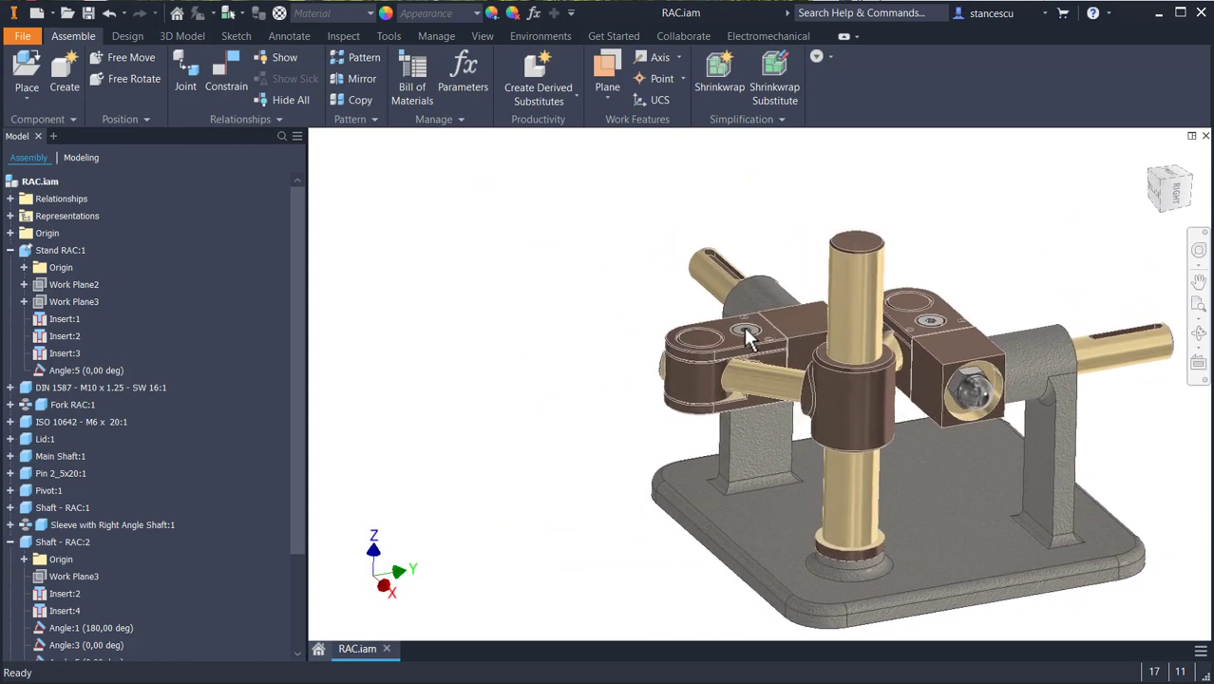
middle_click_drag(777, 389, 695, 343)
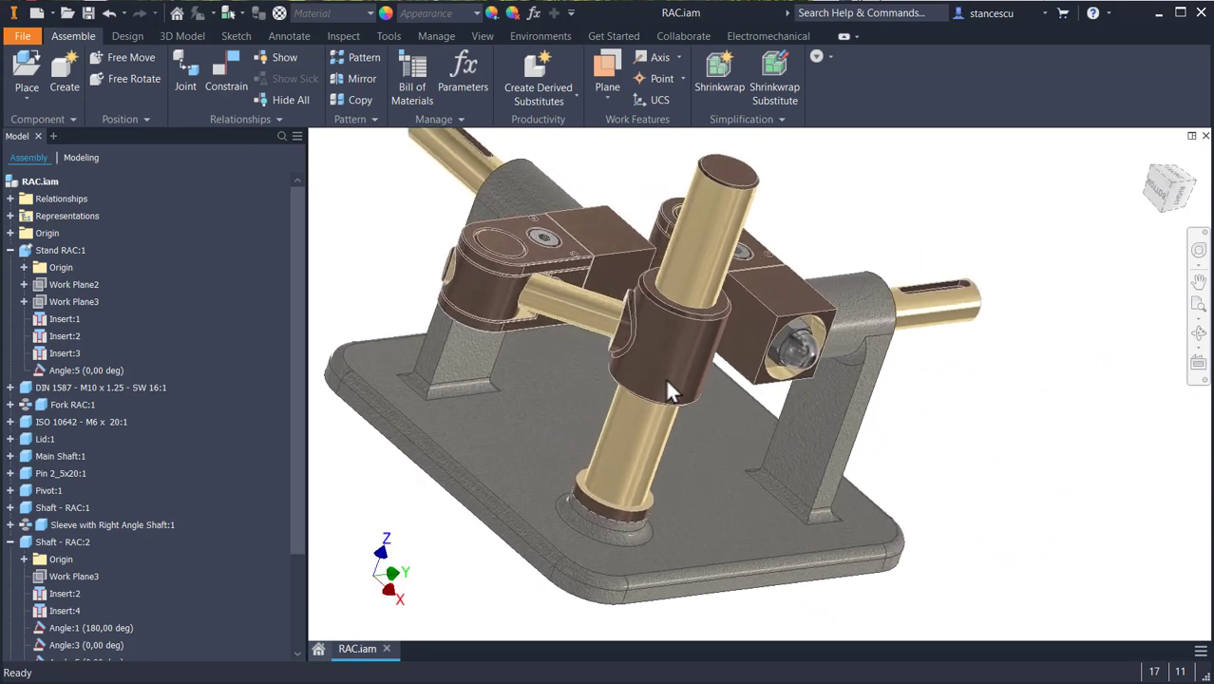
middle_click_drag(664, 379, 852, 362)
scroll(812, 375, "up", 1)
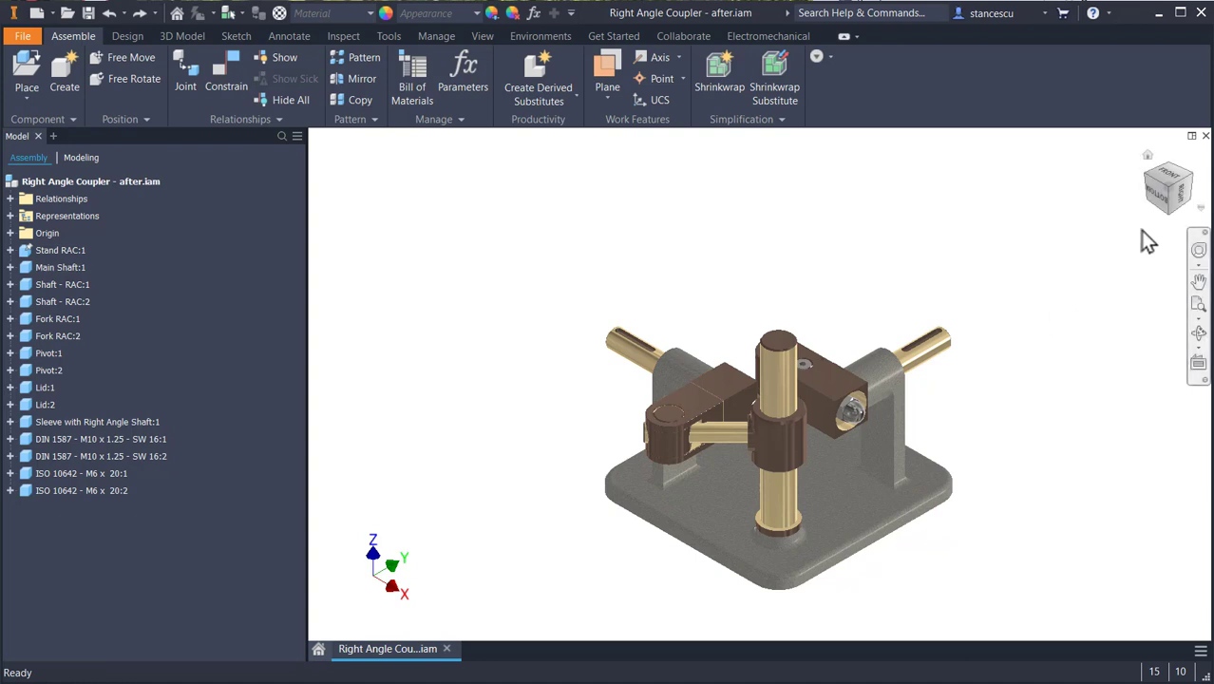
- Play the Drive animation of Shaft - RAC:1's Angle:1 constraint to check the main shaft's lower end from the side, then cancel it
left_click(1182, 193)
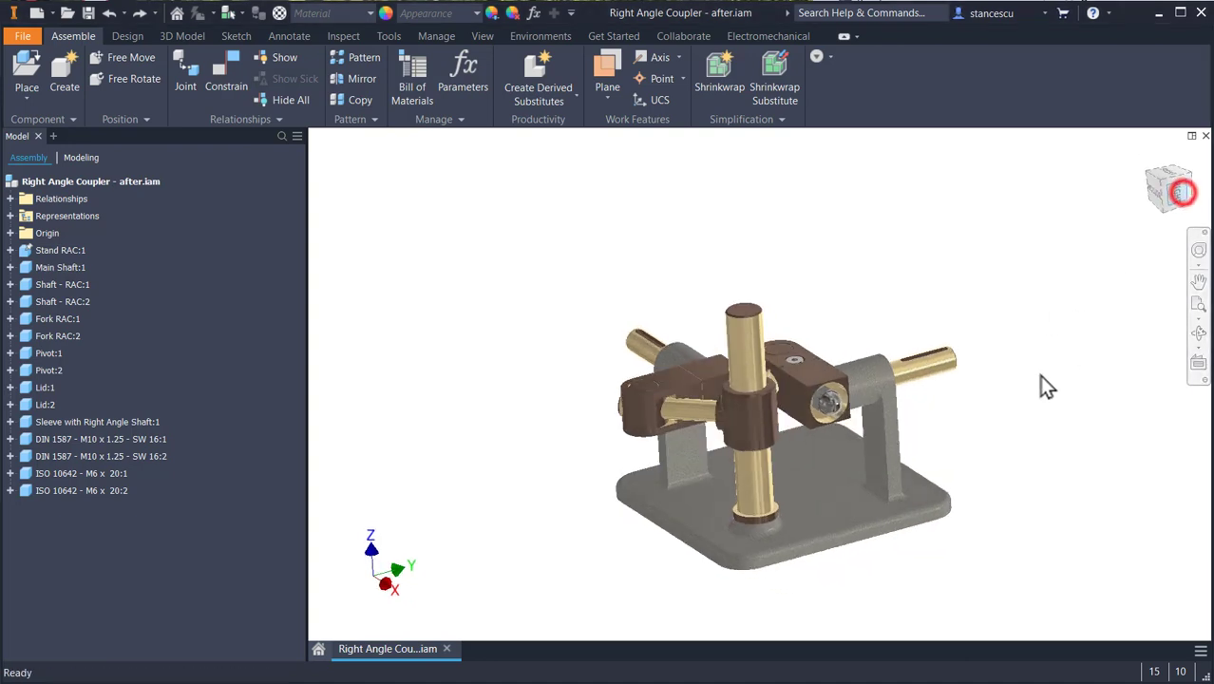
scroll(693, 501, "down", 3)
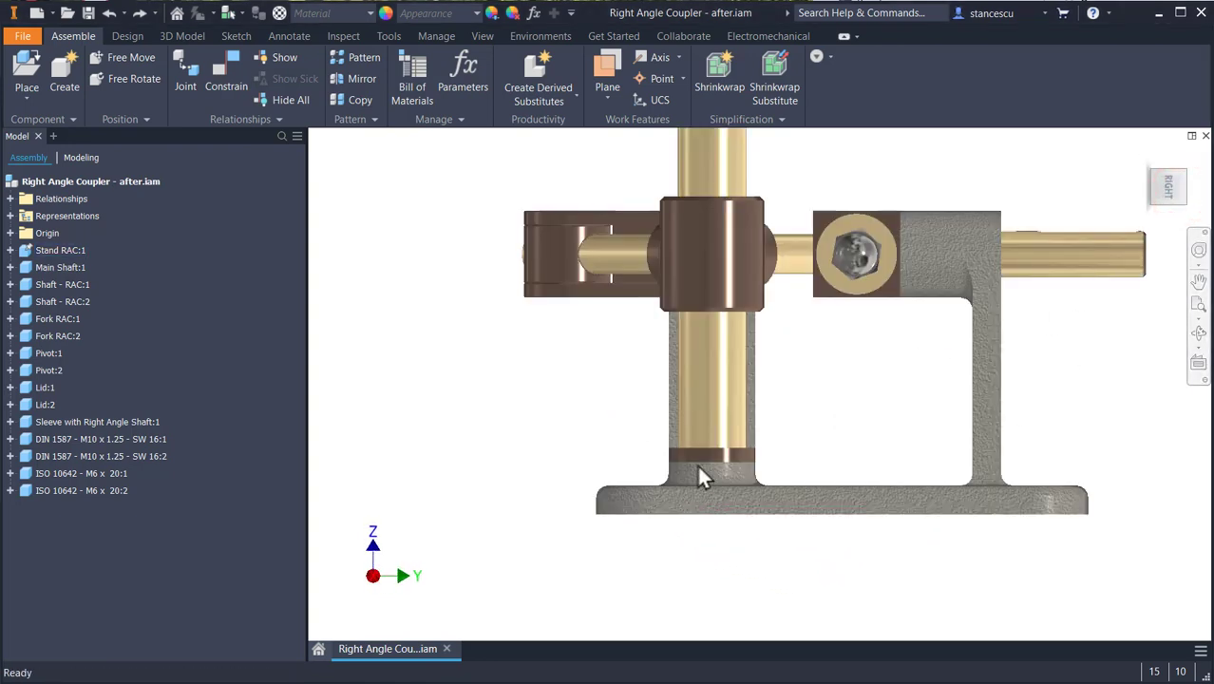
scroll(698, 469, "down", 3)
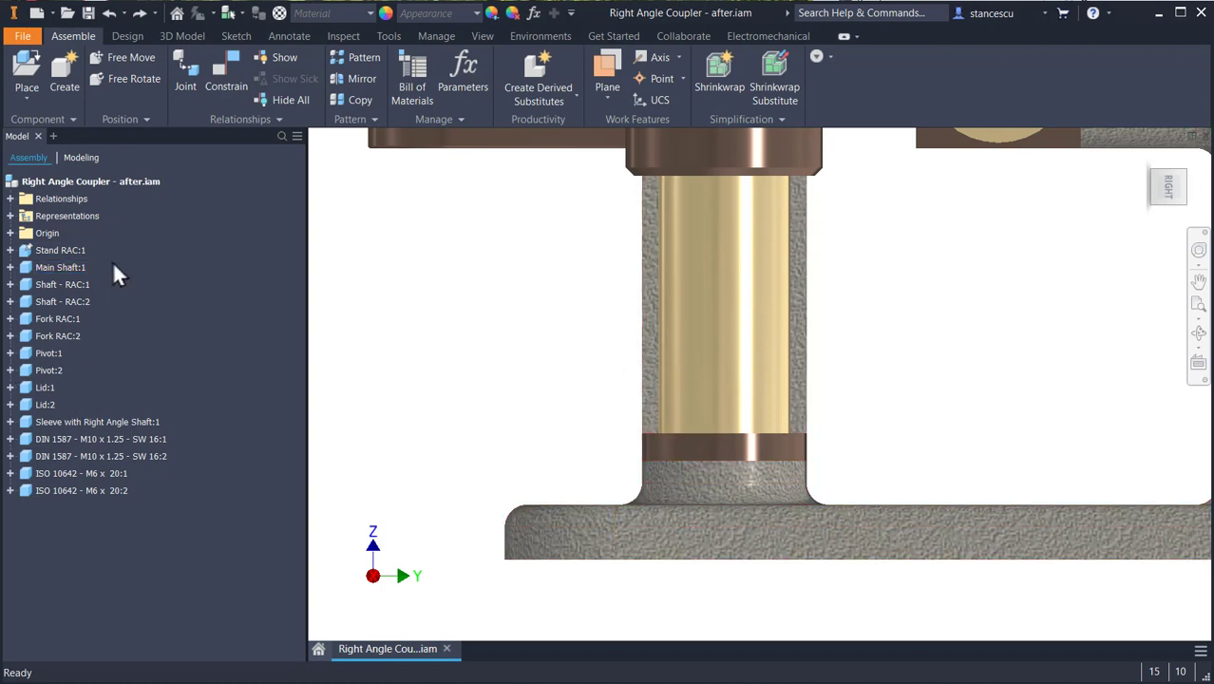
left_click(10, 284)
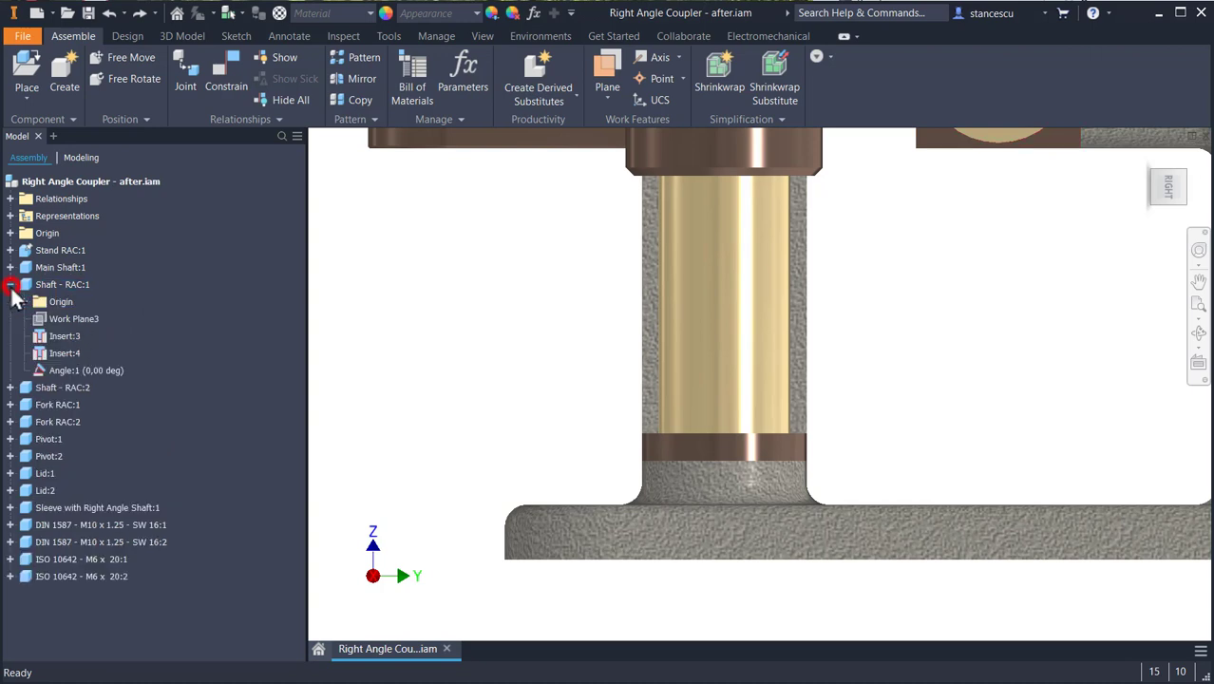
right_click(57, 369)
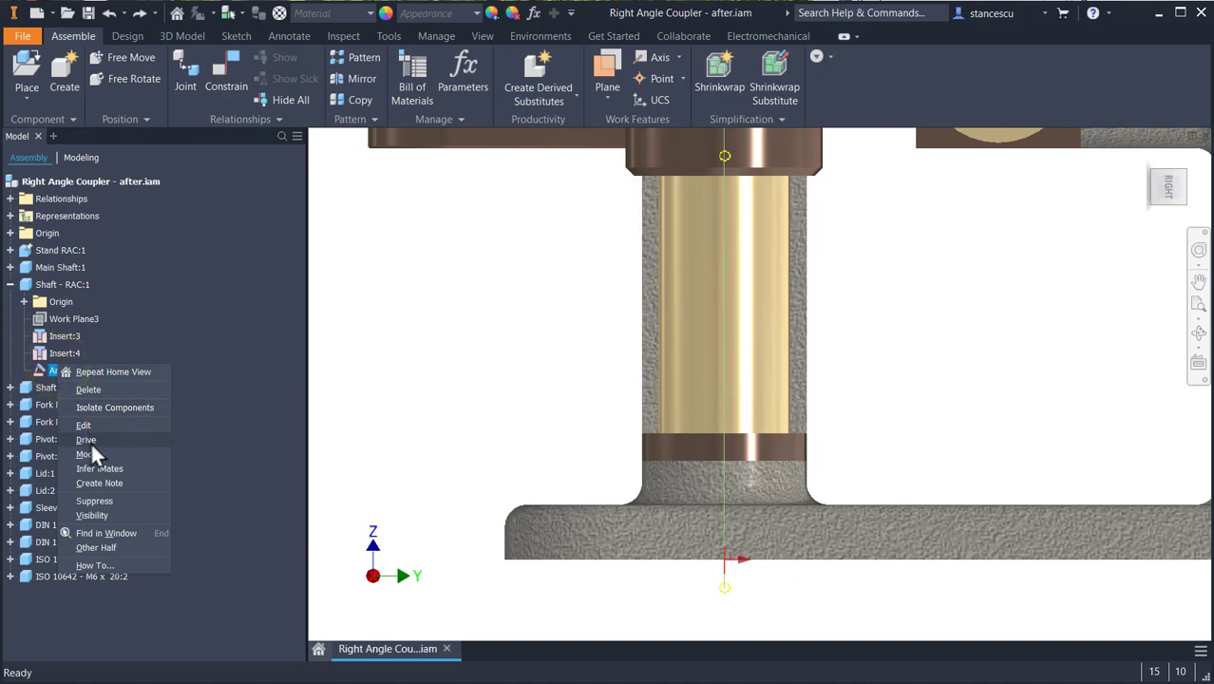
left_click(90, 441)
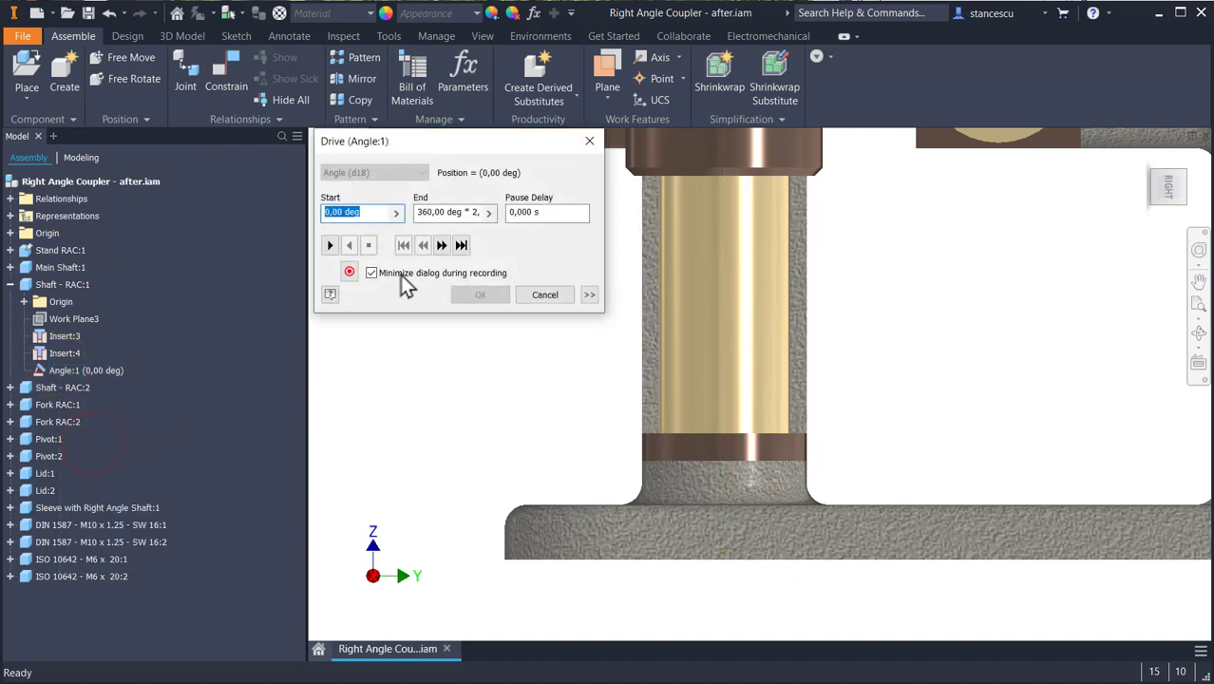
left_click(329, 245)
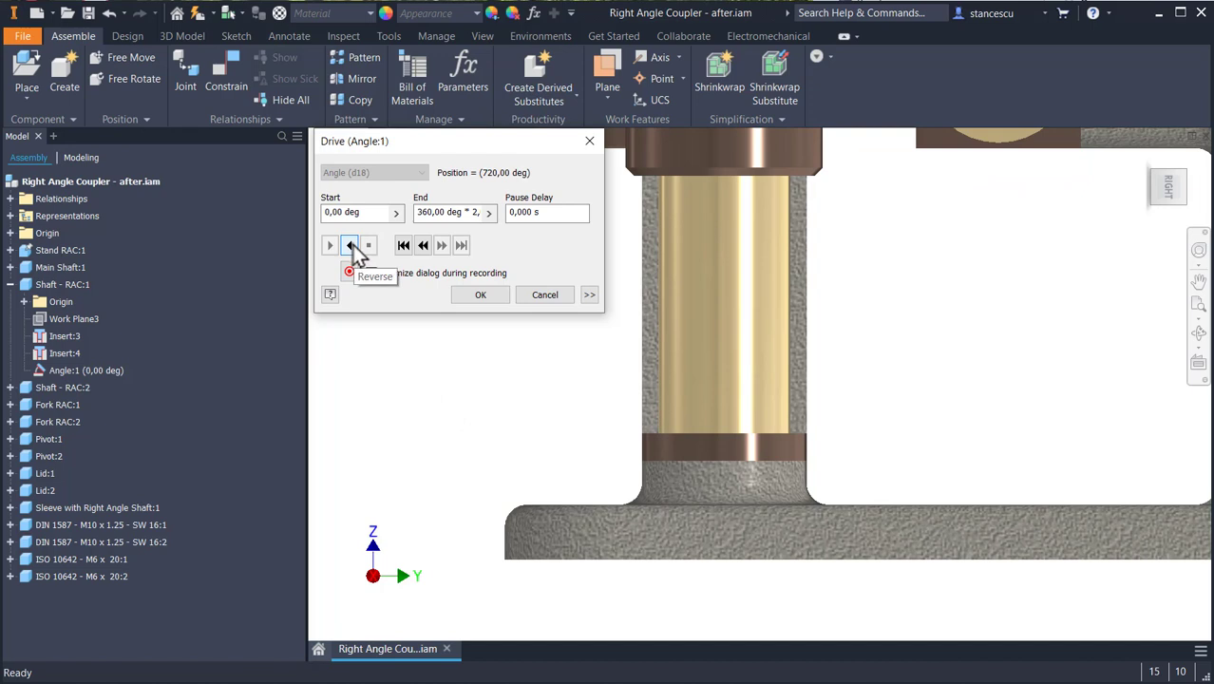
left_click(546, 296)
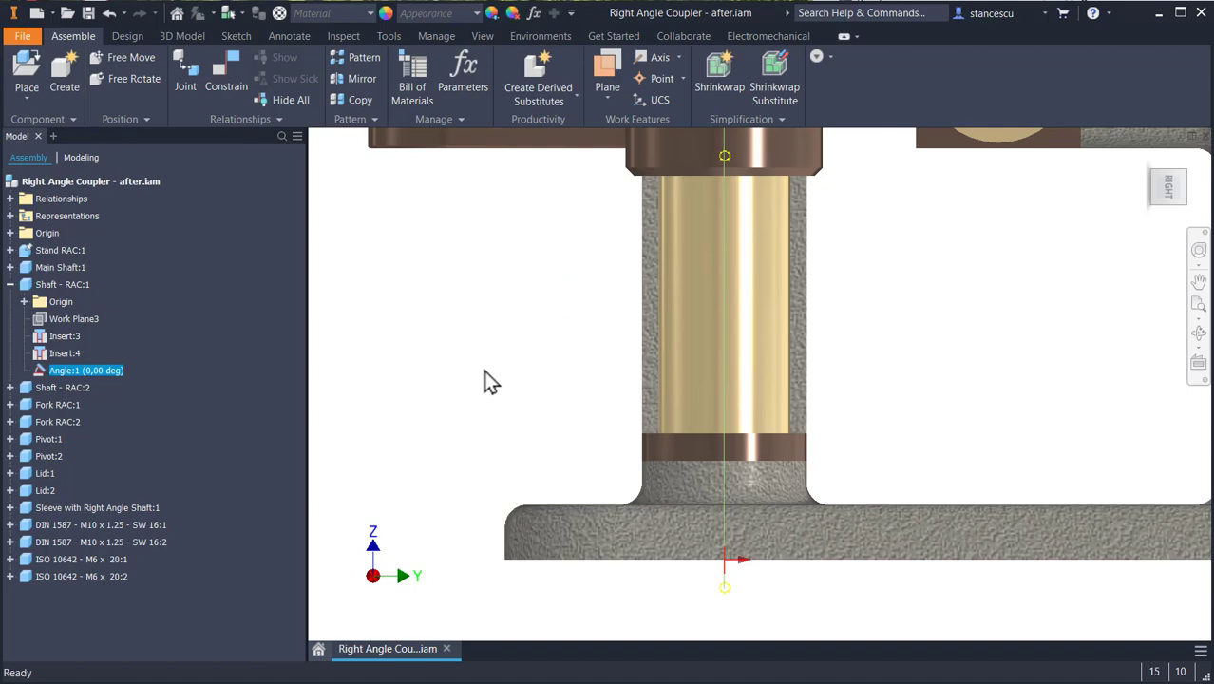
- Edit Stand RAC:1 in place and open Sketch3 under Extrusion3 for editing
key("F6")
left_click(519, 330)
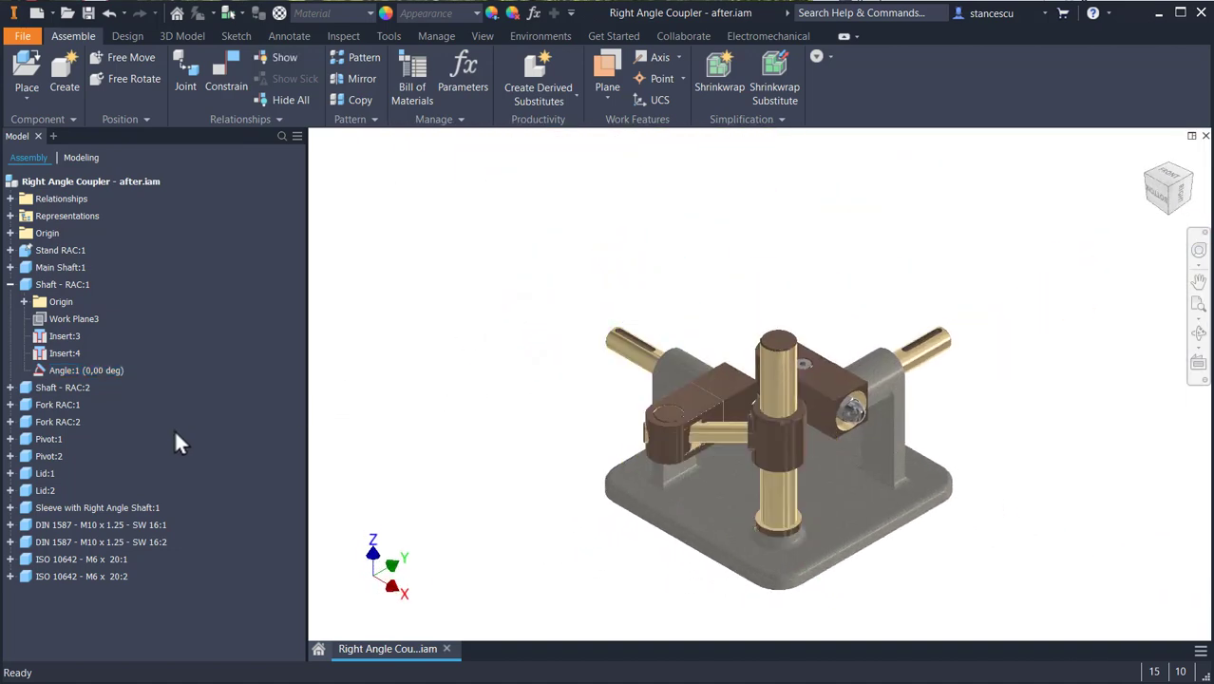
double_click(28, 258)
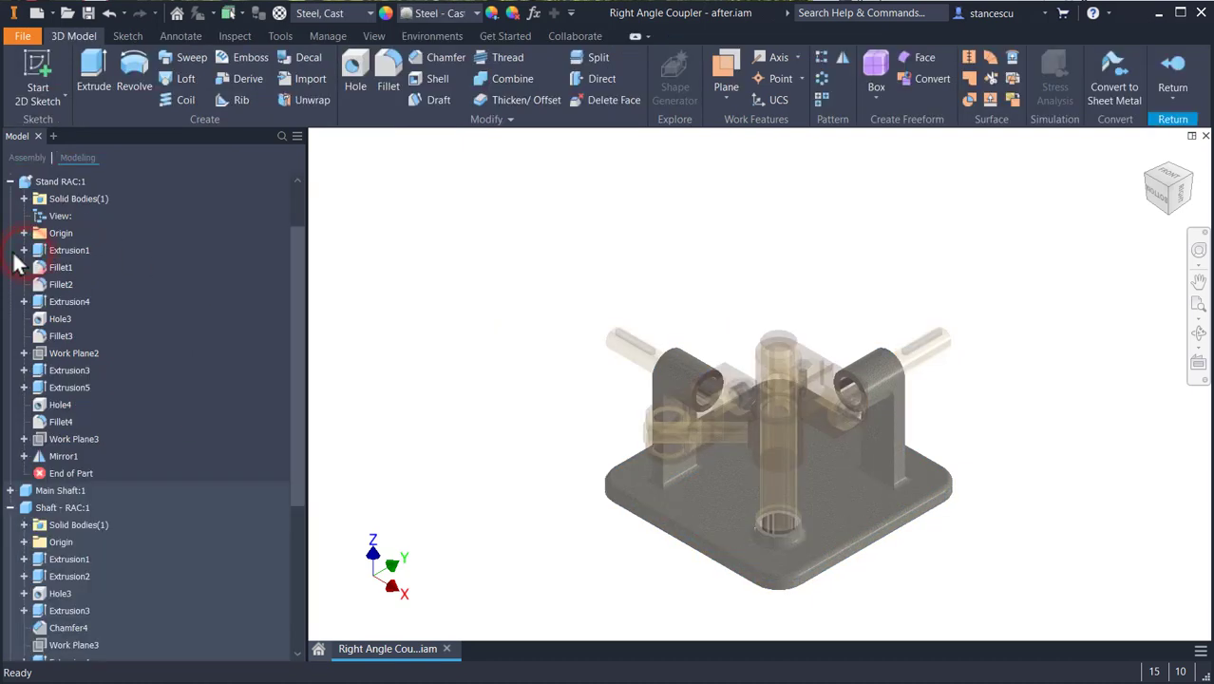
left_click(24, 370)
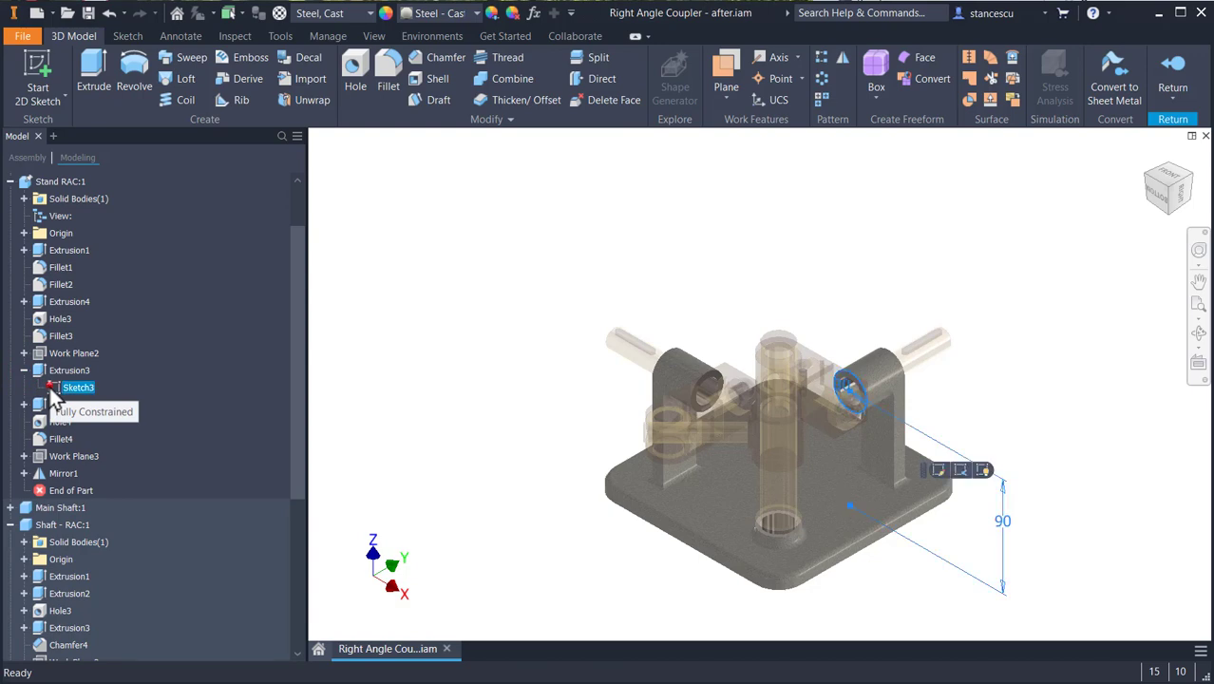
double_click(54, 391)
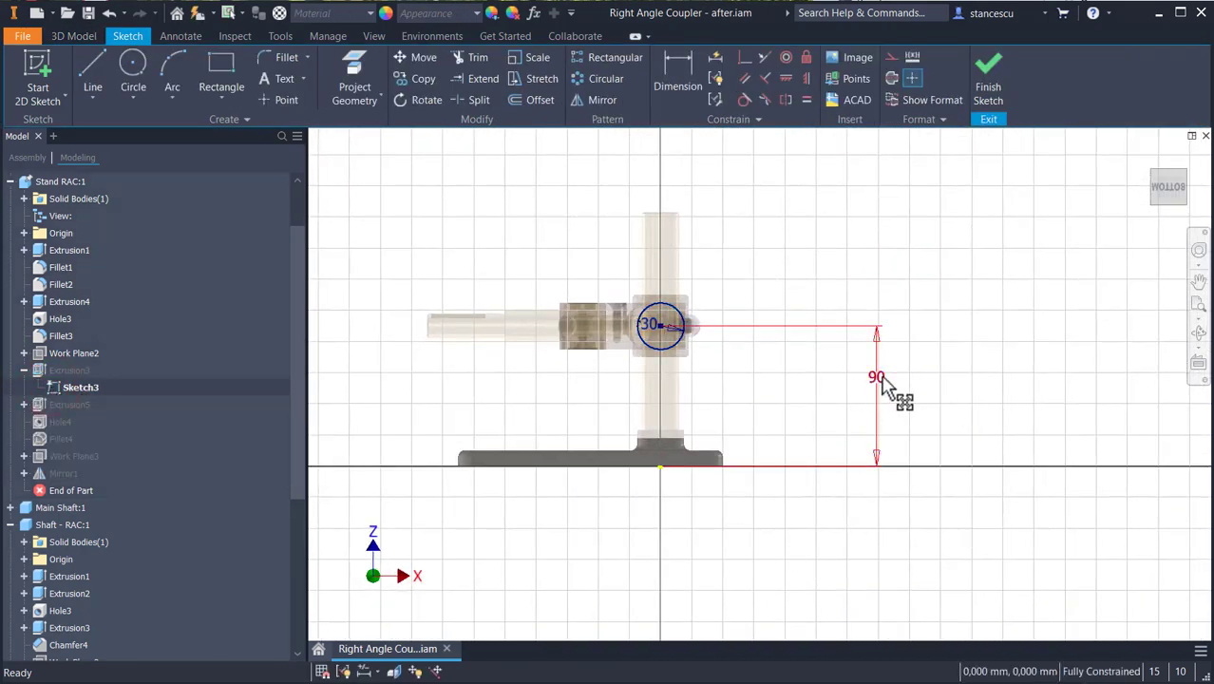
- Set the bore centre's height above the base to 95 mm in Sketch3, finish the sketch and return to the assembly
left_click(876, 377)
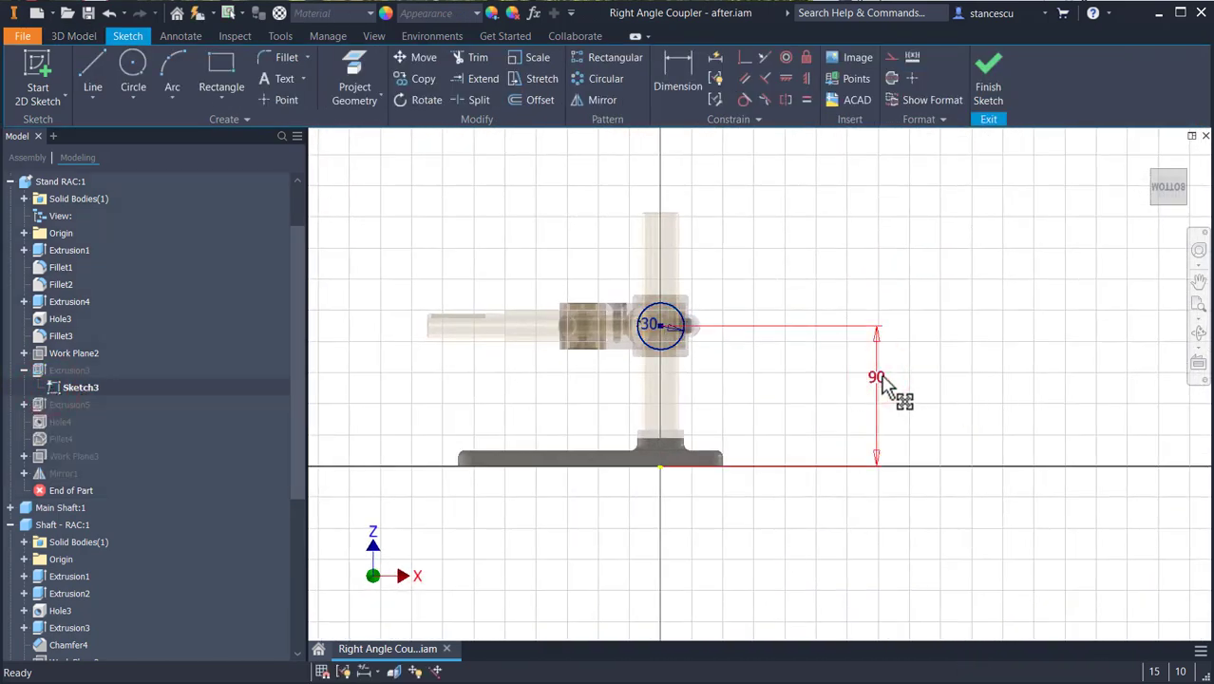
type("90")
key("Return")
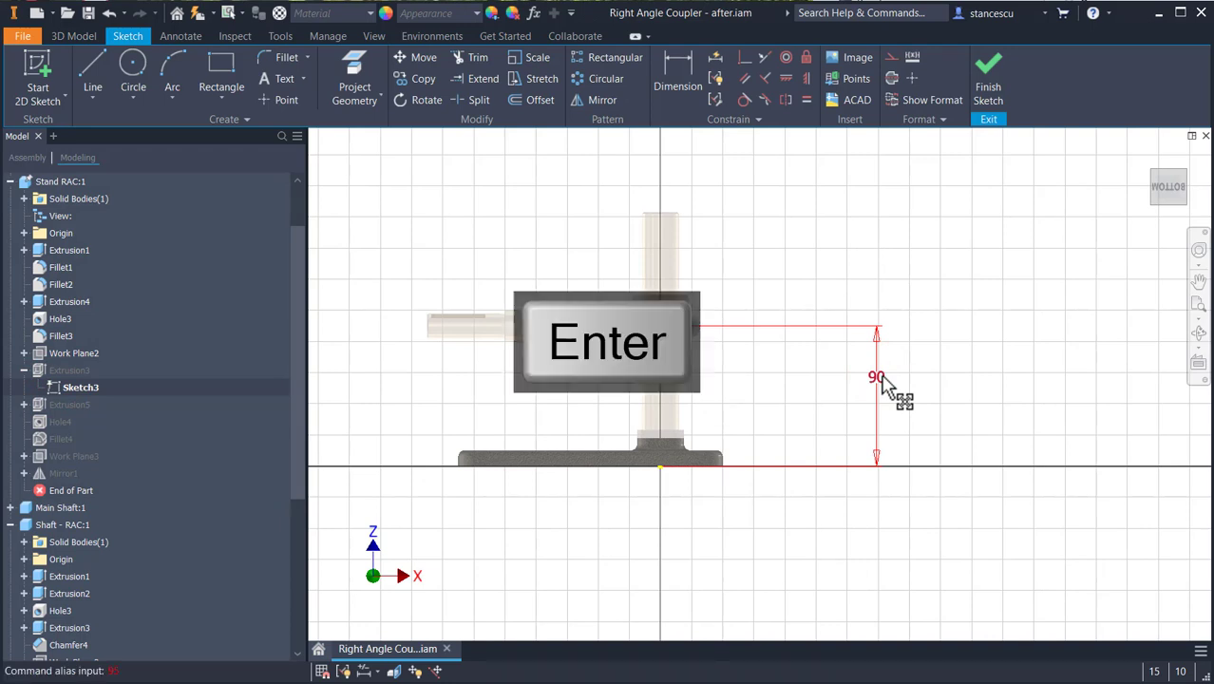
double_click(878, 378)
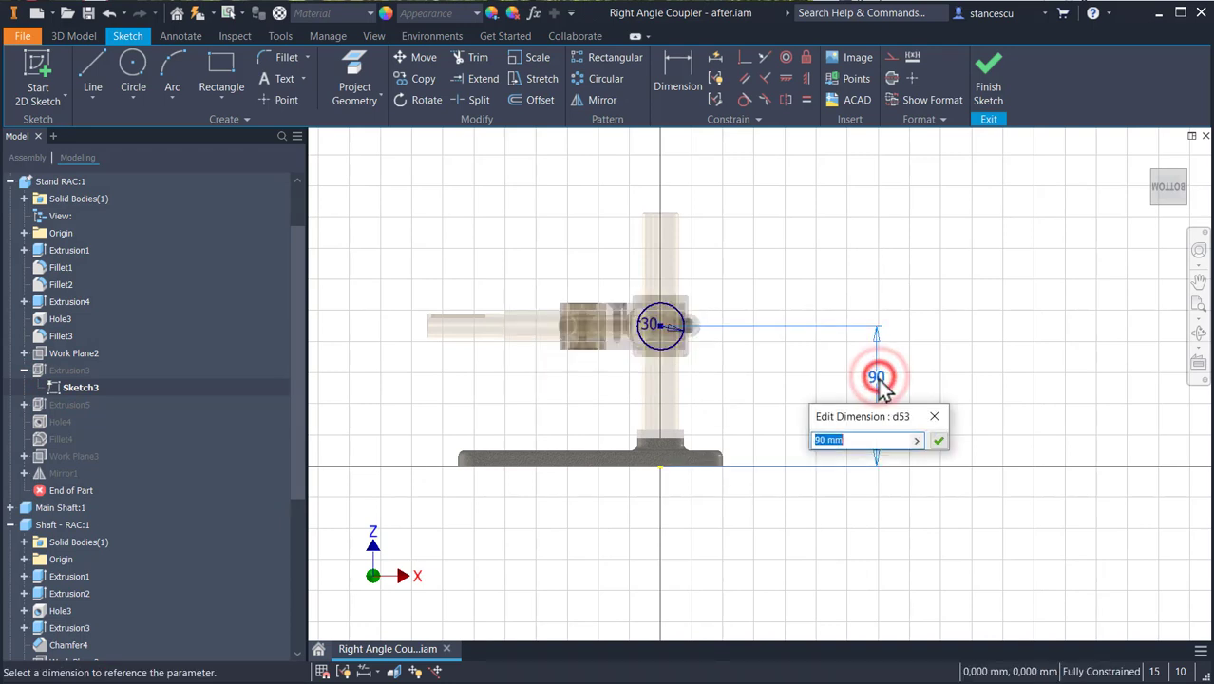
type("95")
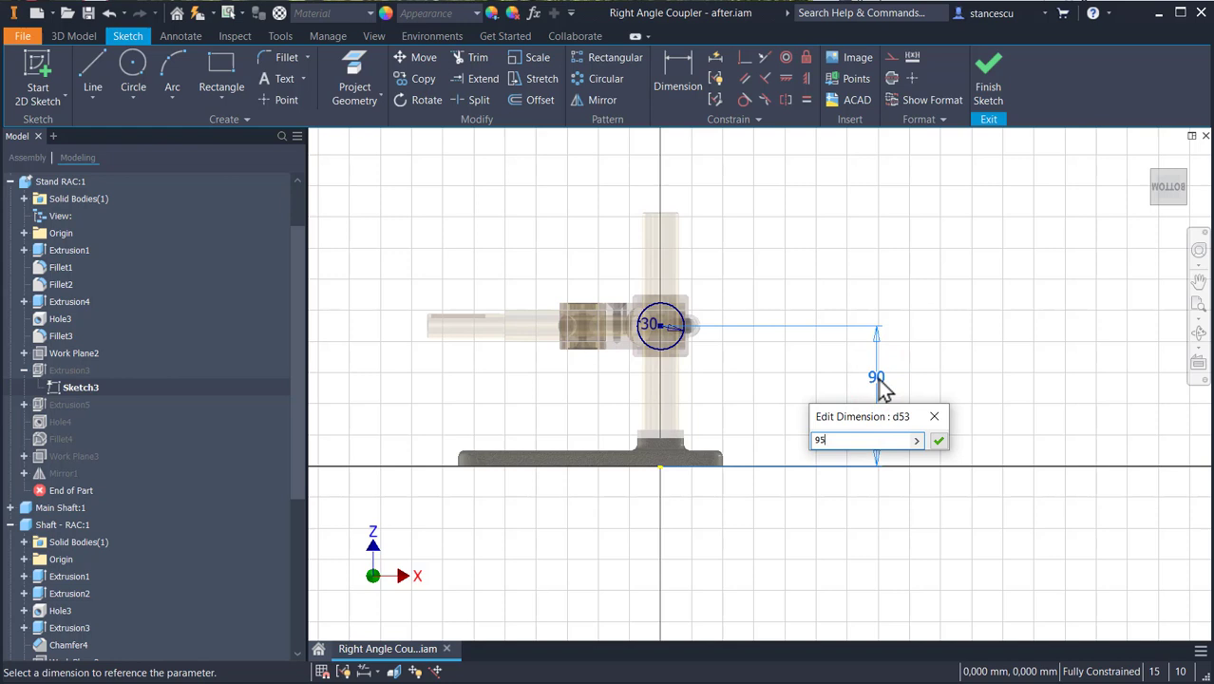
key("Return")
left_click(997, 79)
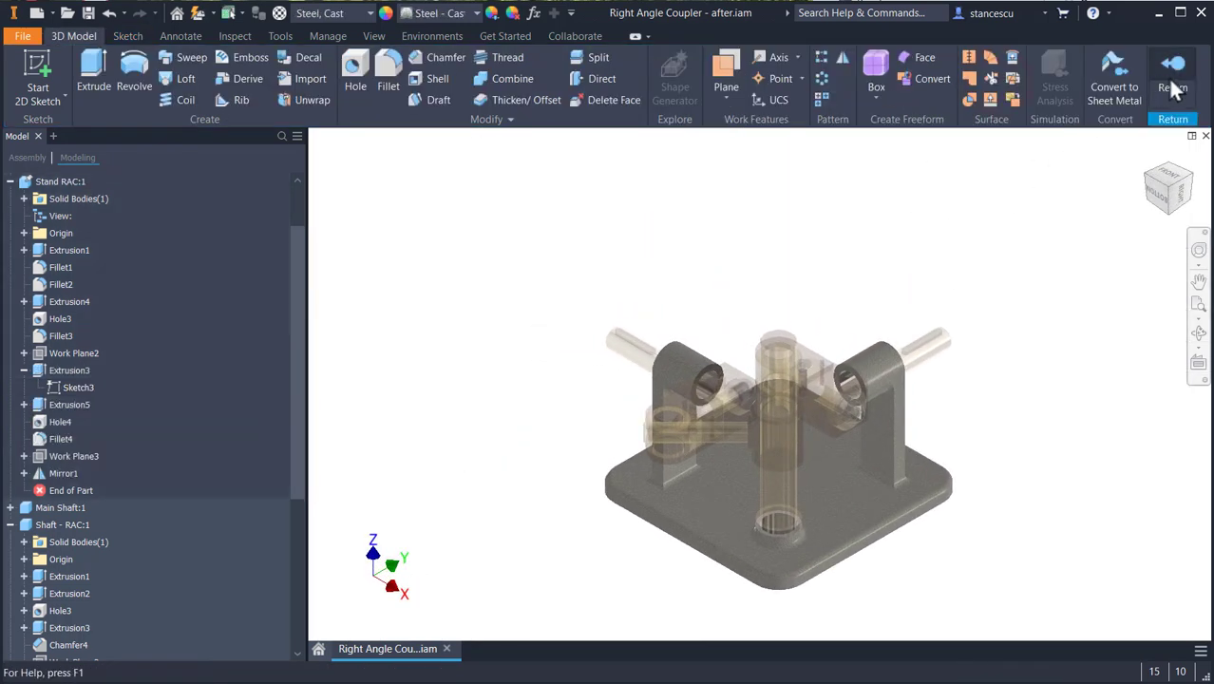
left_click(1173, 88)
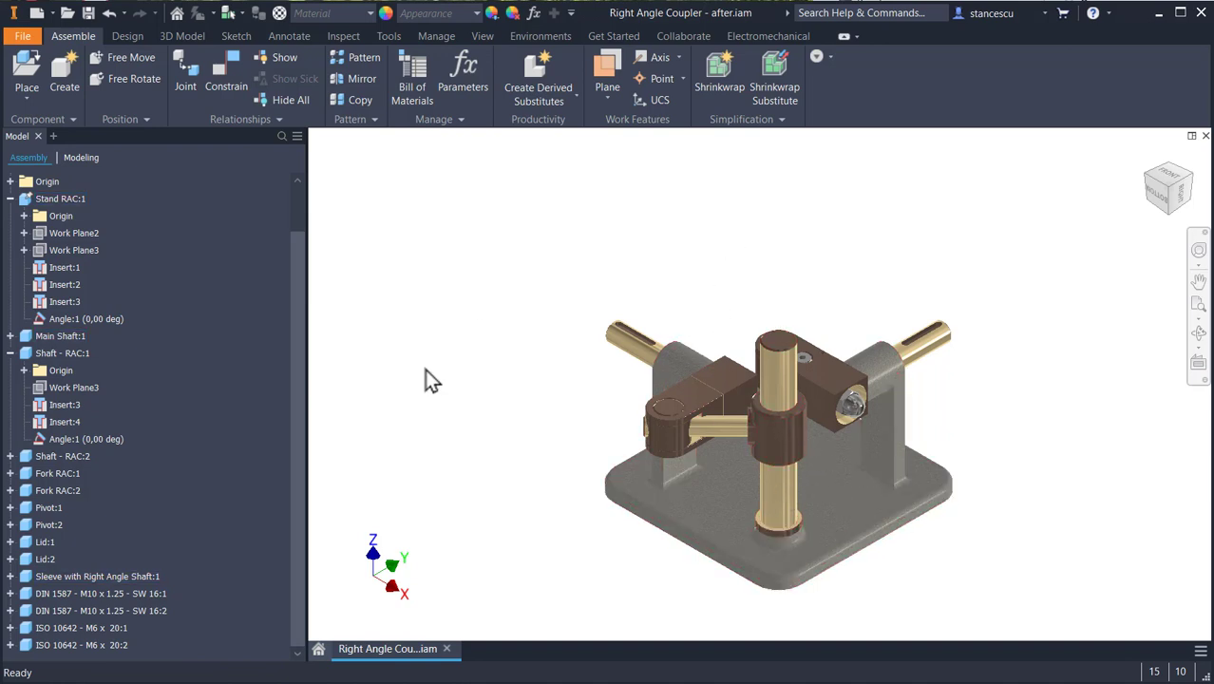
- Expand Sleeve with Right Angle Shaft:1 and enable the assembly option "Display component names after relationship names"
left_click(8, 352)
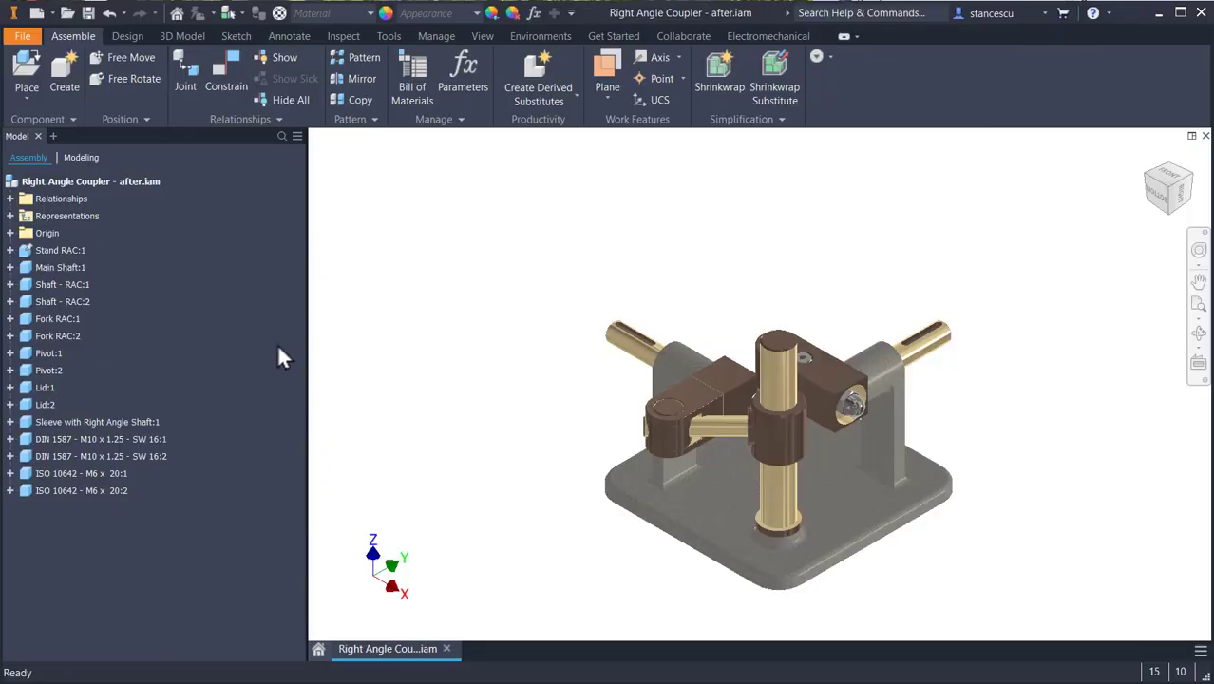
left_click(9, 421)
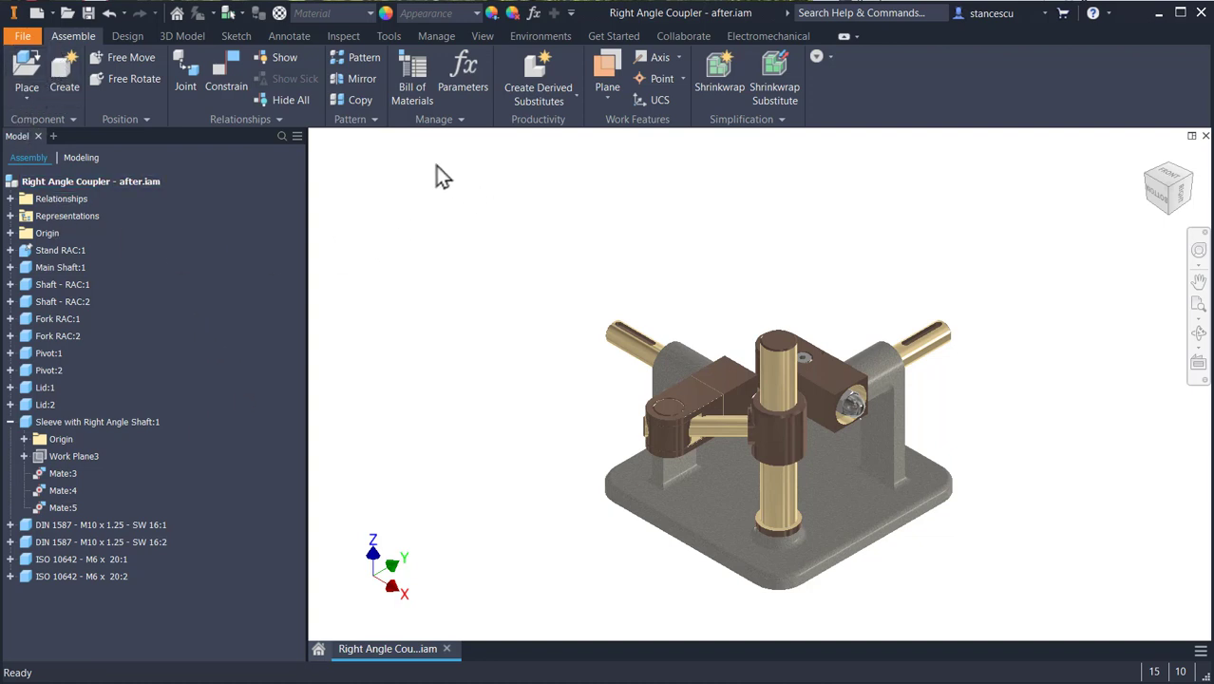
left_click(23, 37)
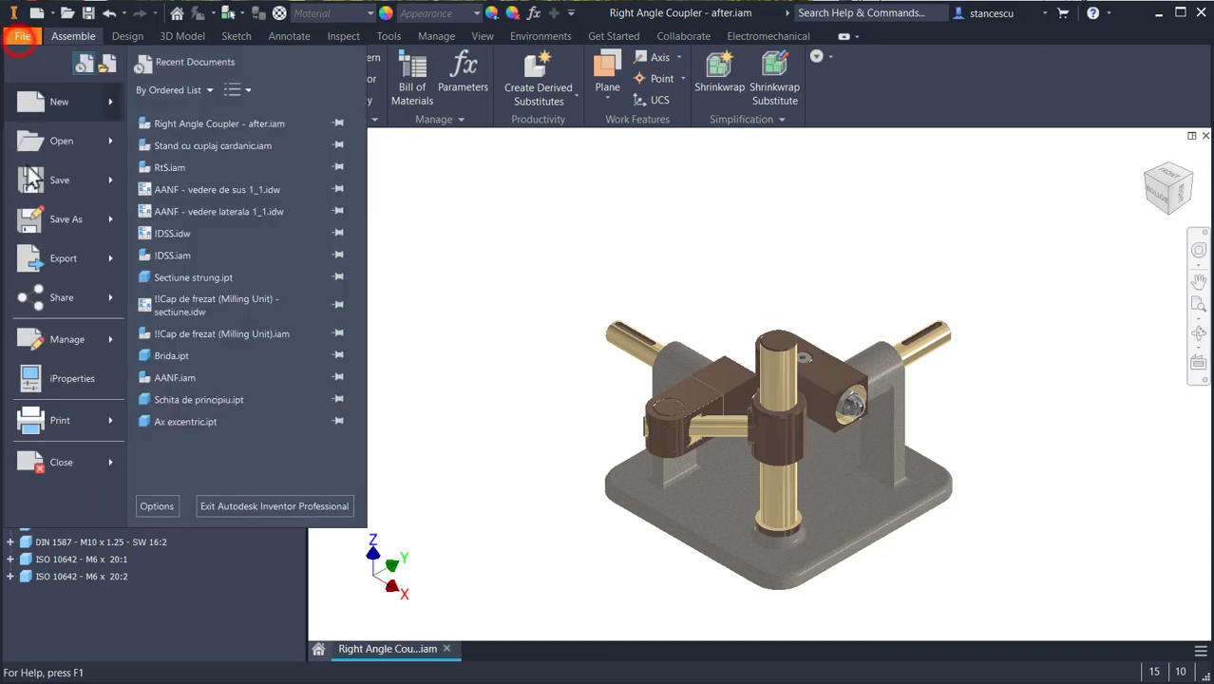
left_click(141, 504)
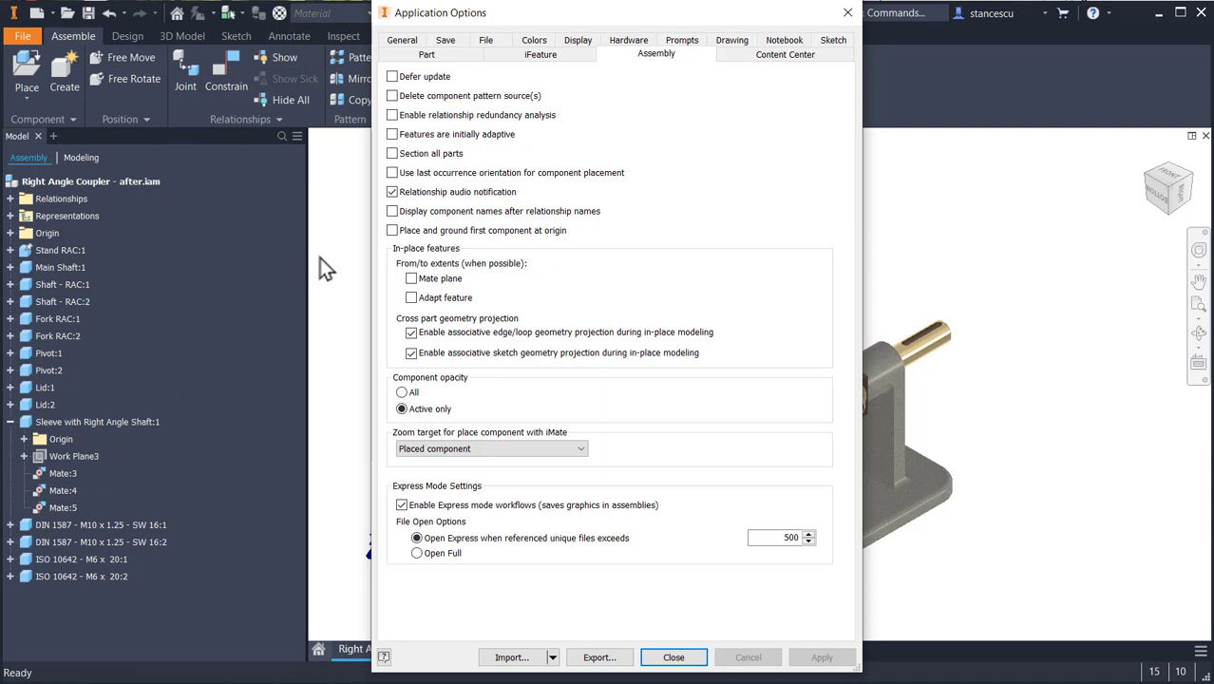
left_click(392, 211)
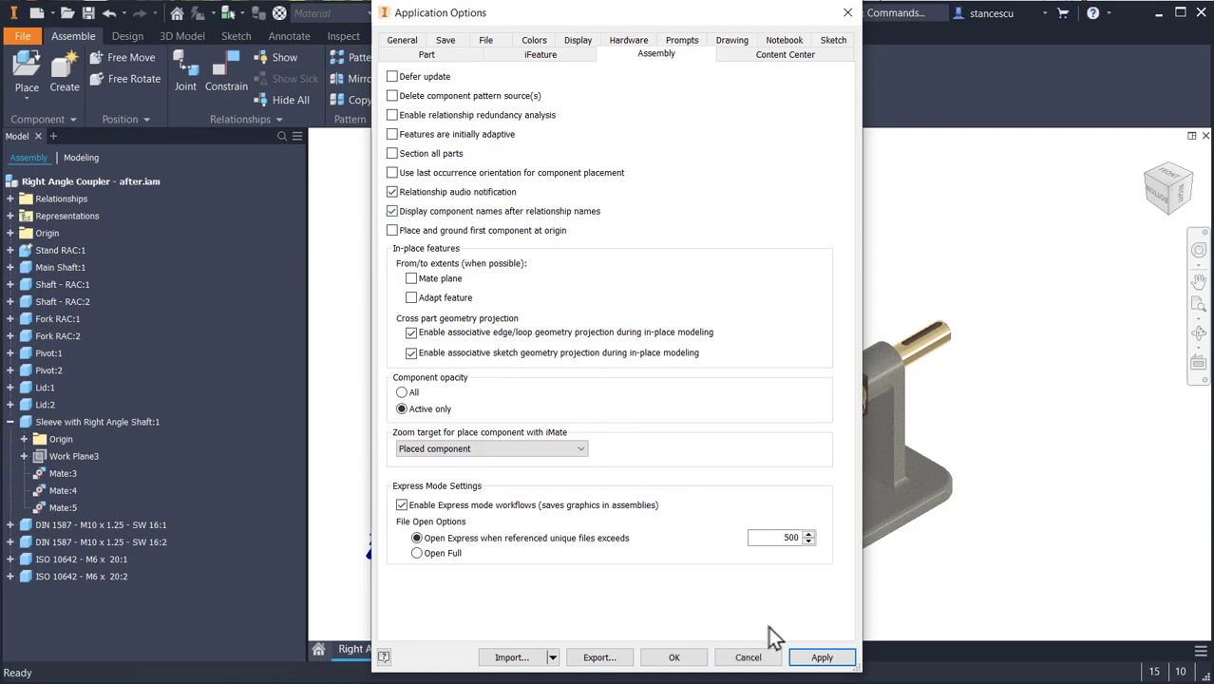
left_click(821, 657)
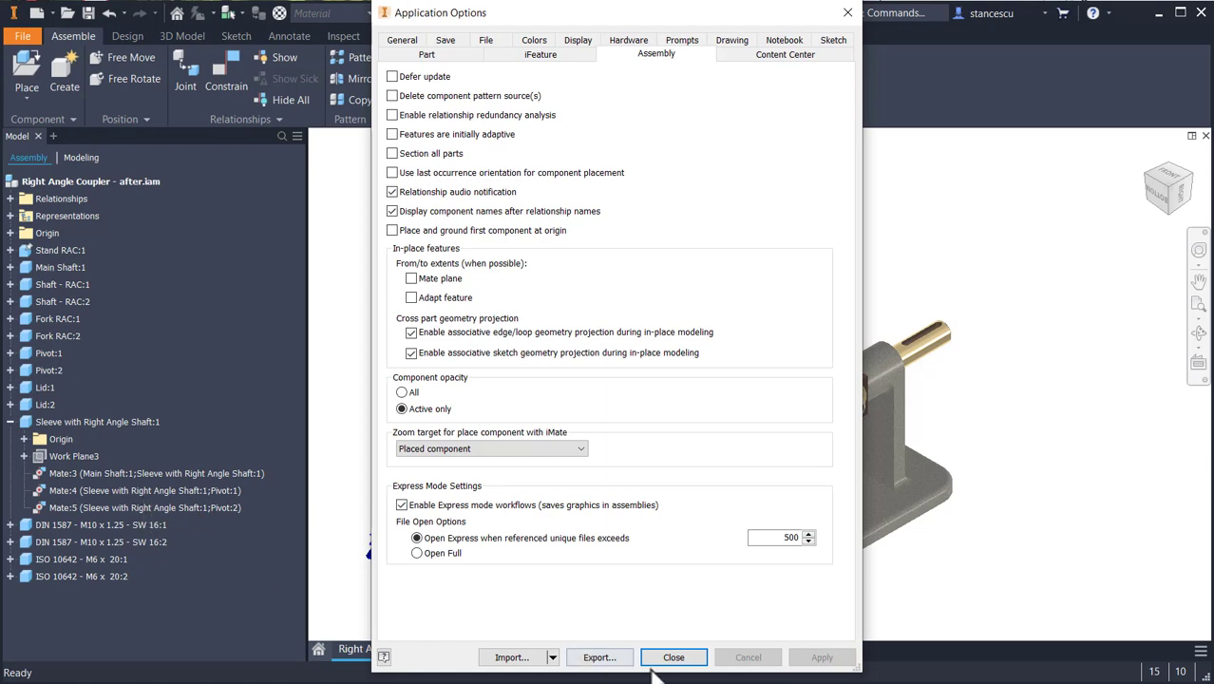
left_click(682, 658)
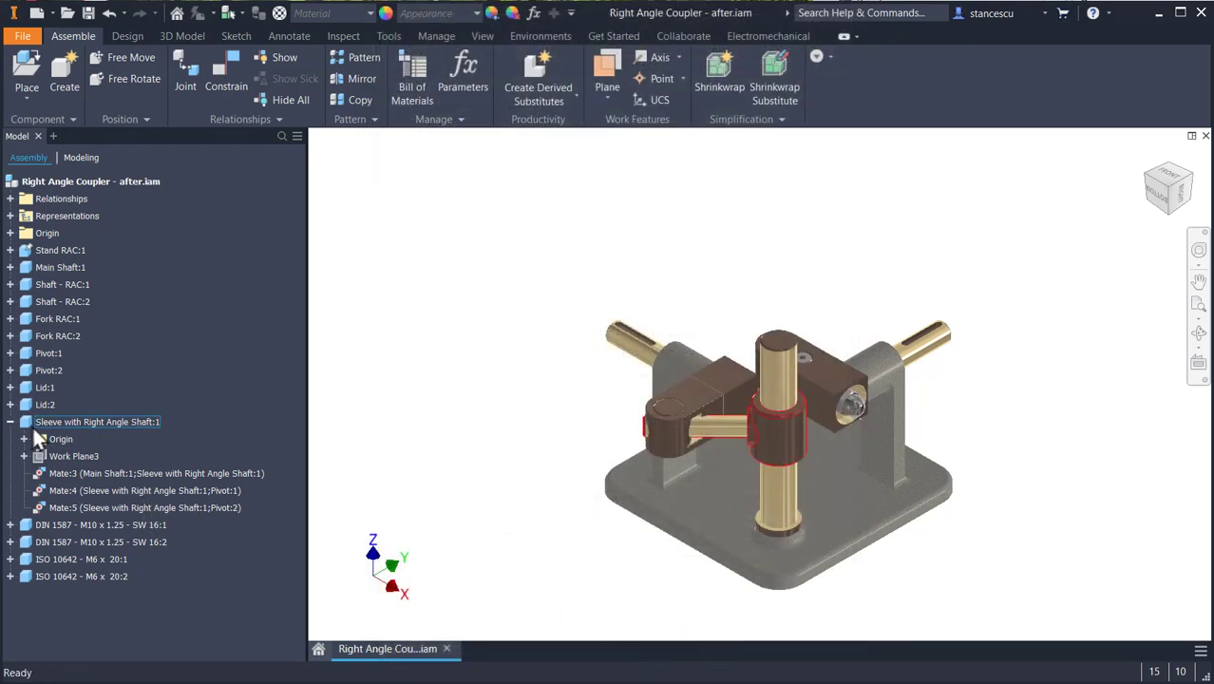
- Edit the sleeve in place, enable "Display extended information after feature node name in browser" in the part options, and return to the assembly
double_click(30, 425)
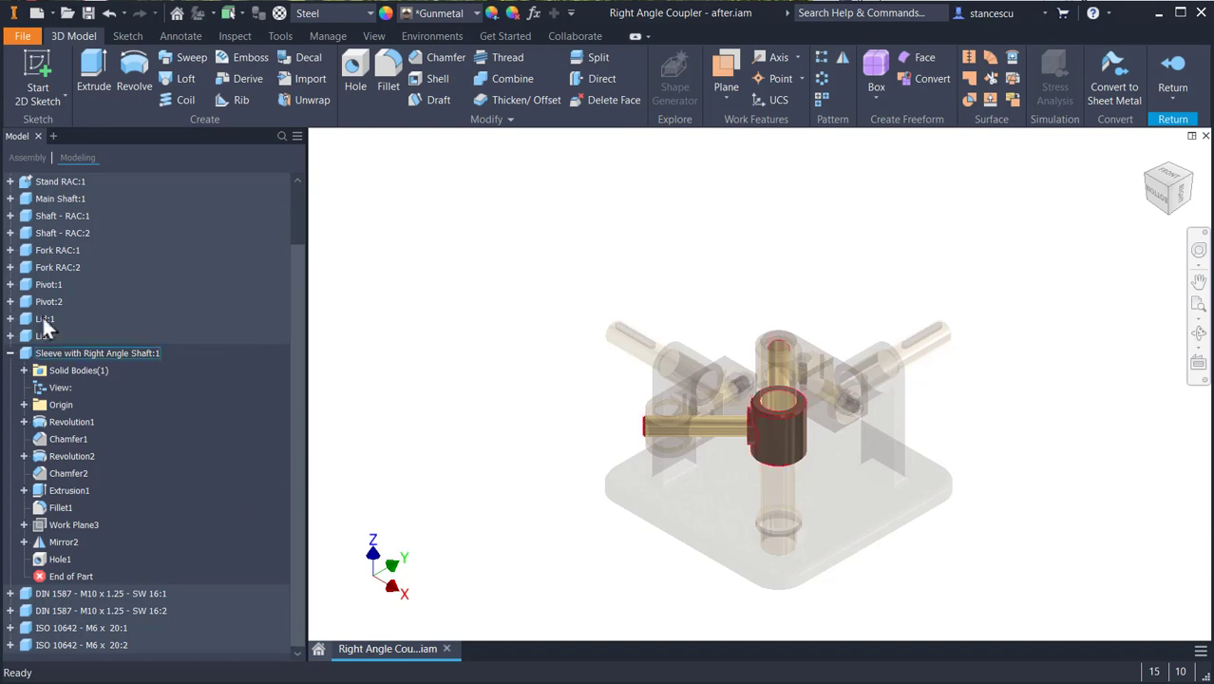
left_click(25, 36)
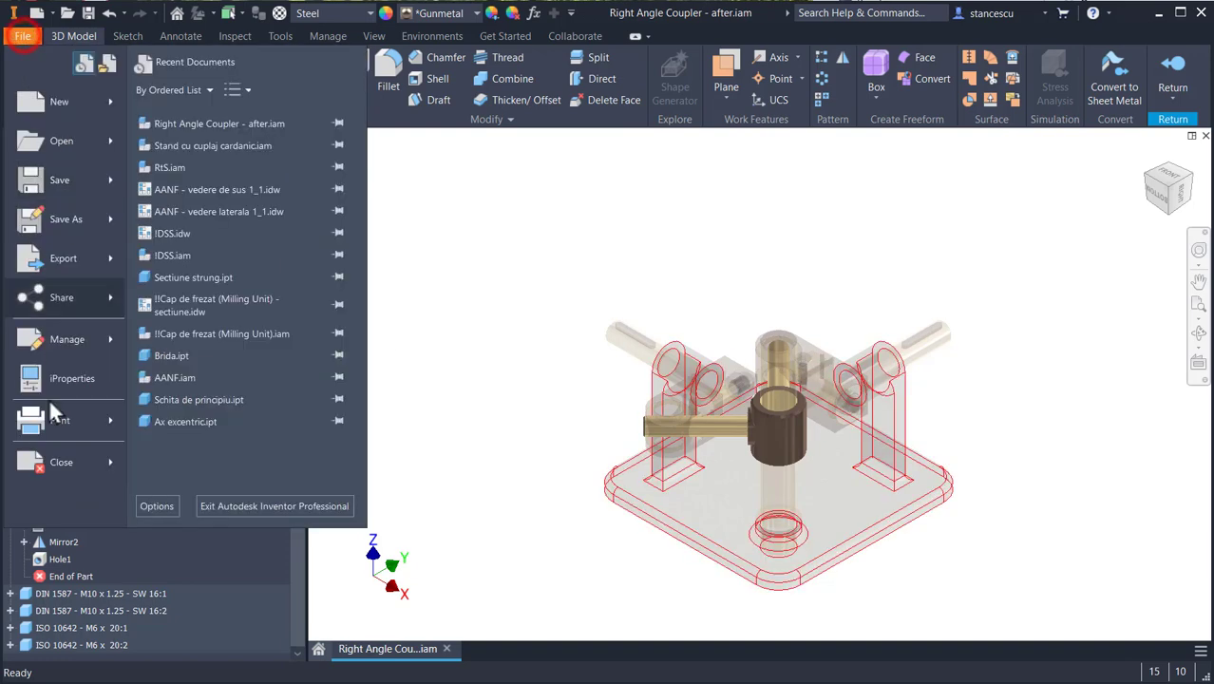
left_click(156, 506)
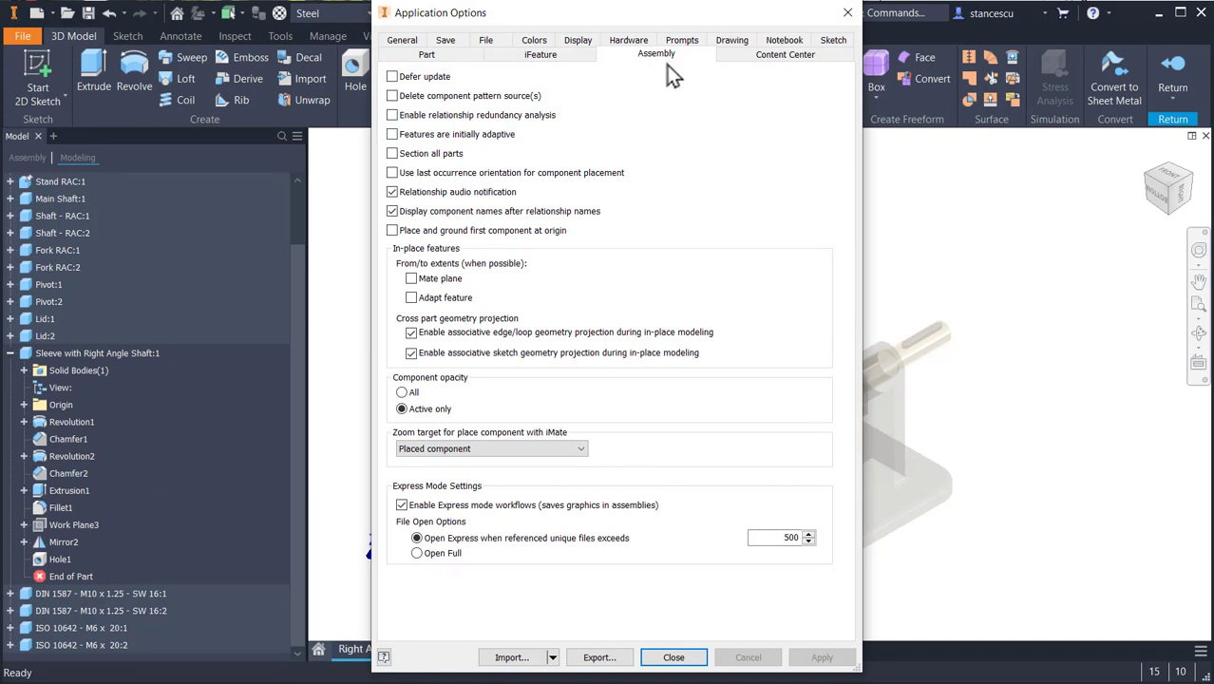
left_click(427, 55)
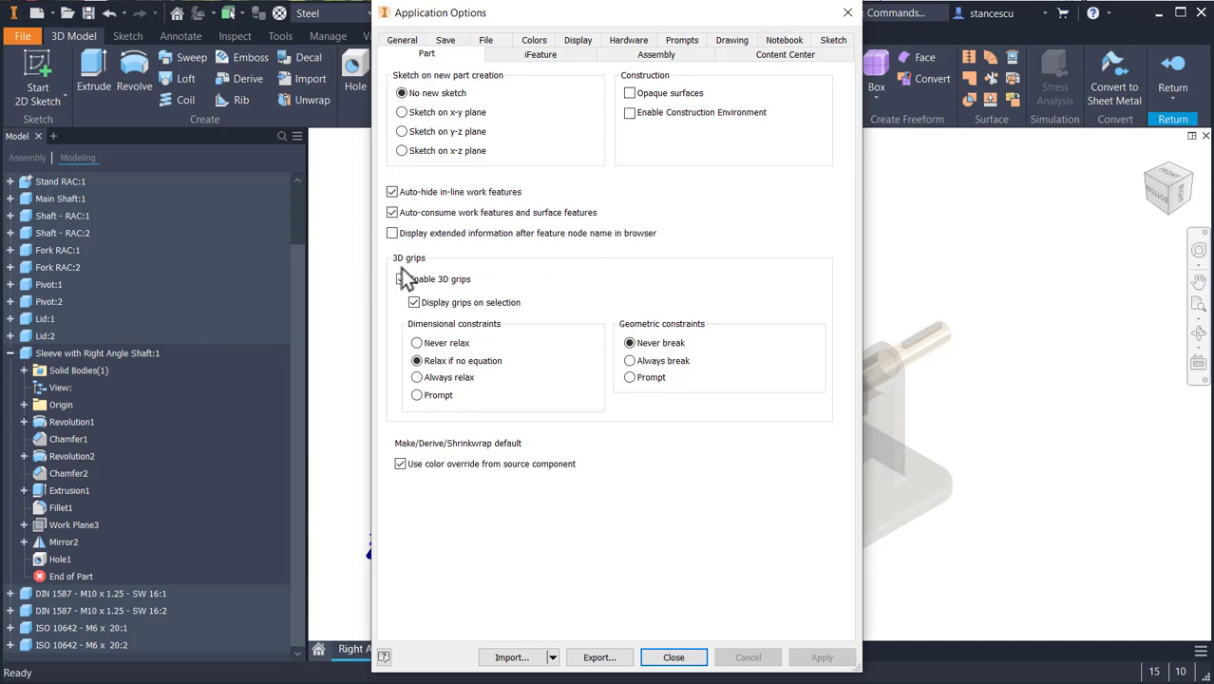
left_click(392, 233)
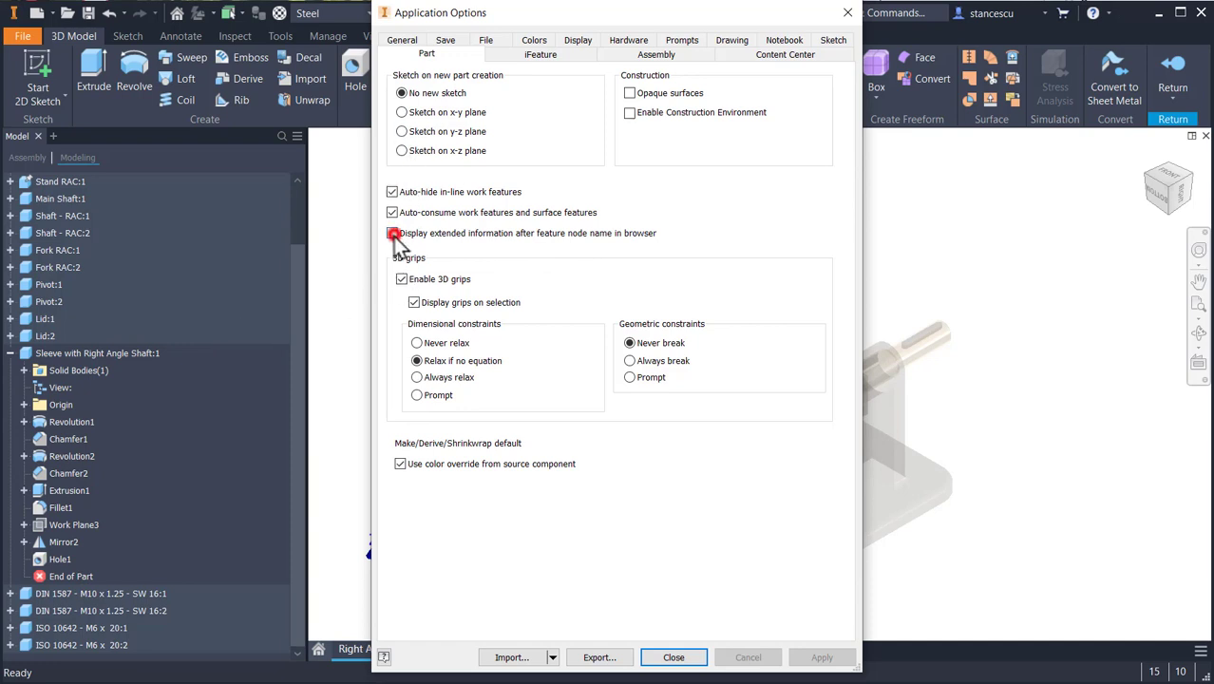
left_click(819, 658)
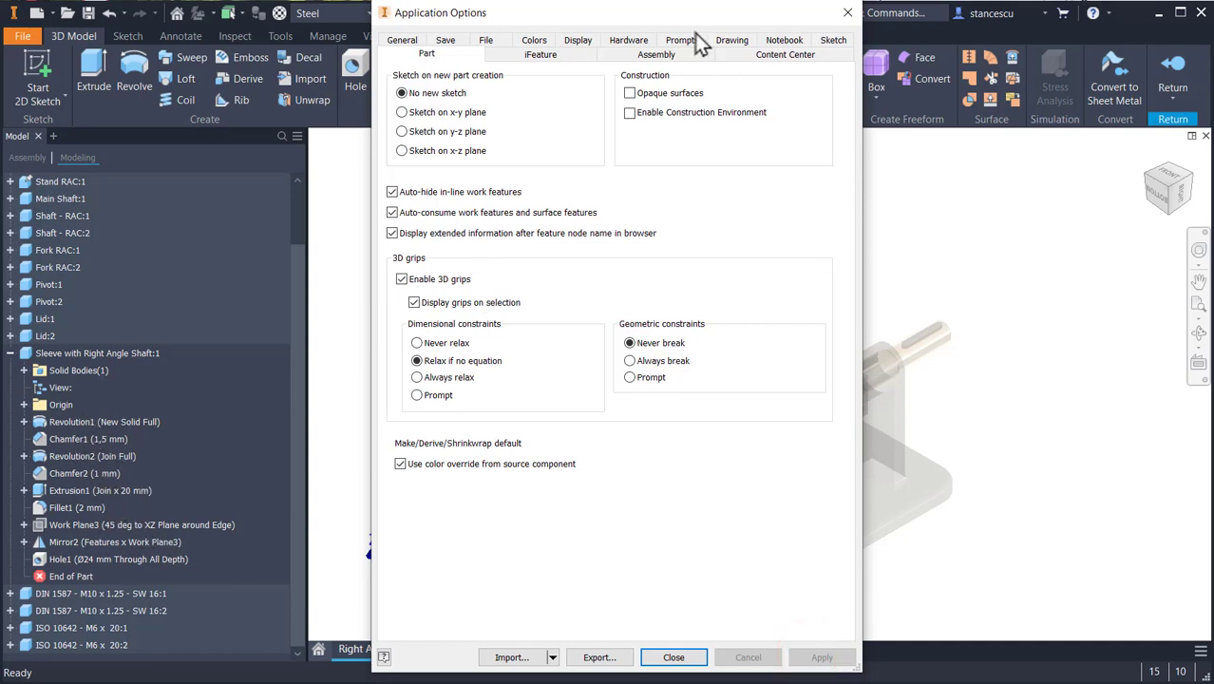
left_click(847, 12)
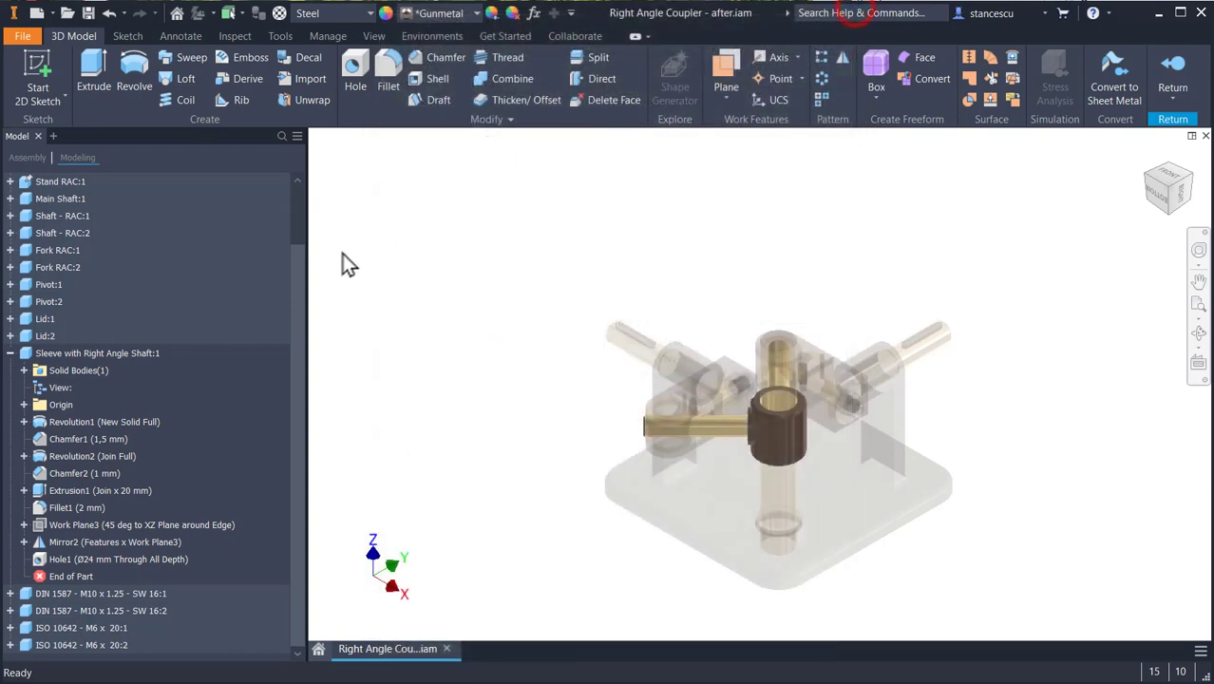
left_click(1183, 65)
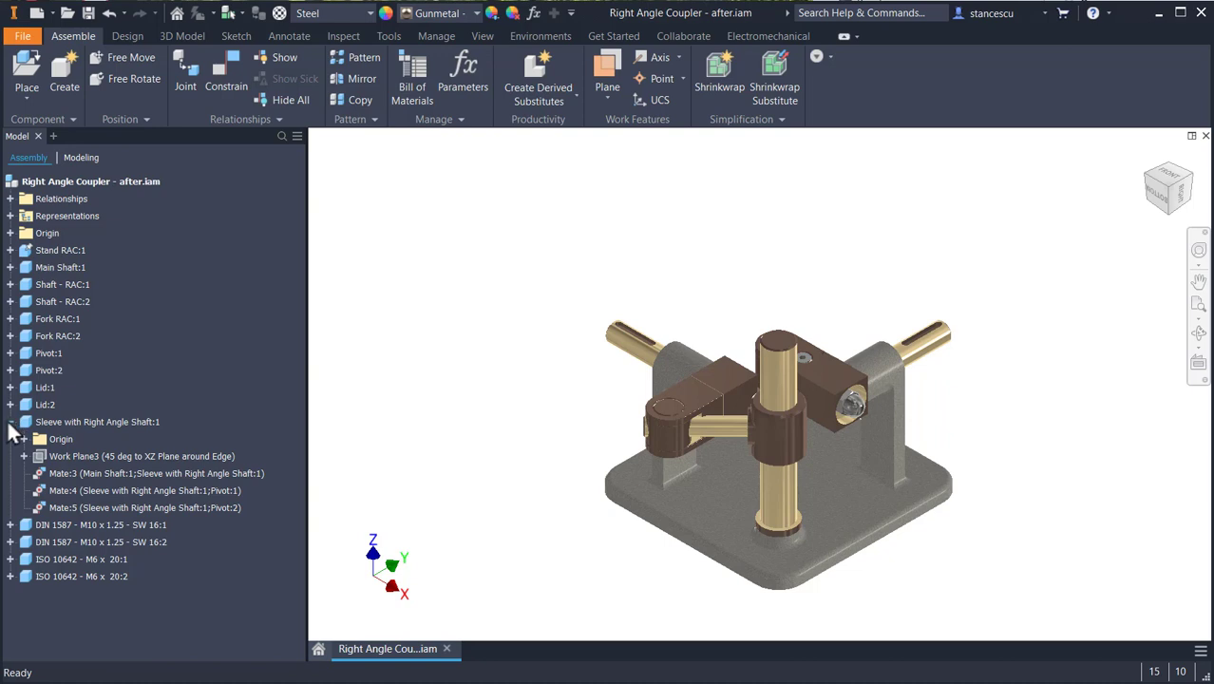
left_click(9, 421)
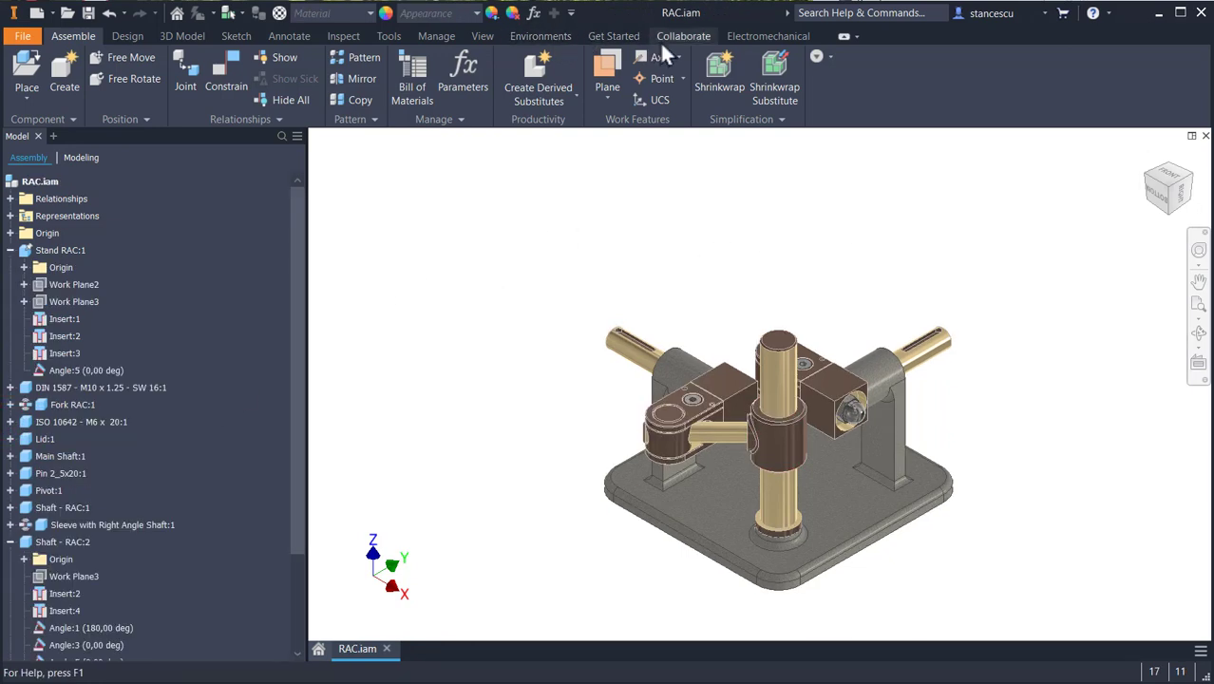
- Enter the Dynamic Simulation environment for the right angle coupler assembly
left_click(516, 35)
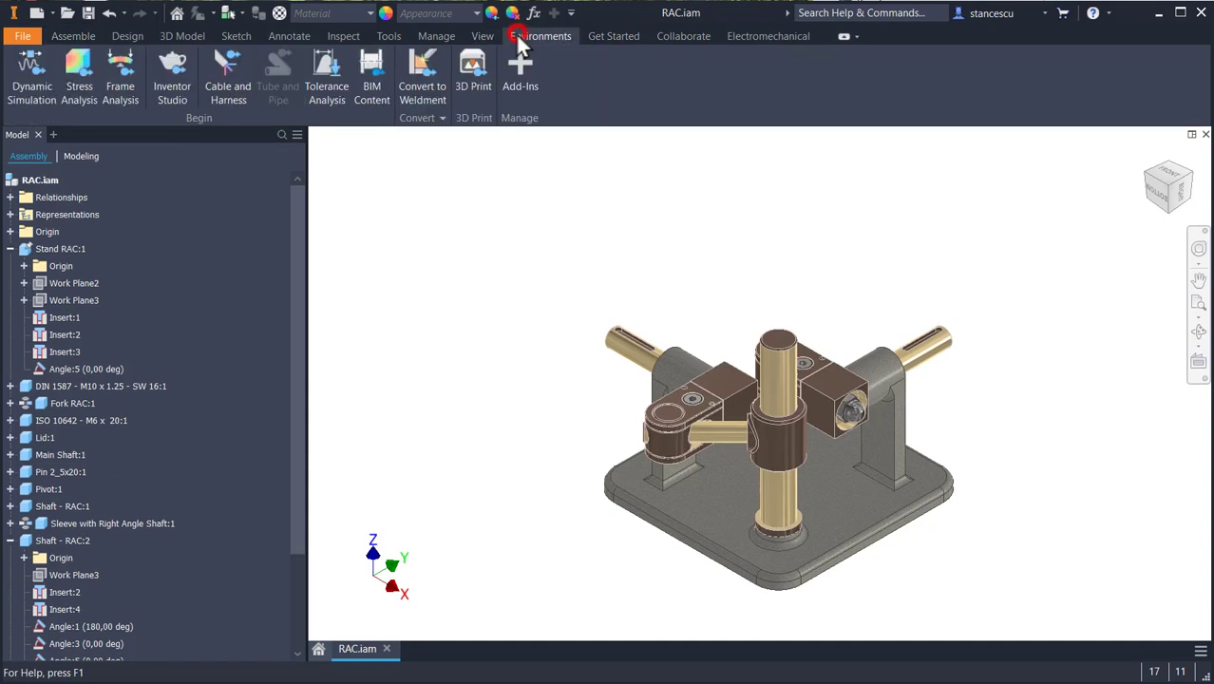
left_click(29, 71)
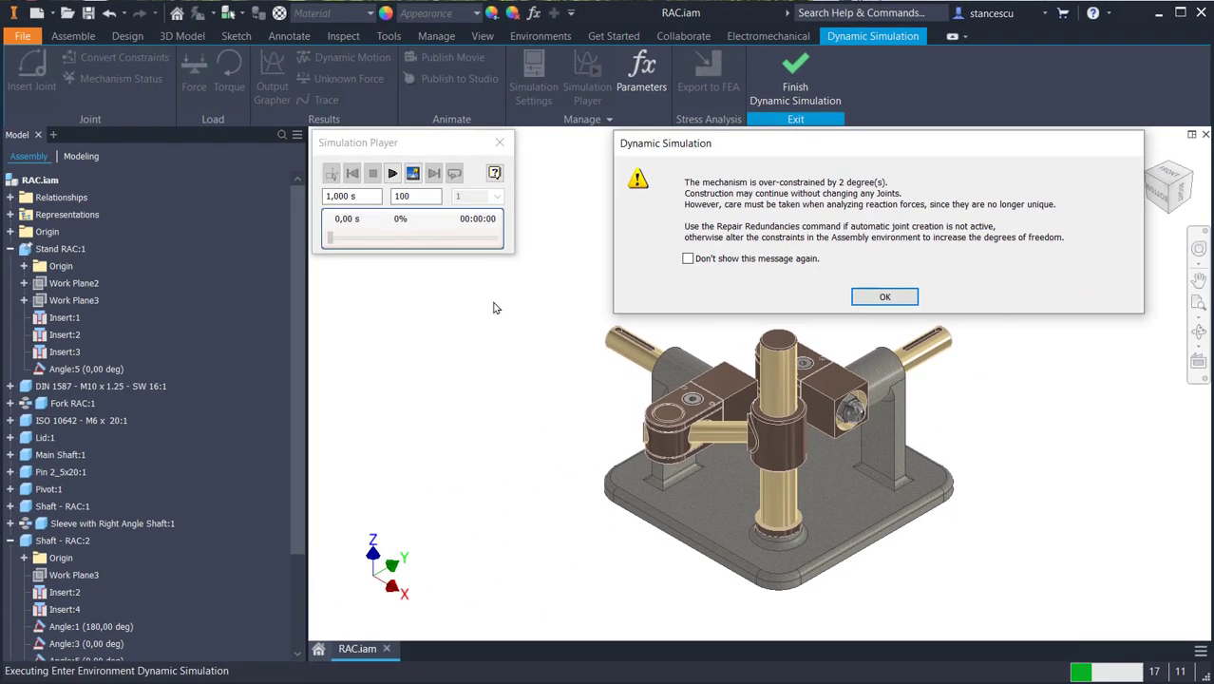
left_click(881, 297)
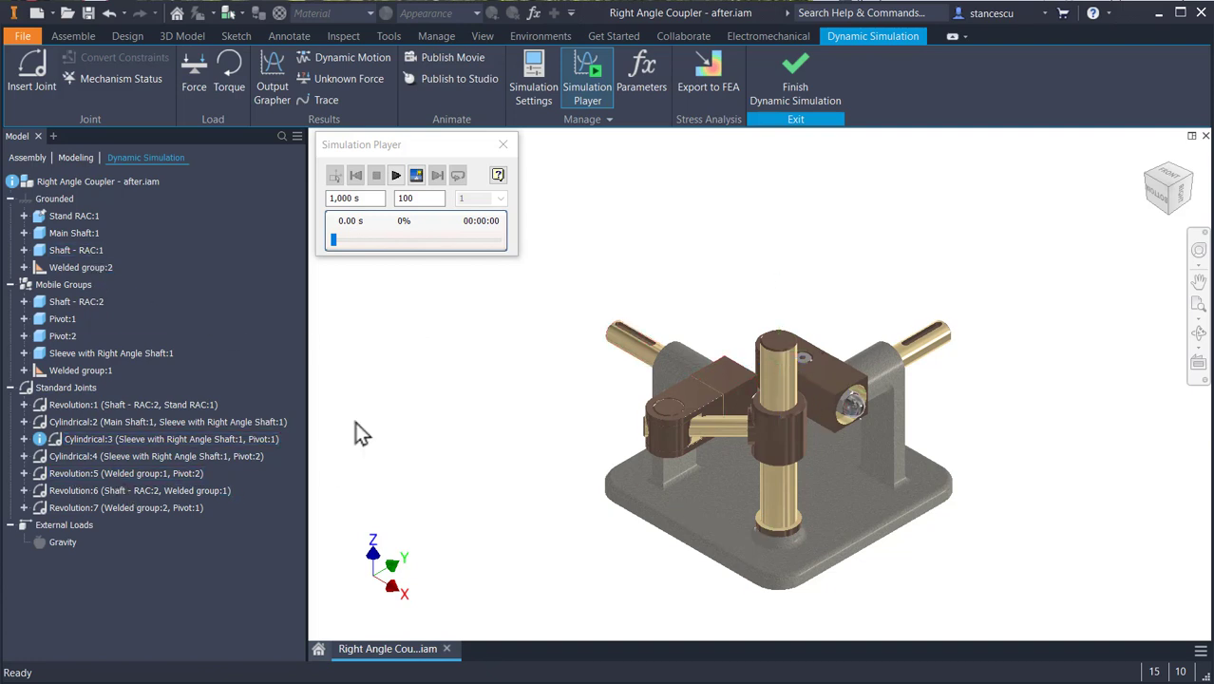
- Disable automatic conversion of constraints to standard joints in the simulation settings, without maintaining the automatically created joints
left_click(537, 76)
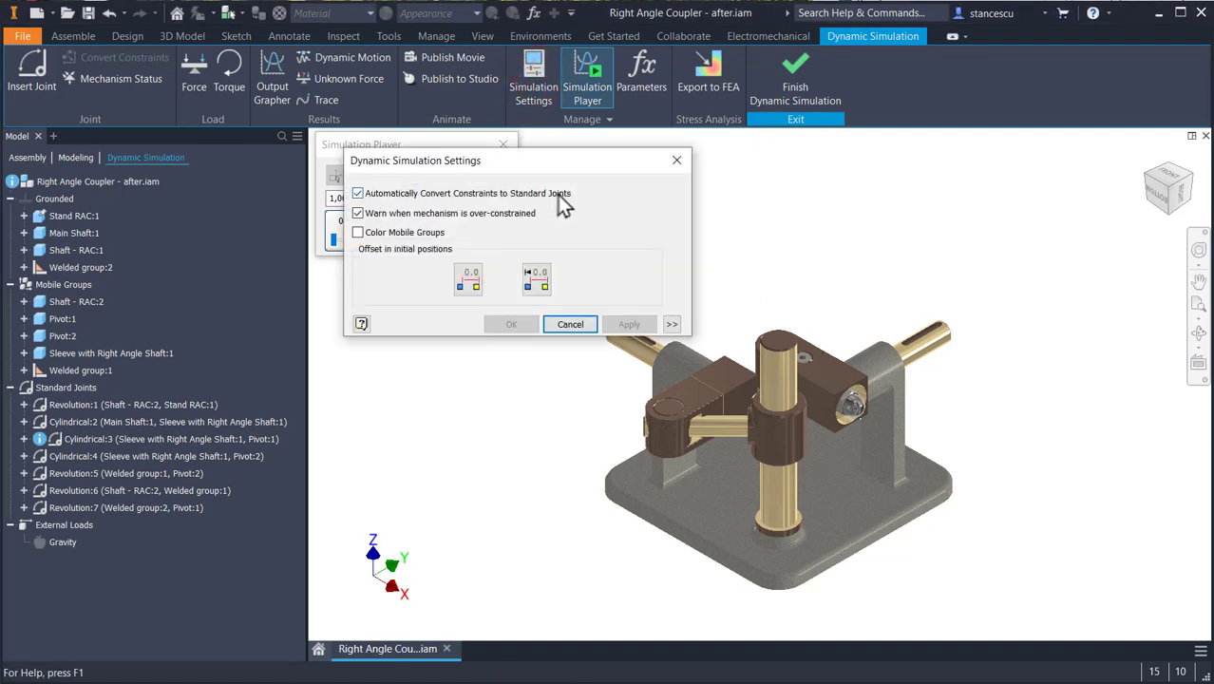
left_click(358, 194)
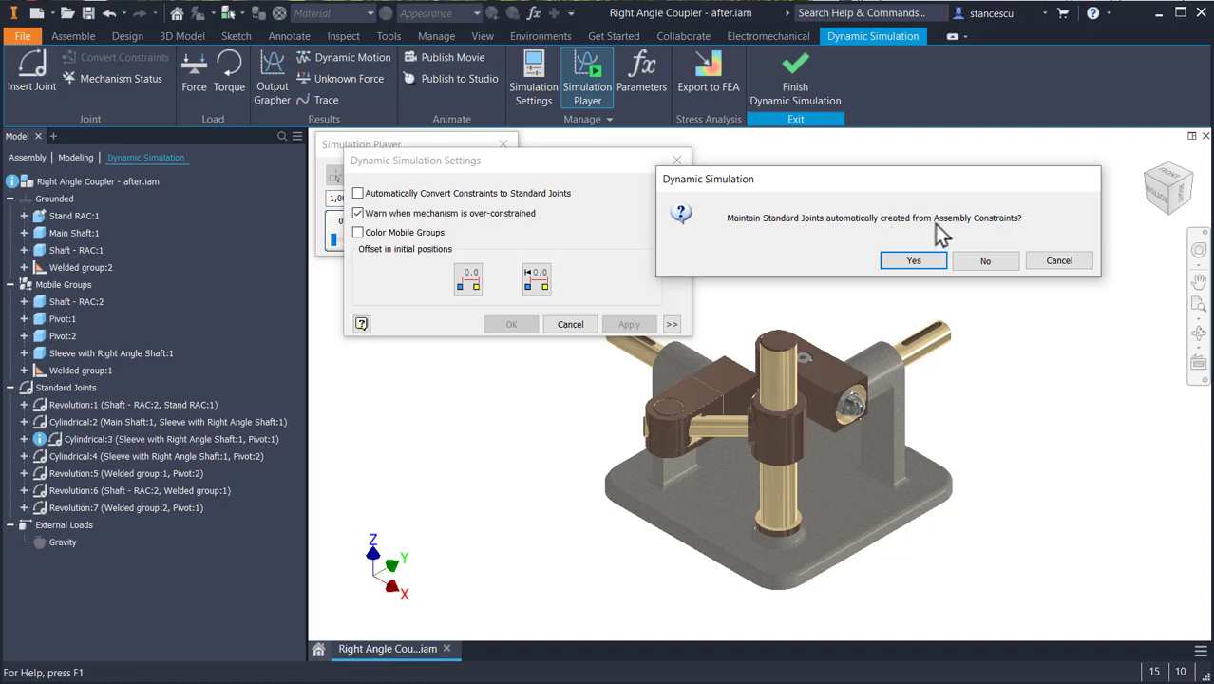
left_click(984, 261)
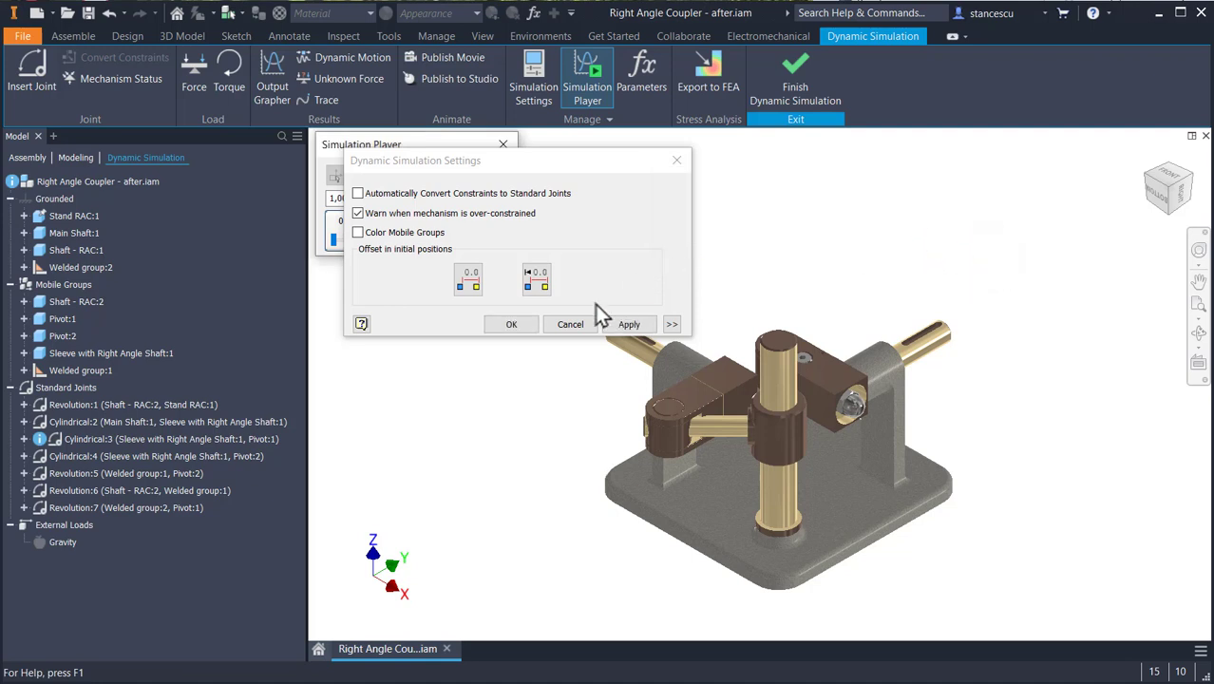
left_click(509, 324)
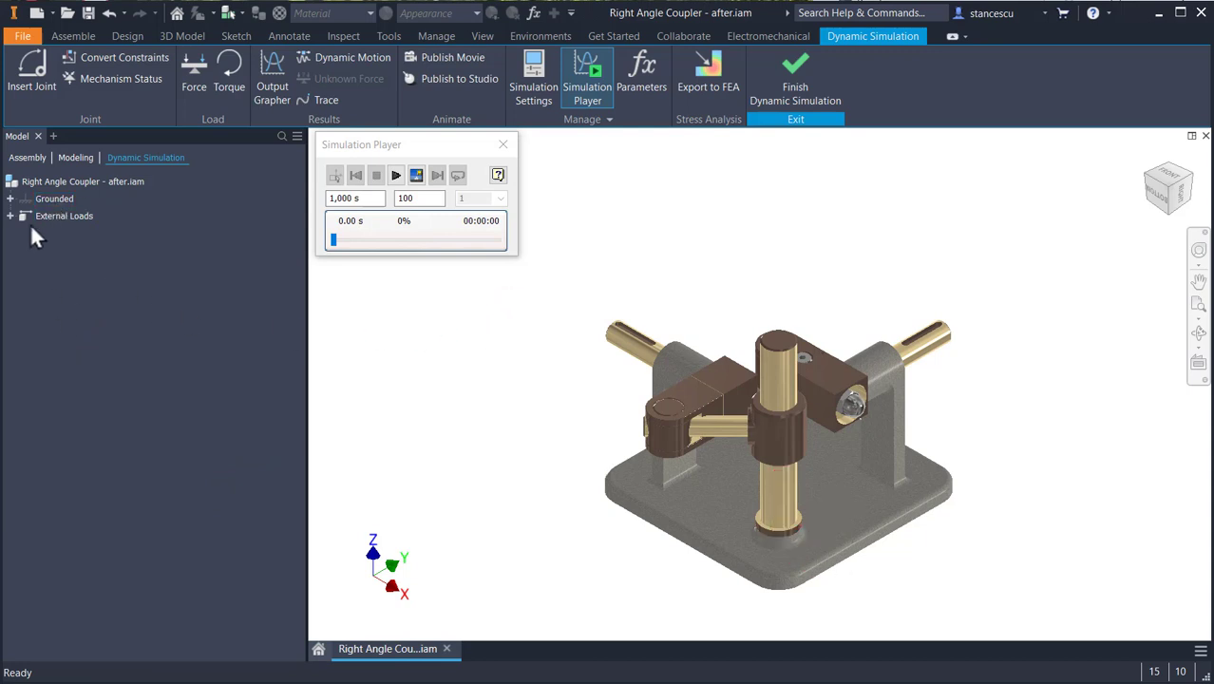
- Expand the Grounded group in the browser and weld the parts Main Shaft:1 and Stand RAC:1 together
left_click(10, 198)
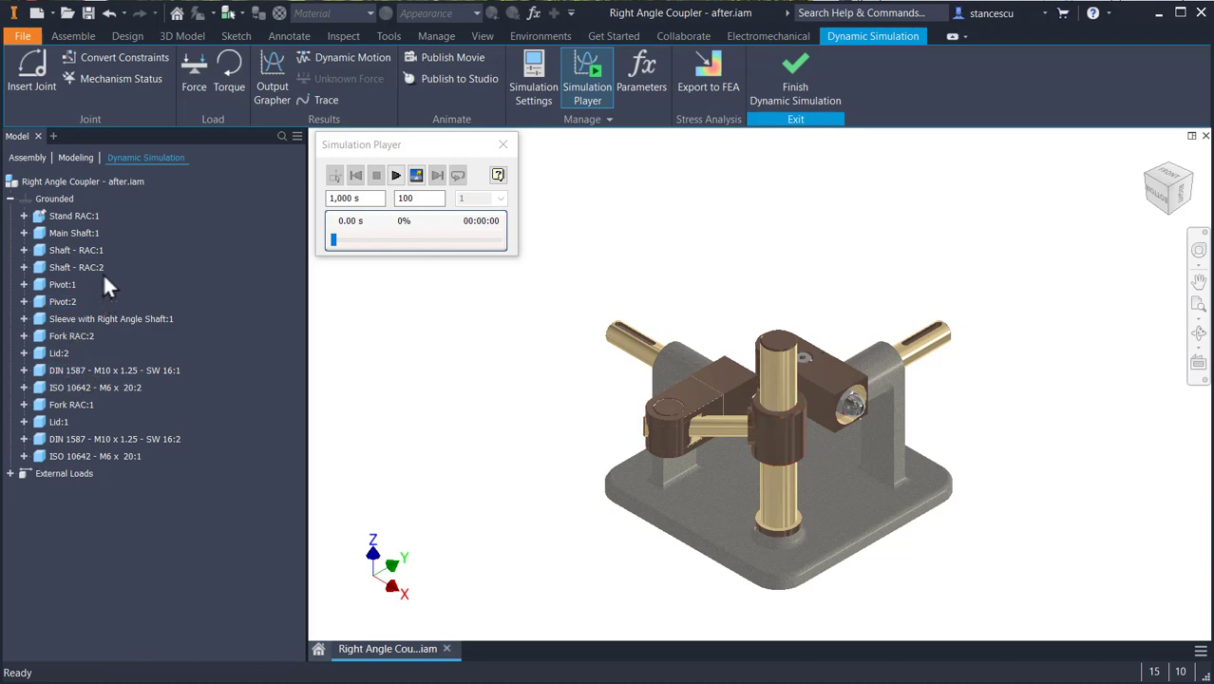
left_click(418, 326)
scroll(774, 501, "up", 5)
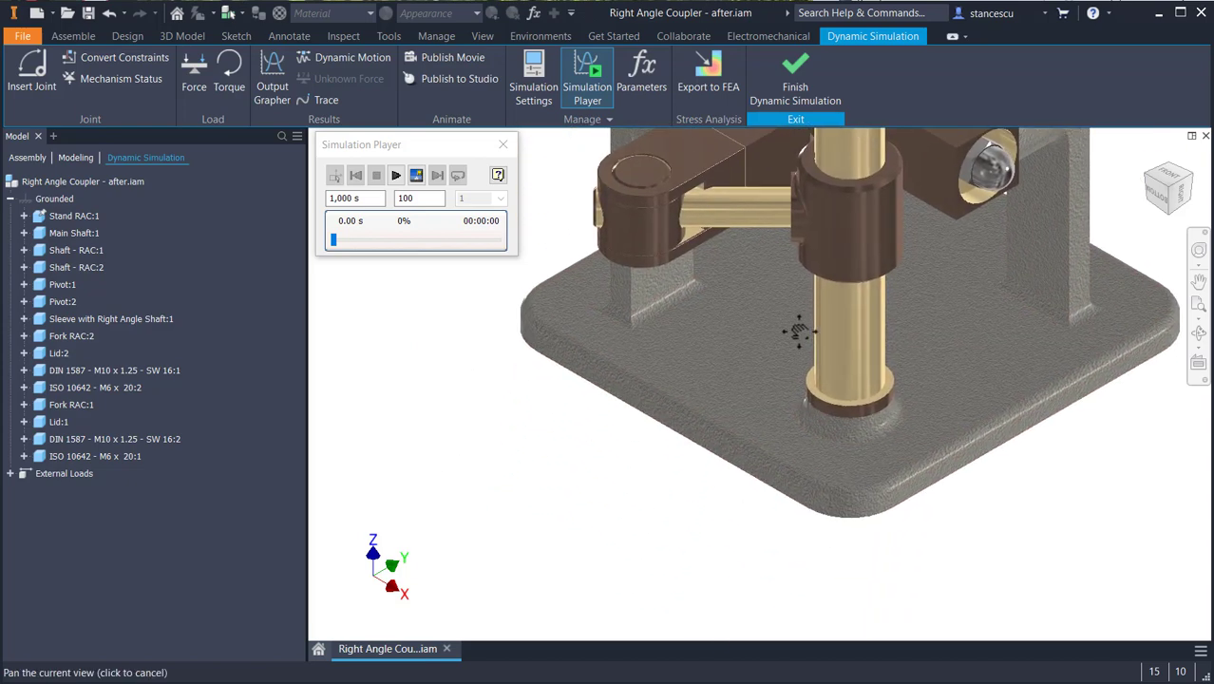
scroll(733, 371, "up", 2)
scroll(765, 354, "down", 1)
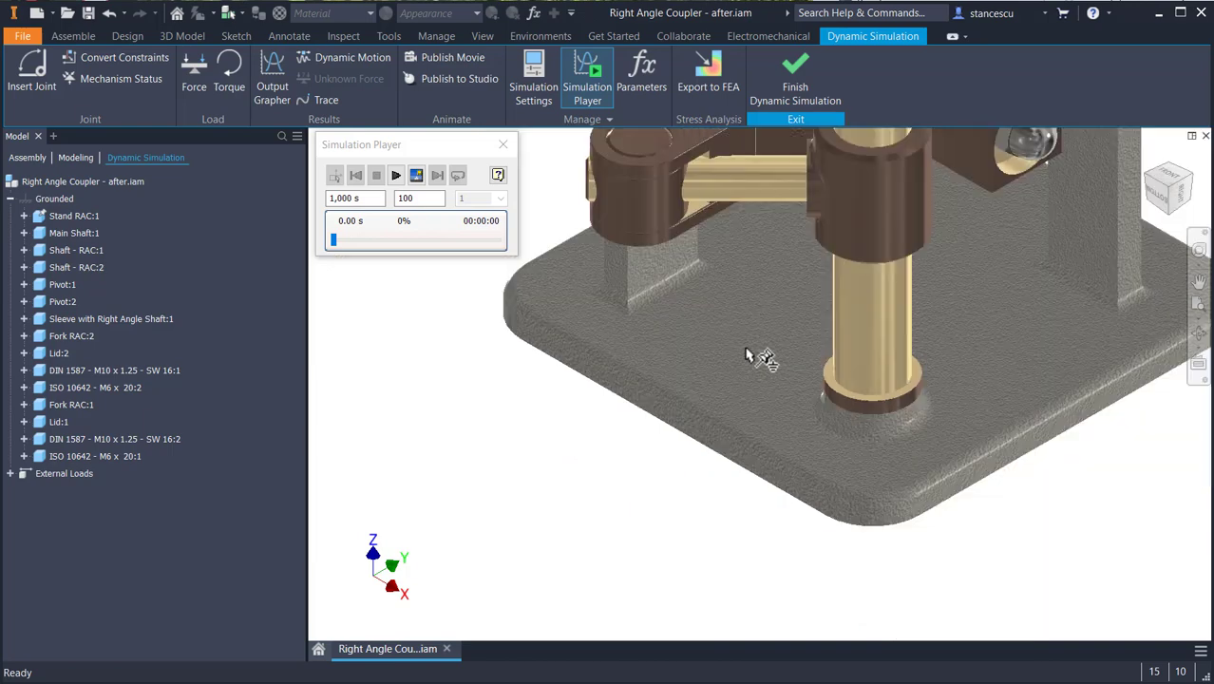
scroll(737, 412, "up", 2)
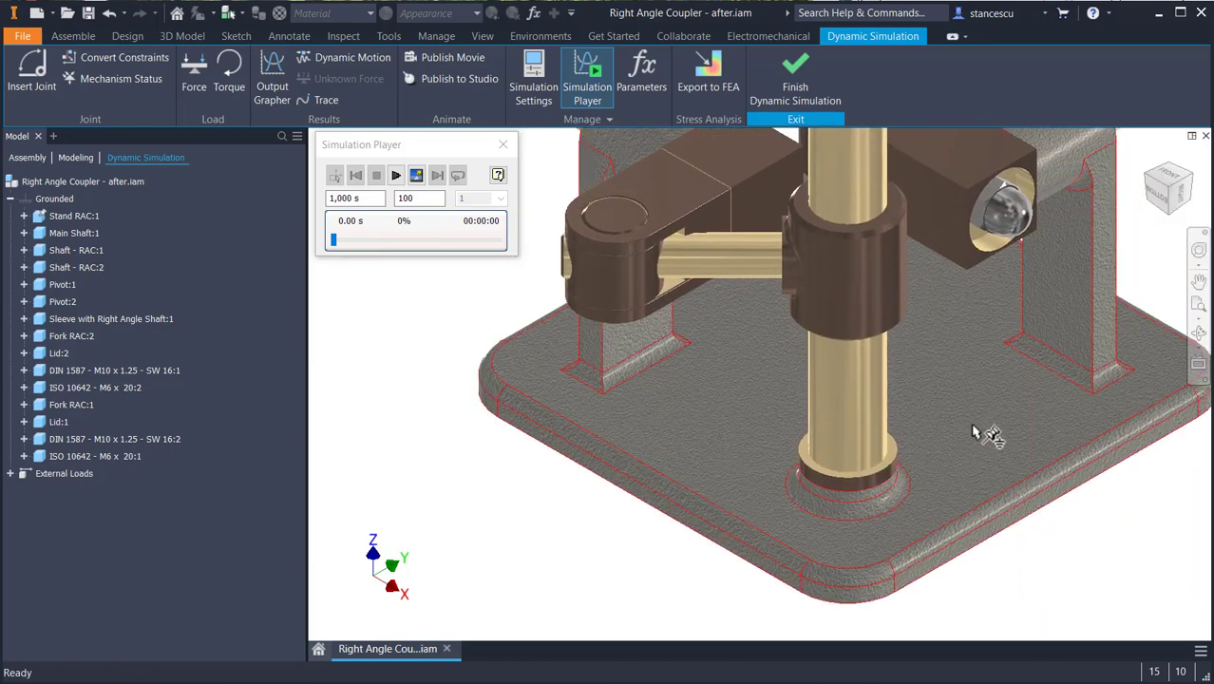
left_click(847, 406)
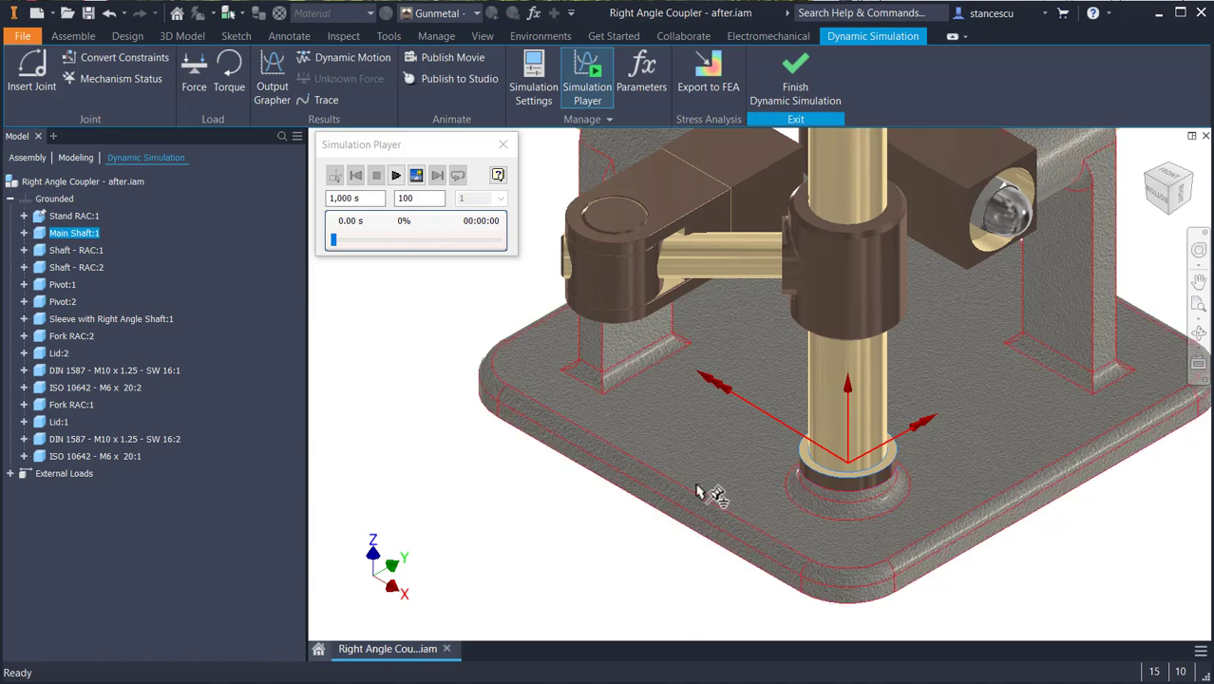
left_click(692, 451)
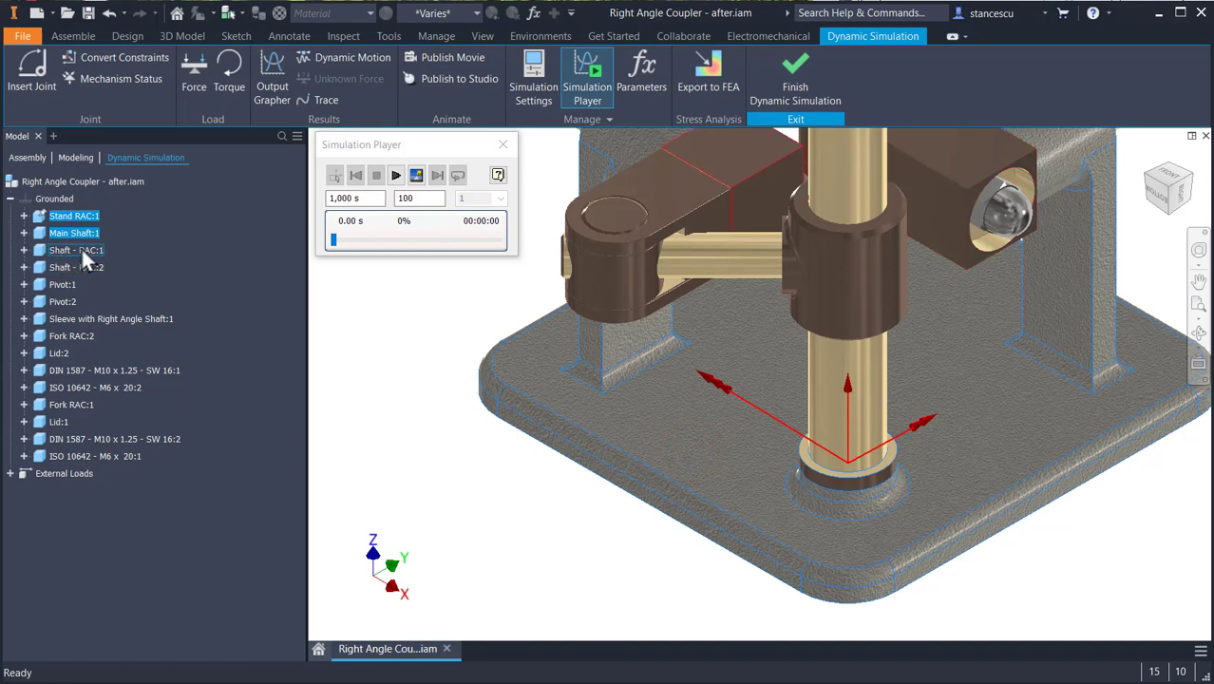
right_click(83, 217)
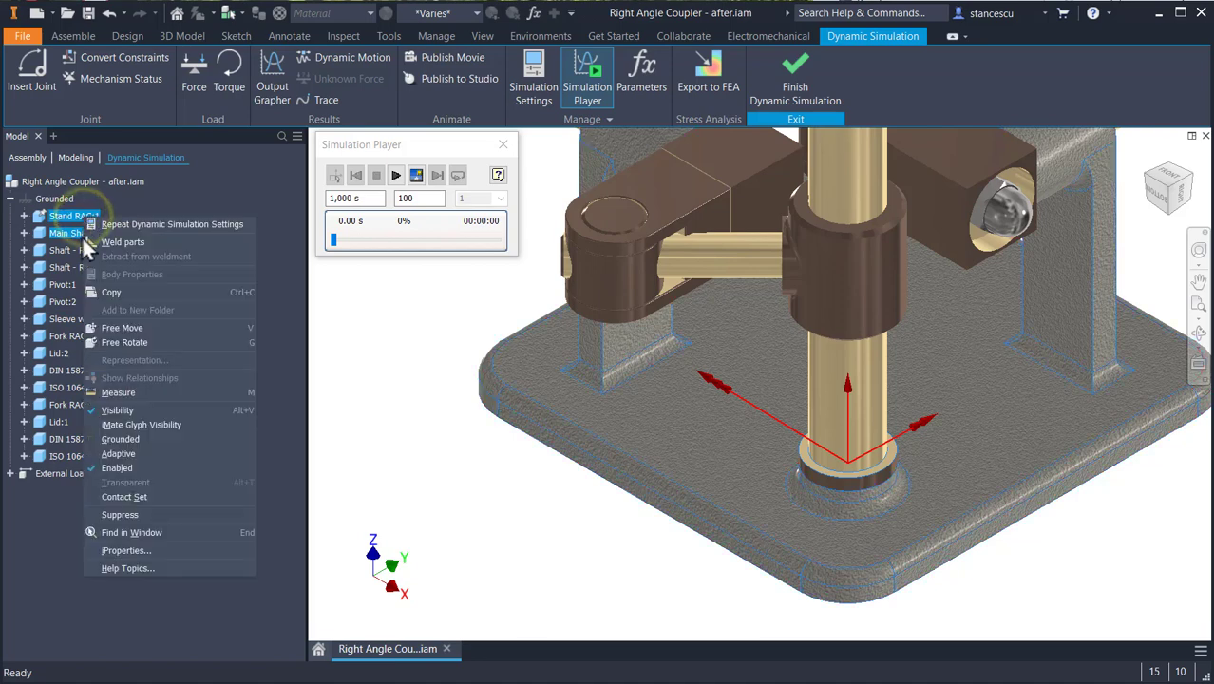
left_click(123, 242)
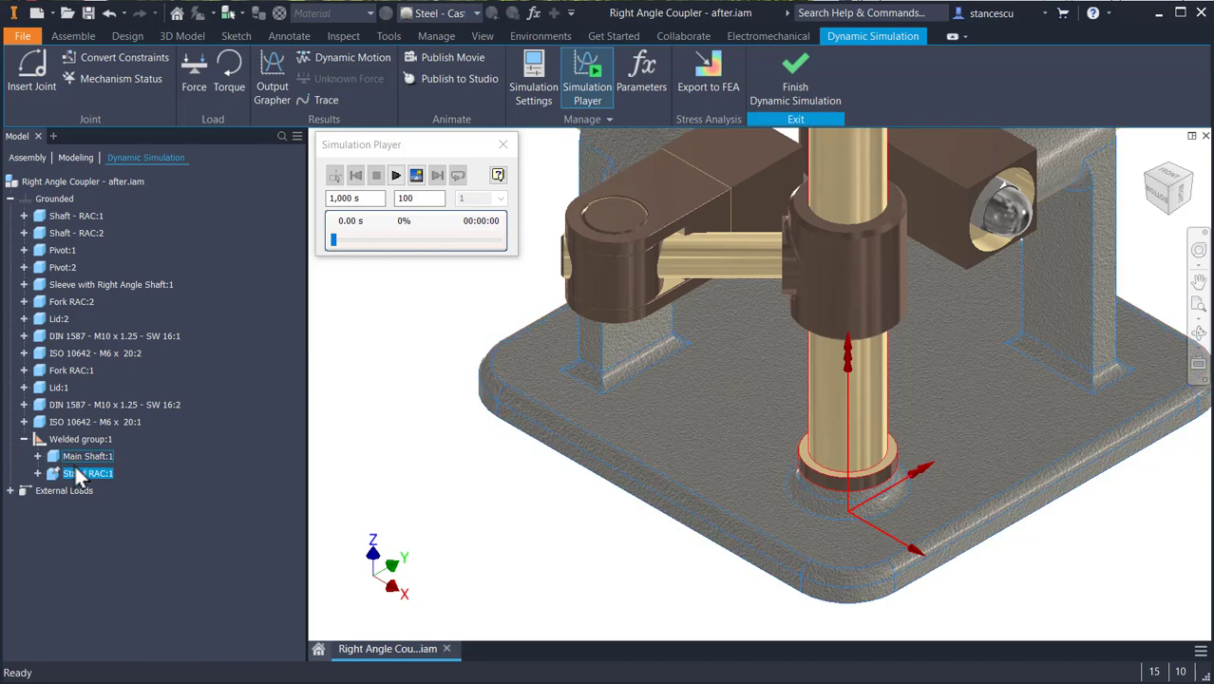
left_click(23, 439)
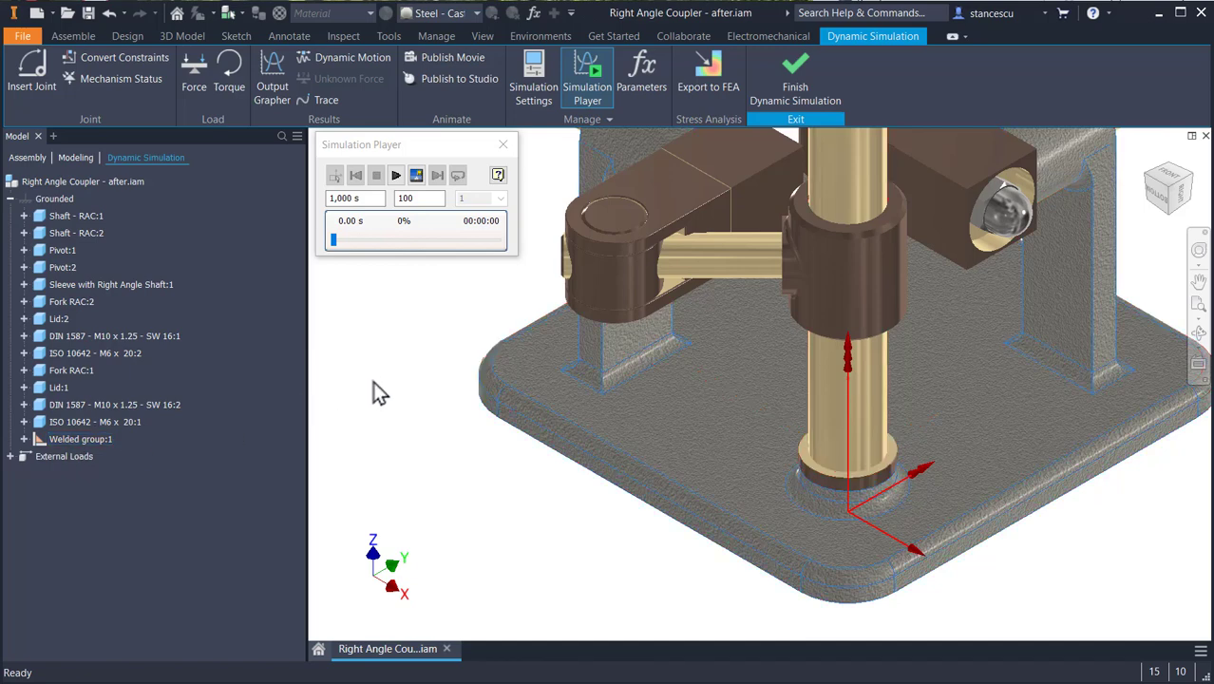
- Weld Fork RAC:1, Lid:1, the ISO 10642 - M6 x 20:1 screw and the DIN 1587 - M10 x 1.25 - SW 16:2 nut into one group
key("F2")
left_click_drag(439, 389, 437, 454)
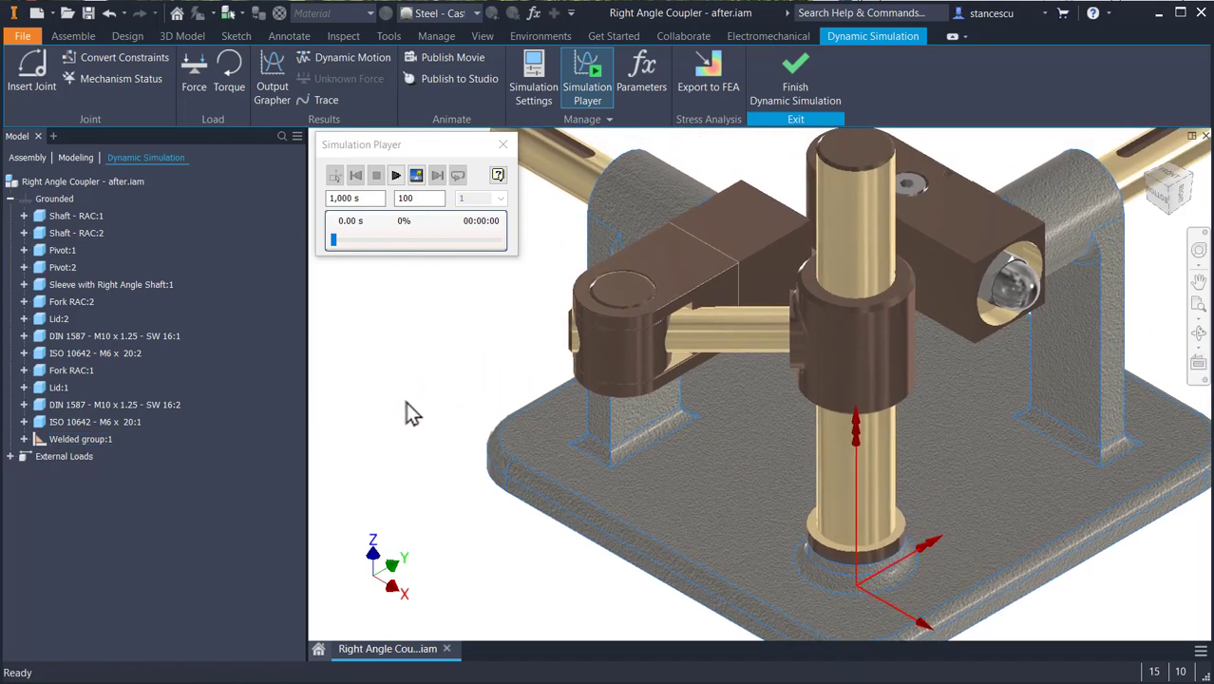
middle_click_drag(703, 361, 709, 304, "shift")
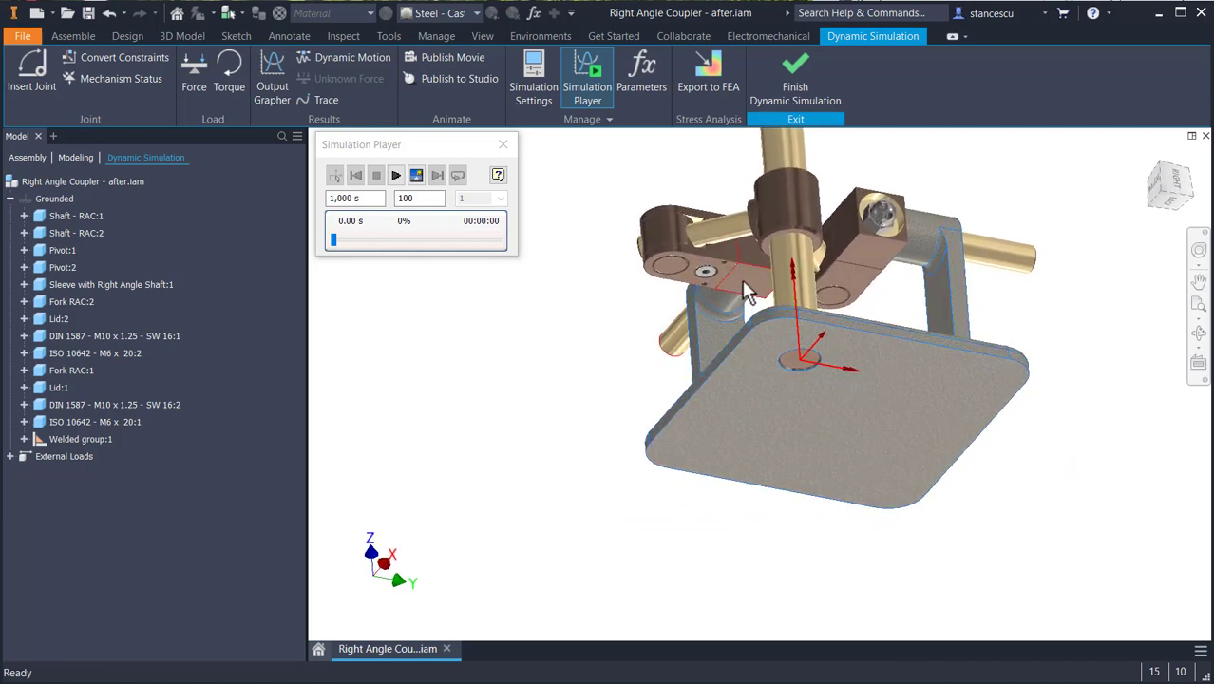
scroll(701, 261, "down", 3)
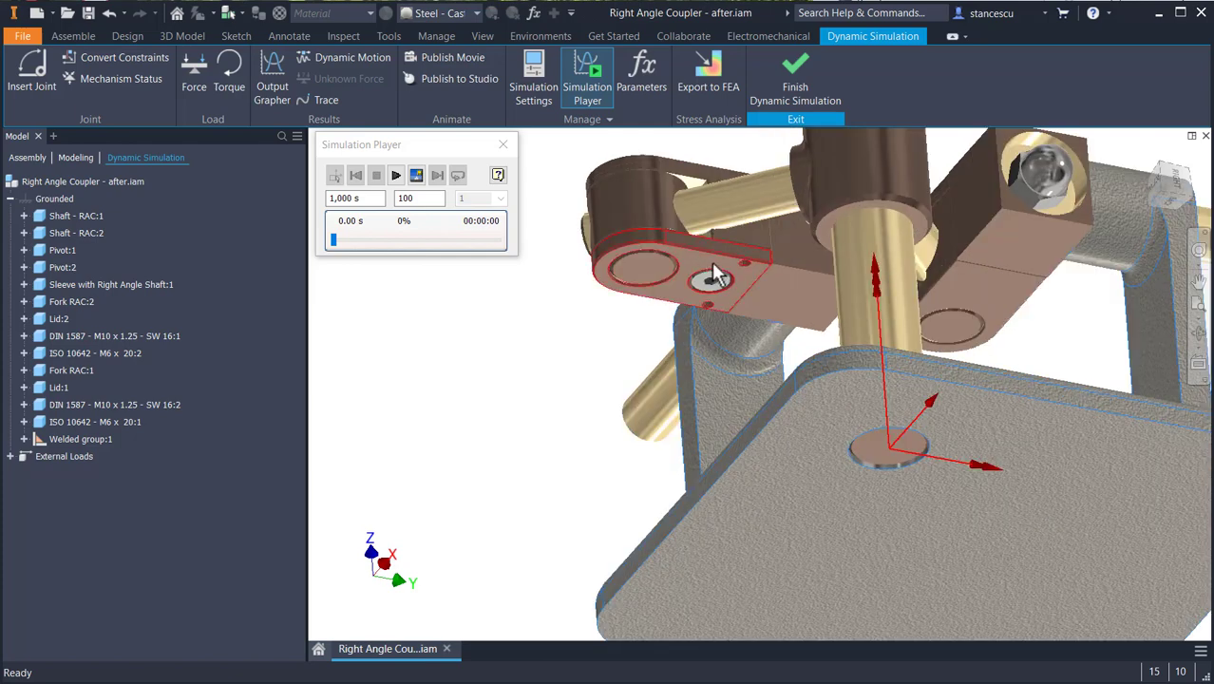
left_click(742, 237)
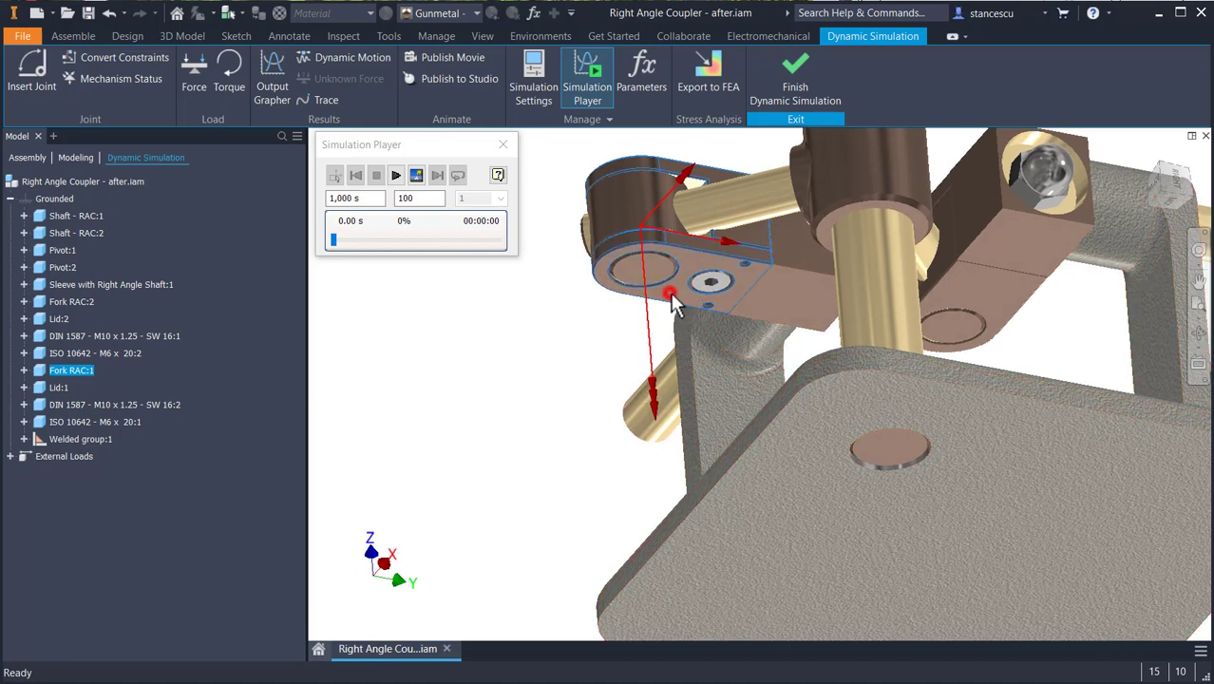
left_click(717, 283, "ctrl")
left_click(719, 283, "ctrl")
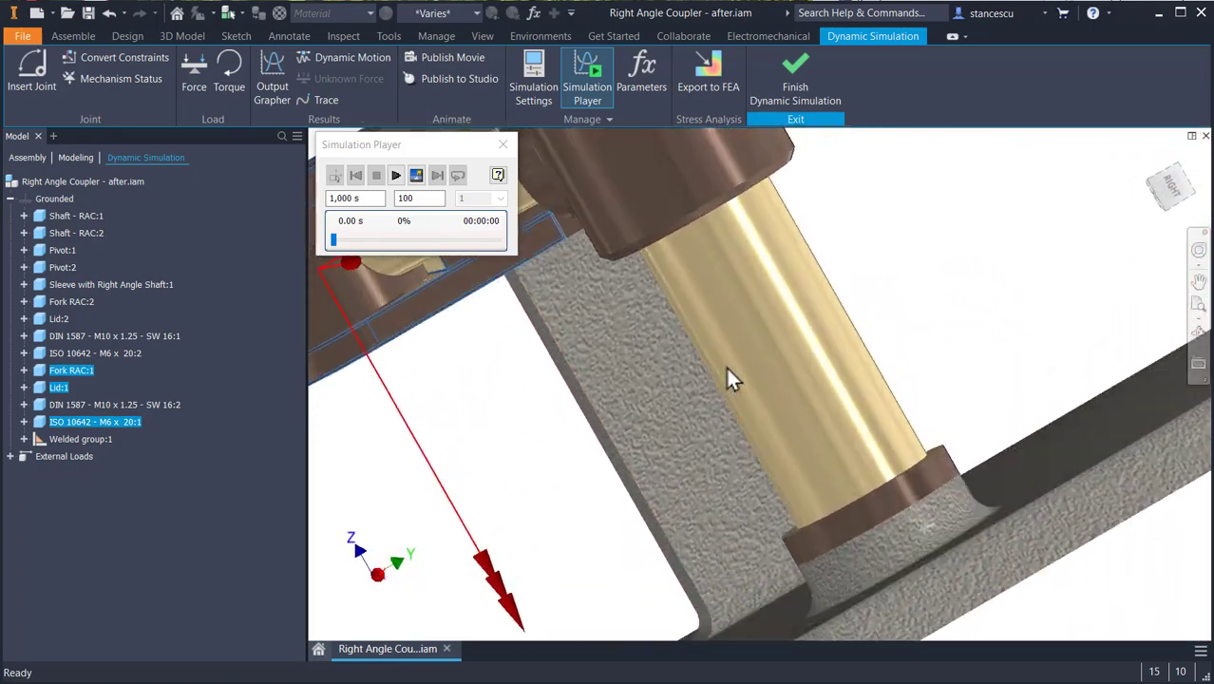
middle_click_drag(771, 312, 854, 438)
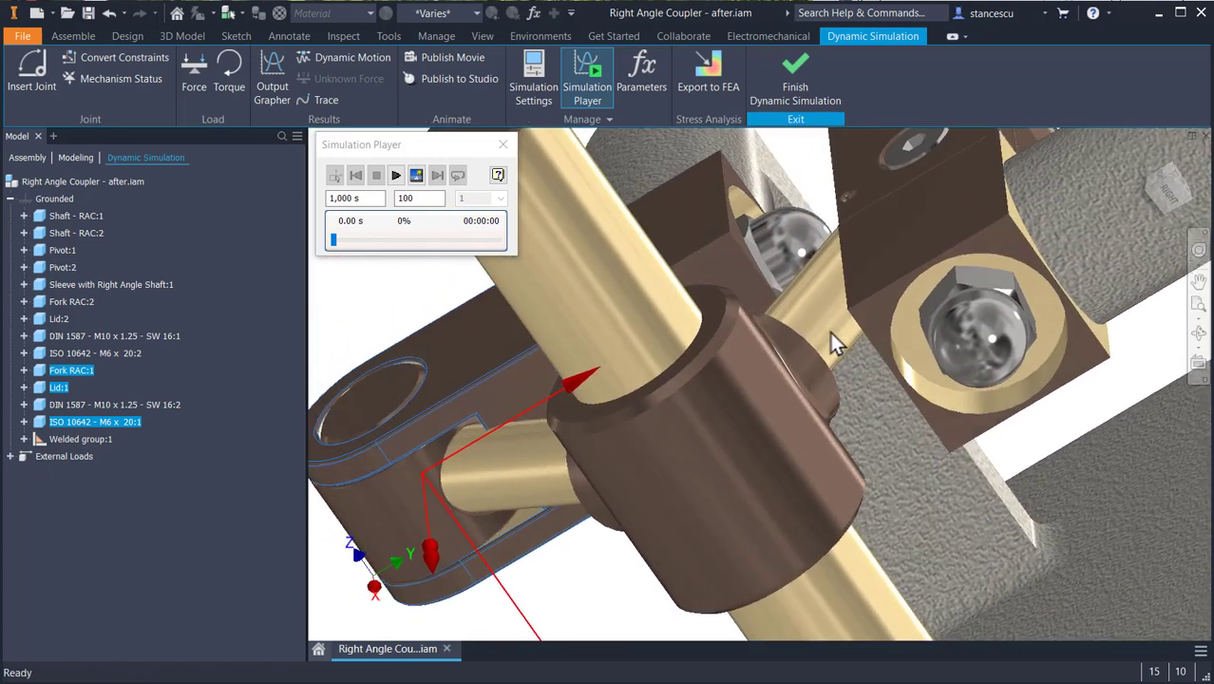
left_click(820, 247, "ctrl")
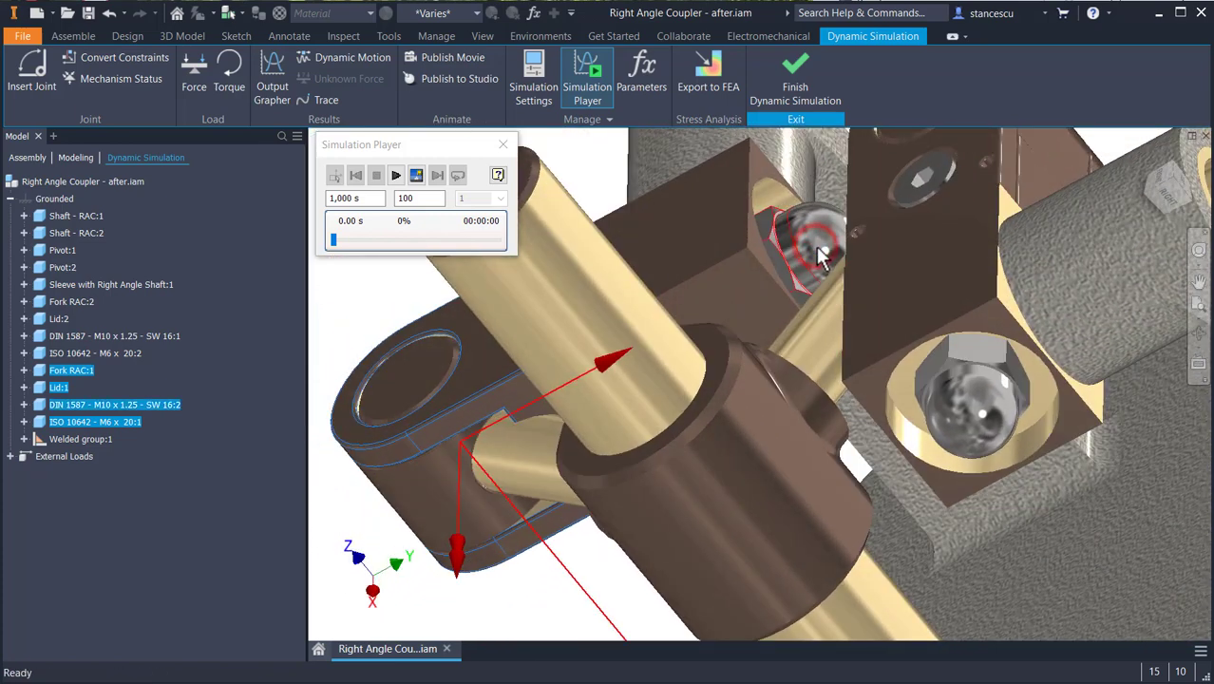
right_click(58, 369)
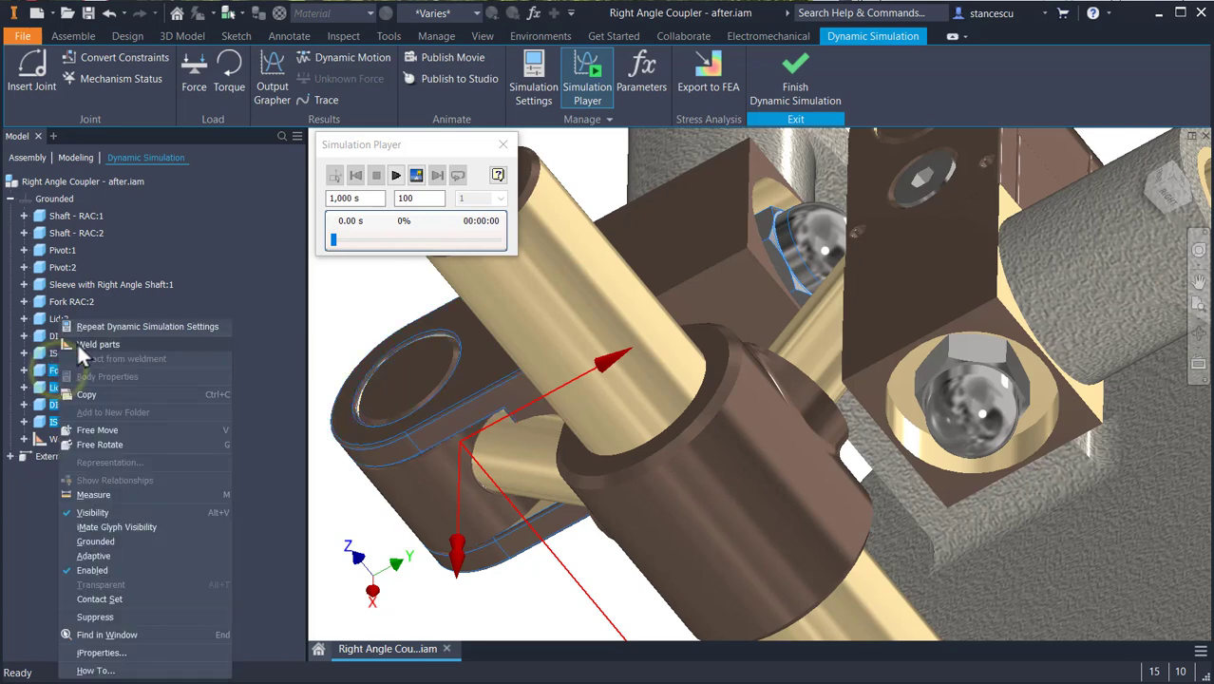
left_click(78, 344)
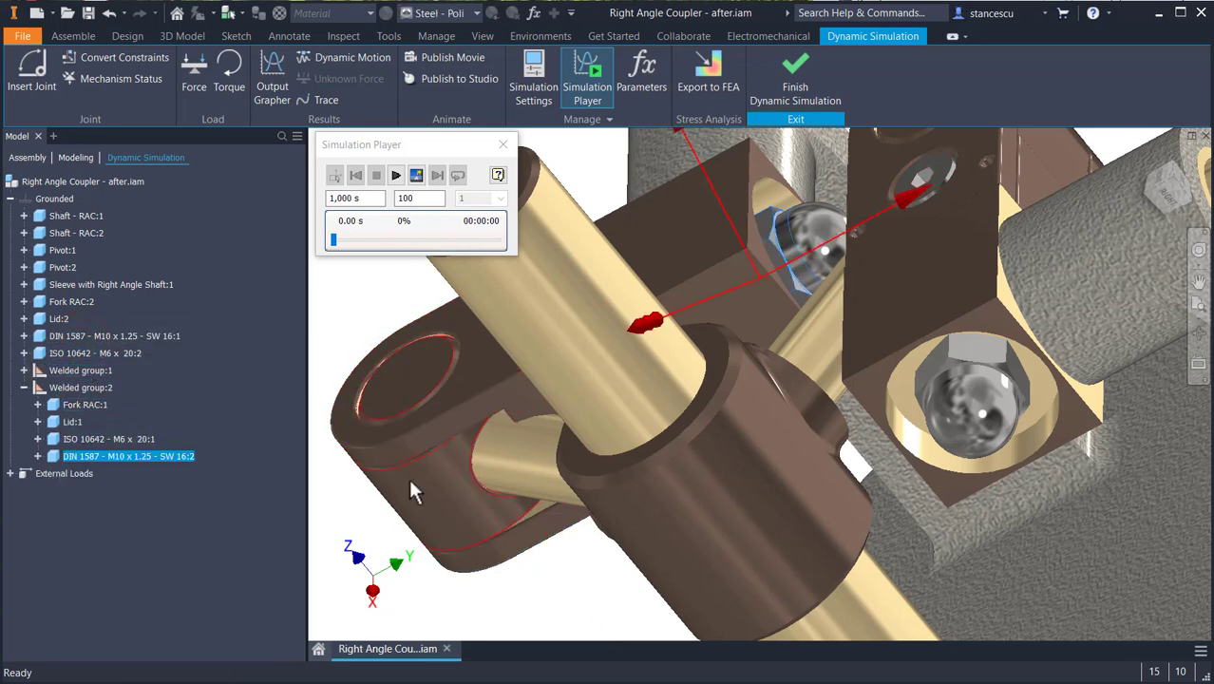
left_click(558, 585)
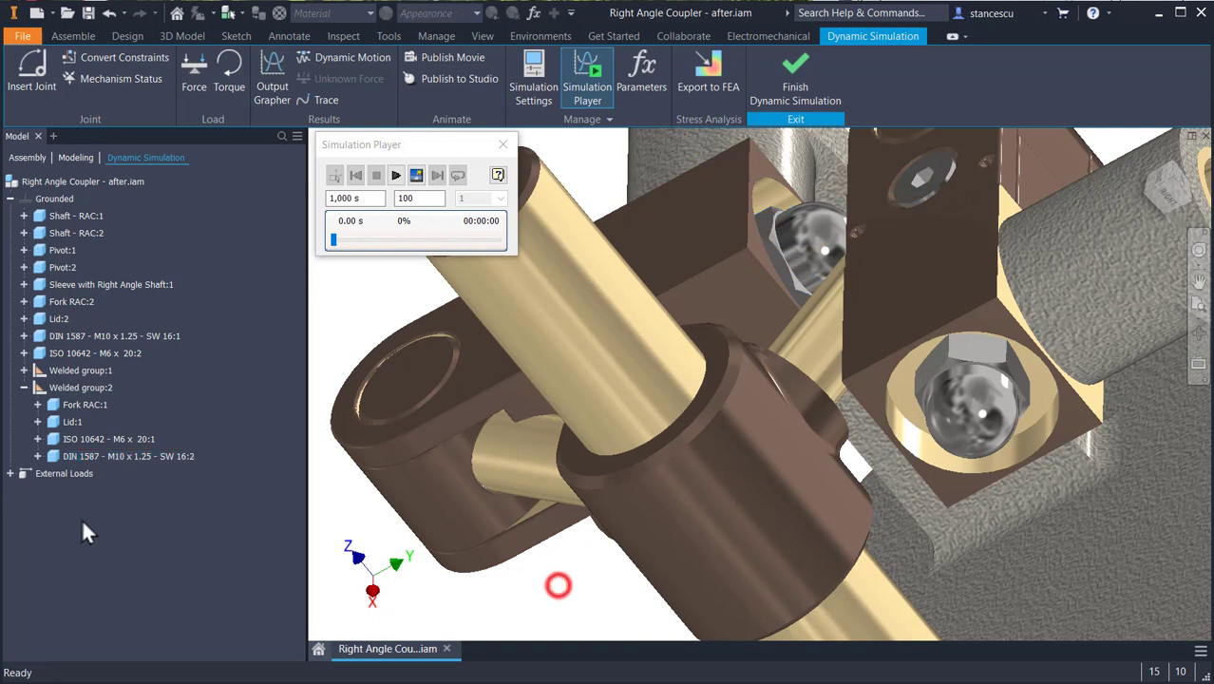
left_click(25, 387)
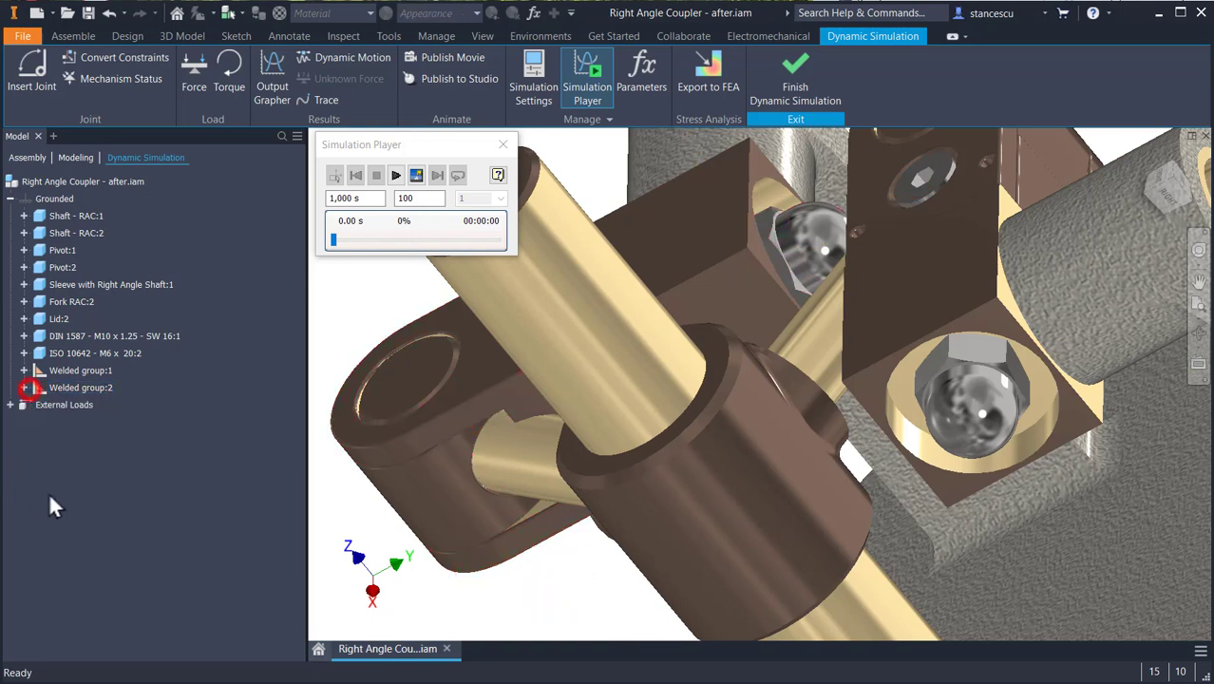
- Weld Fork RAC:2, Lid:2, the DIN 1587 - M10 x 1.25 - SW 16:1 nut and the ISO 10642 - M6 x 20:2 screw into one group
left_click(979, 415)
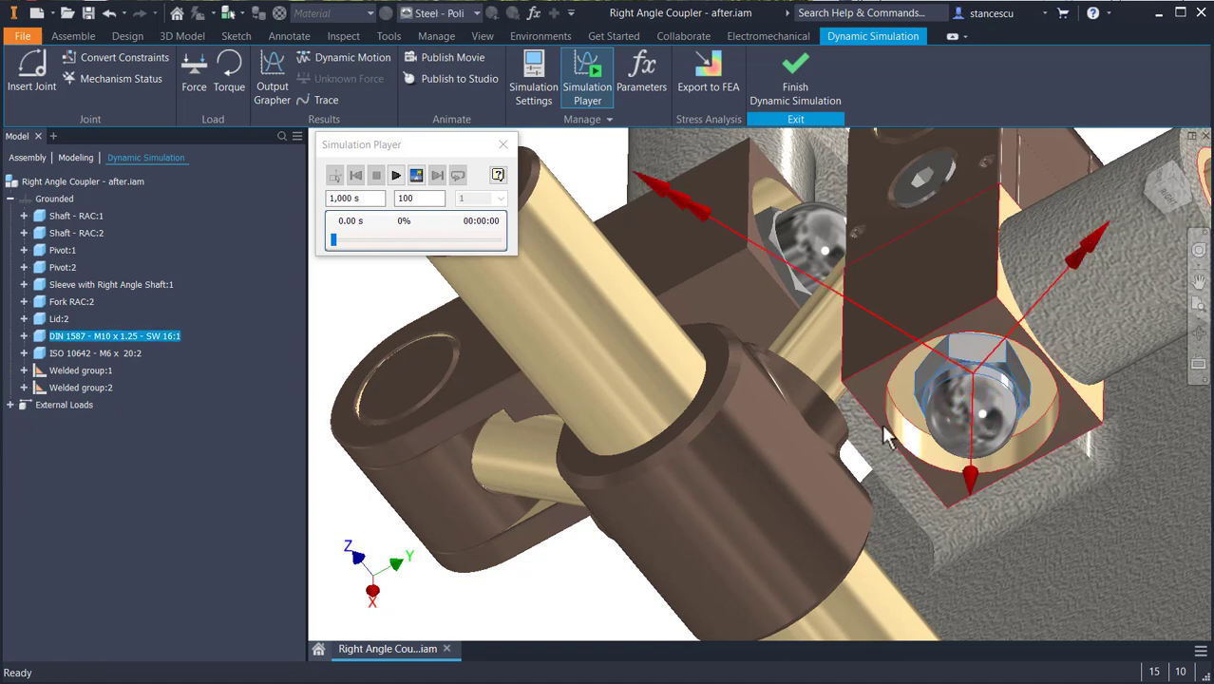
middle_click_drag(926, 297, 922, 513)
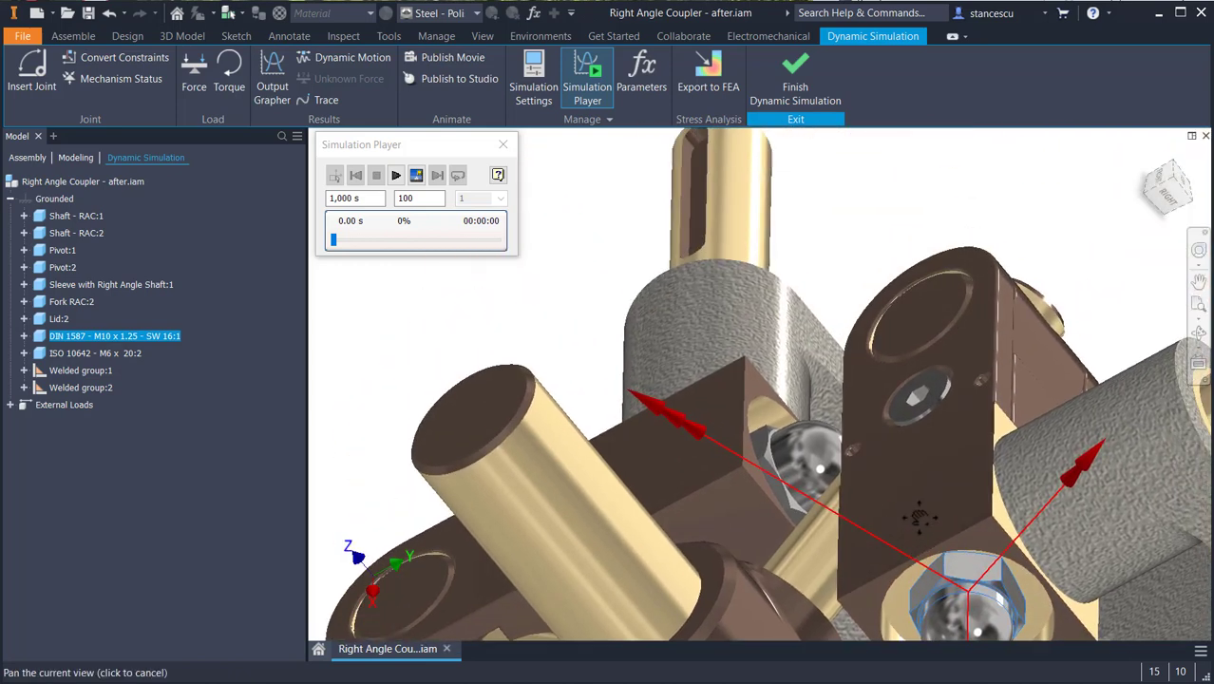
left_click(982, 357, "ctrl")
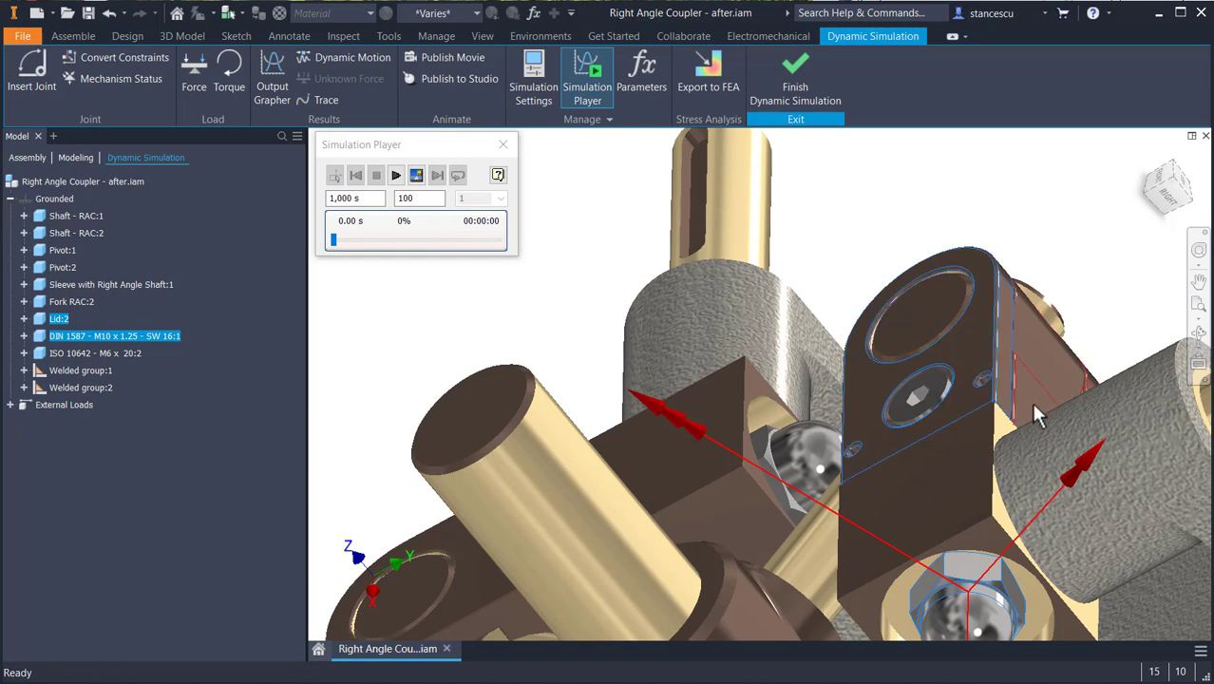
left_click(1031, 400, "ctrl")
left_click(933, 393, "ctrl")
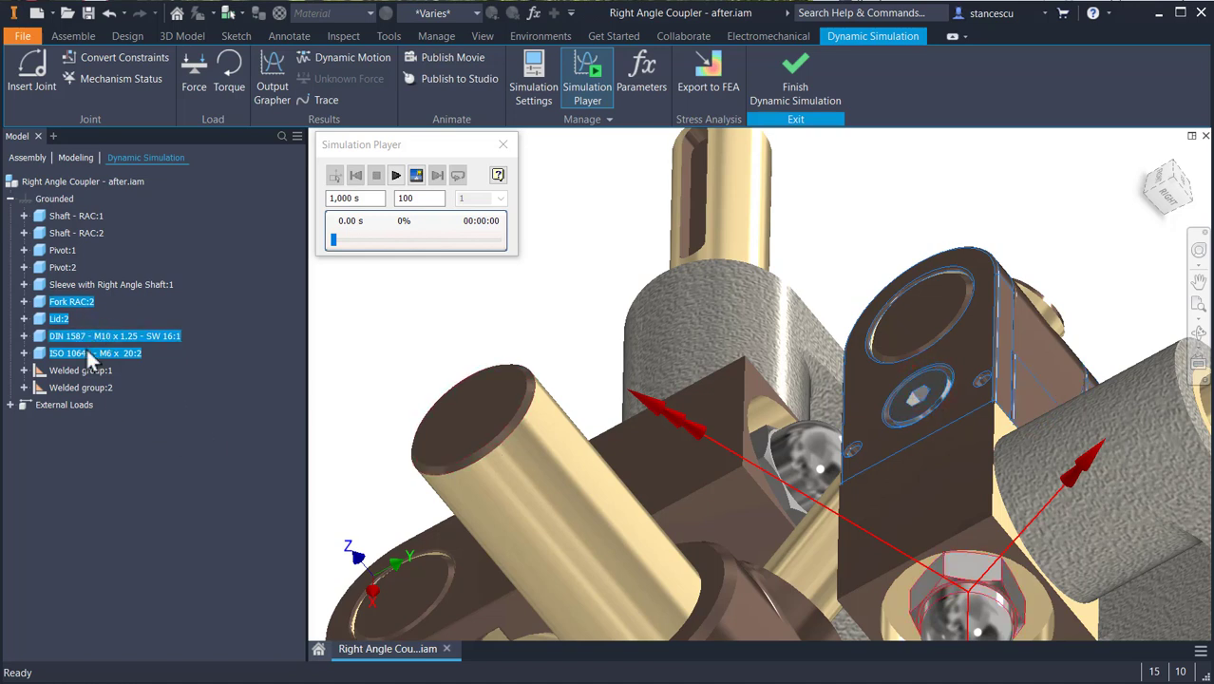
right_click(66, 302)
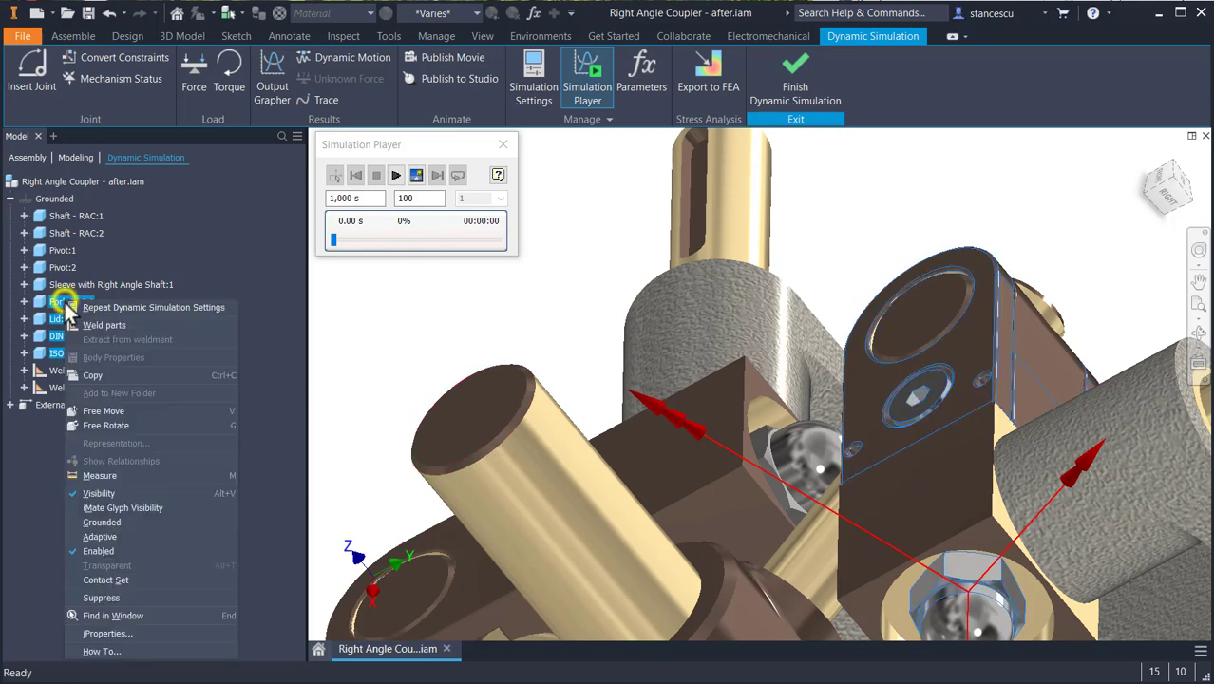
left_click(94, 324)
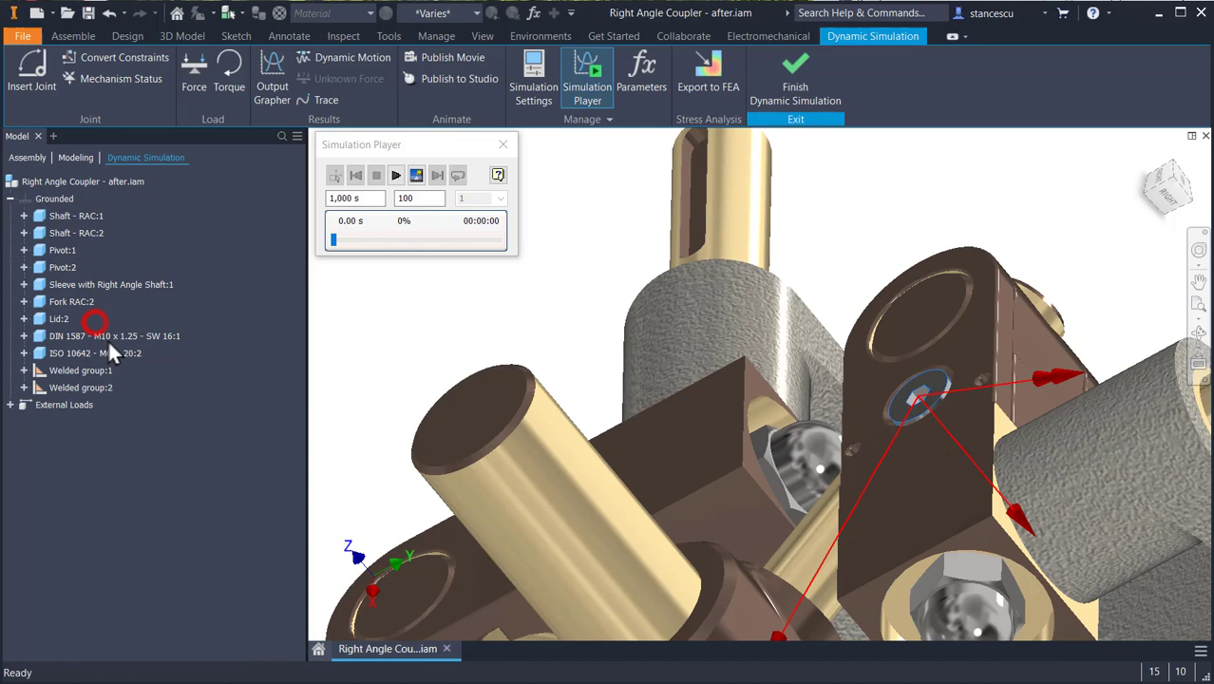
left_click(363, 326)
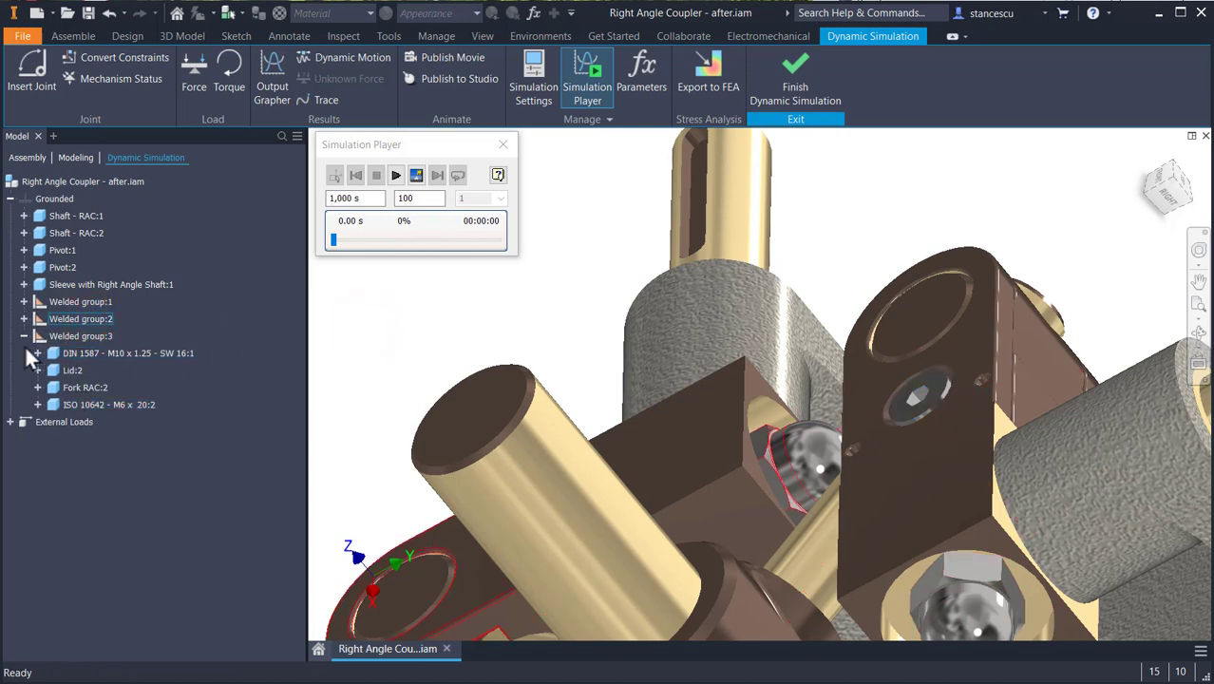
left_click(24, 335)
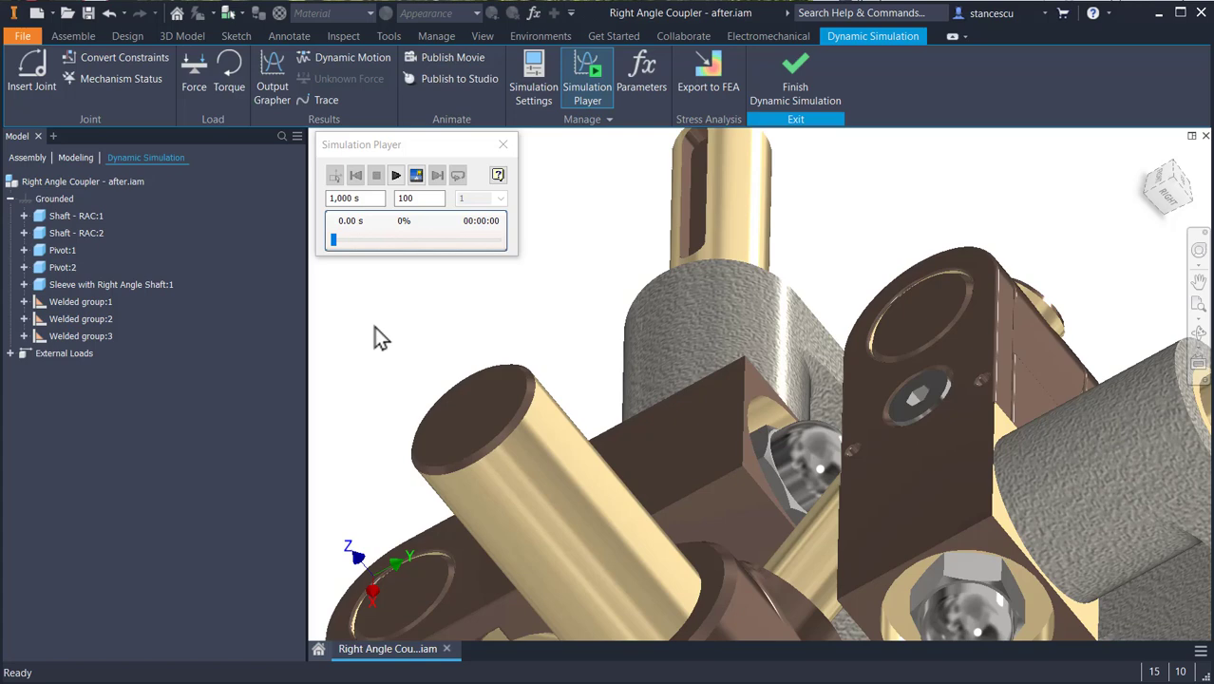
- Convert the Insert:3 mate between Shaft - RAC:1 and Stand RAC:1 into a Revolution joint, leaving Angle:1 out of the conversion
key("F6")
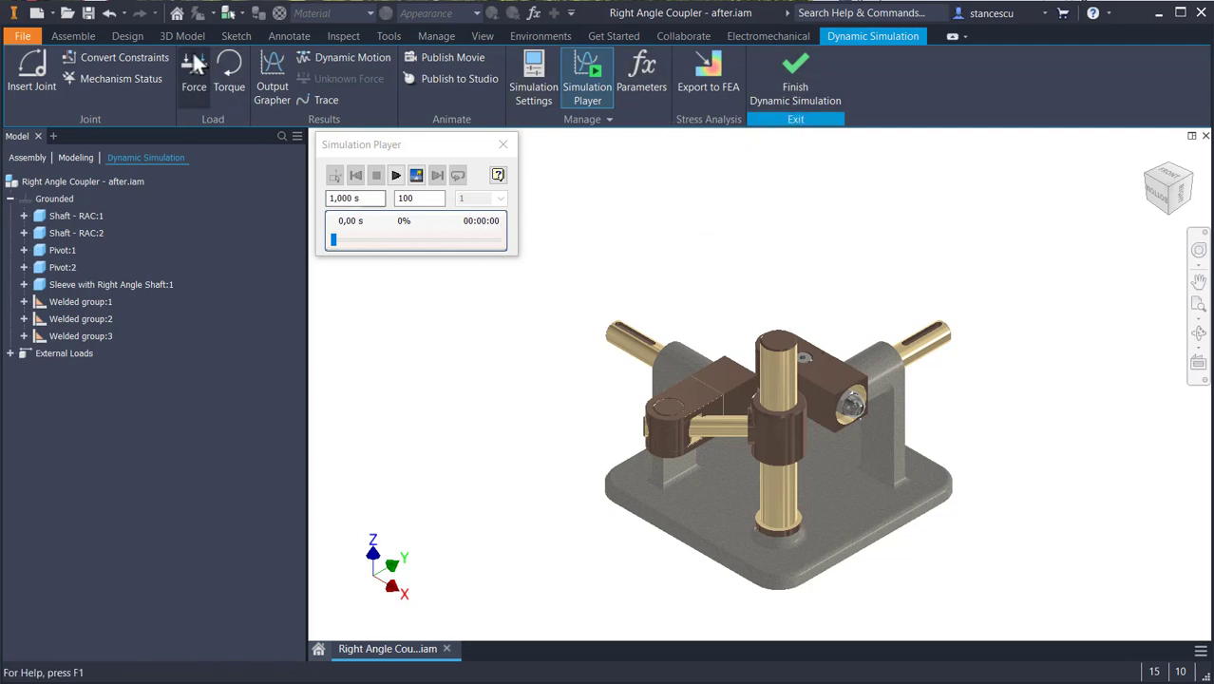
left_click(110, 57)
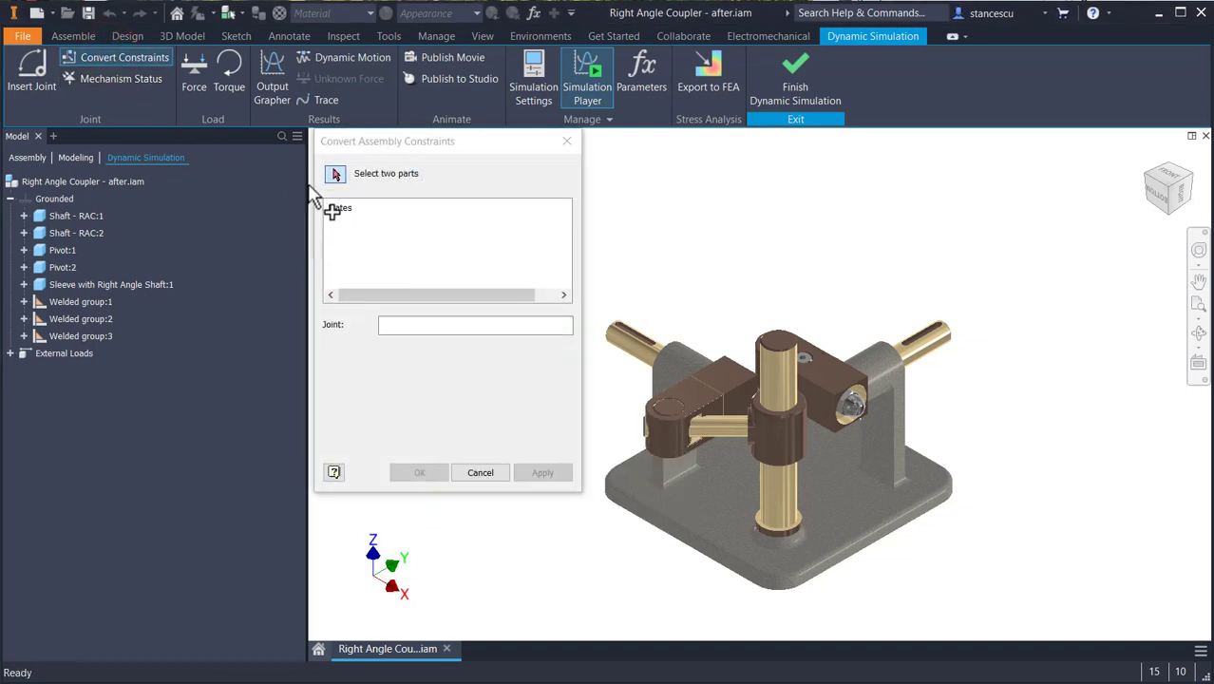
mouse_move(482, 138)
left_mouse_down()
mouse_move(495, 171)
mouse_move(488, 208)
mouse_move(482, 145)
left_mouse_up()
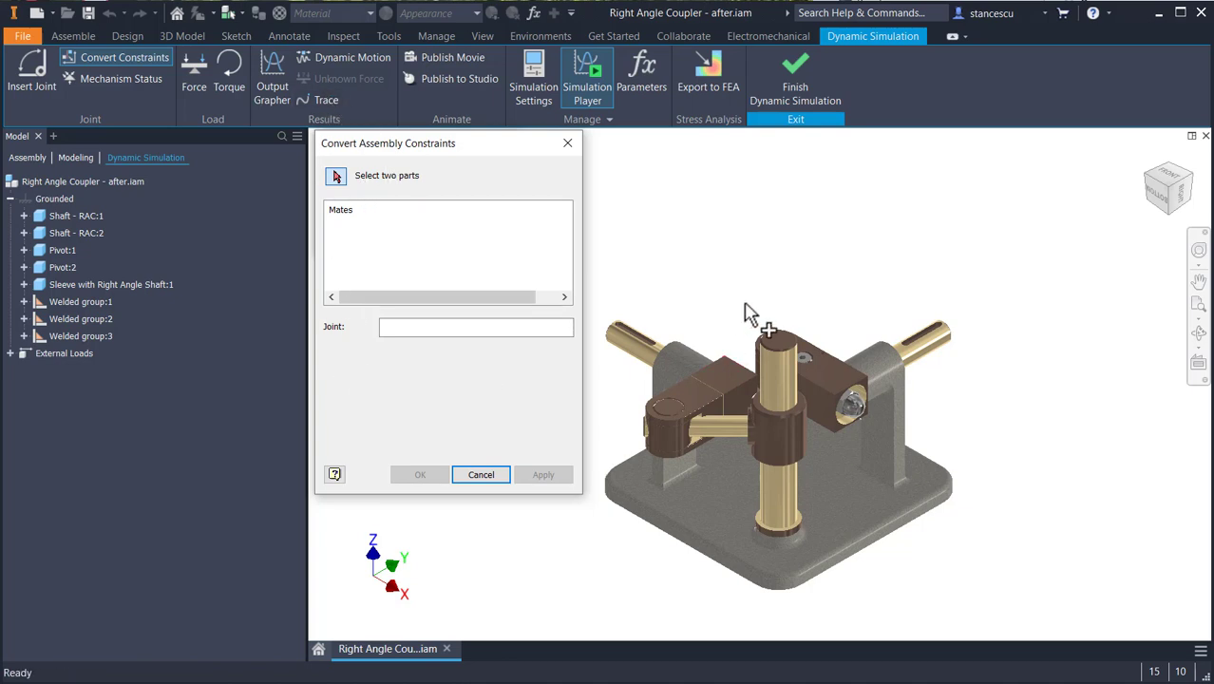
scroll(613, 331, "up", 3)
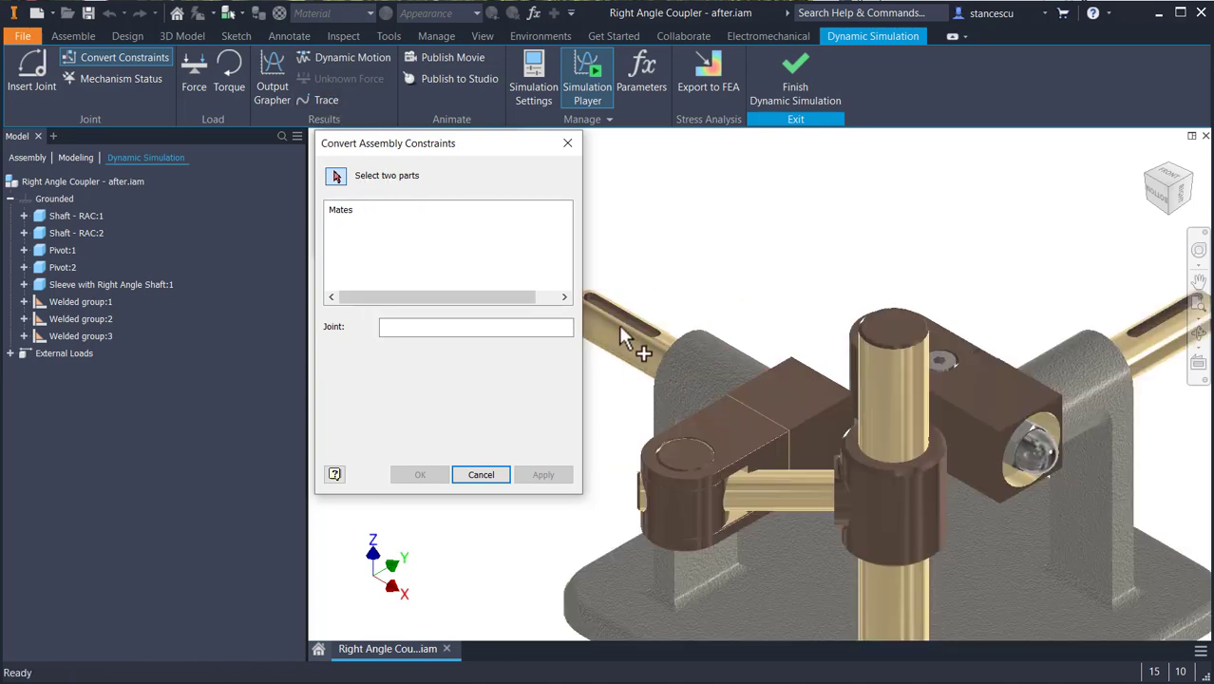
scroll(618, 349, "up", 4)
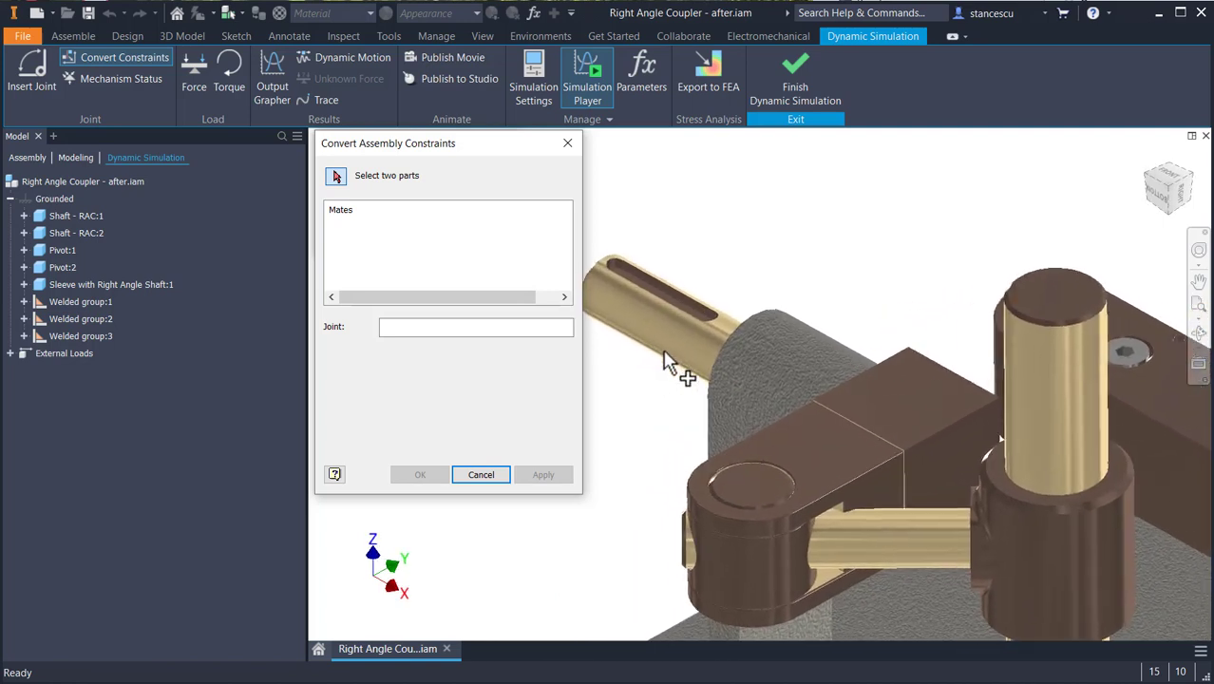
left_click(675, 348)
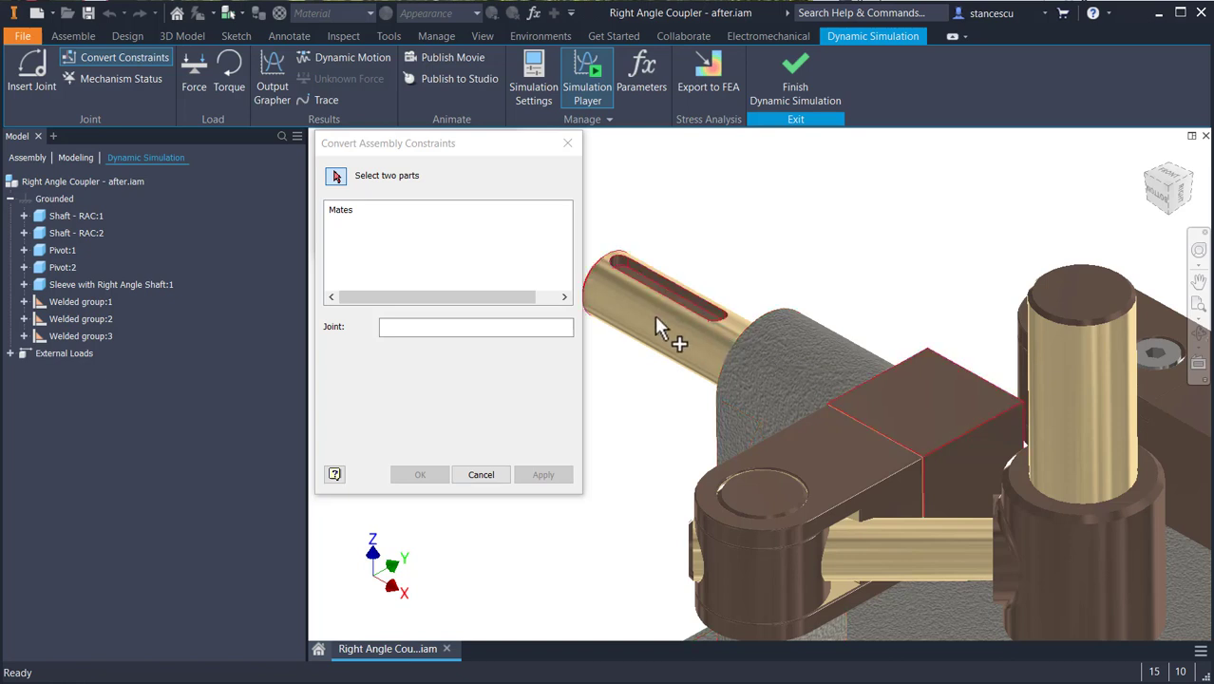
left_click(792, 364)
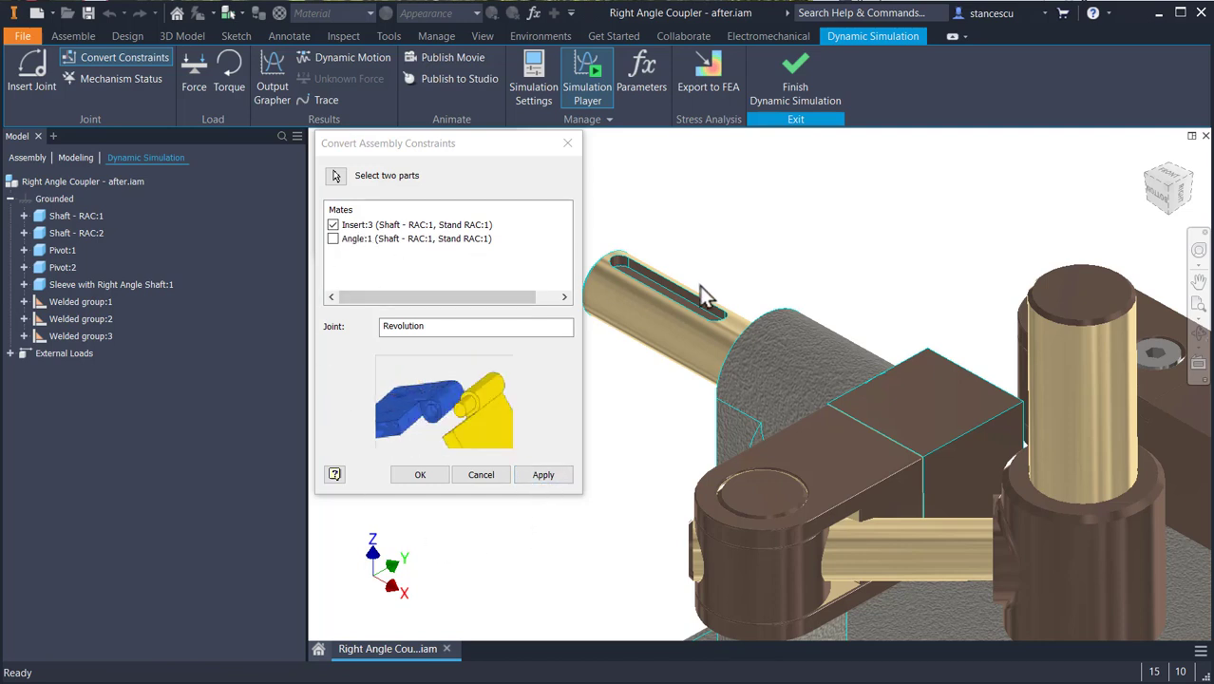
left_click(562, 480)
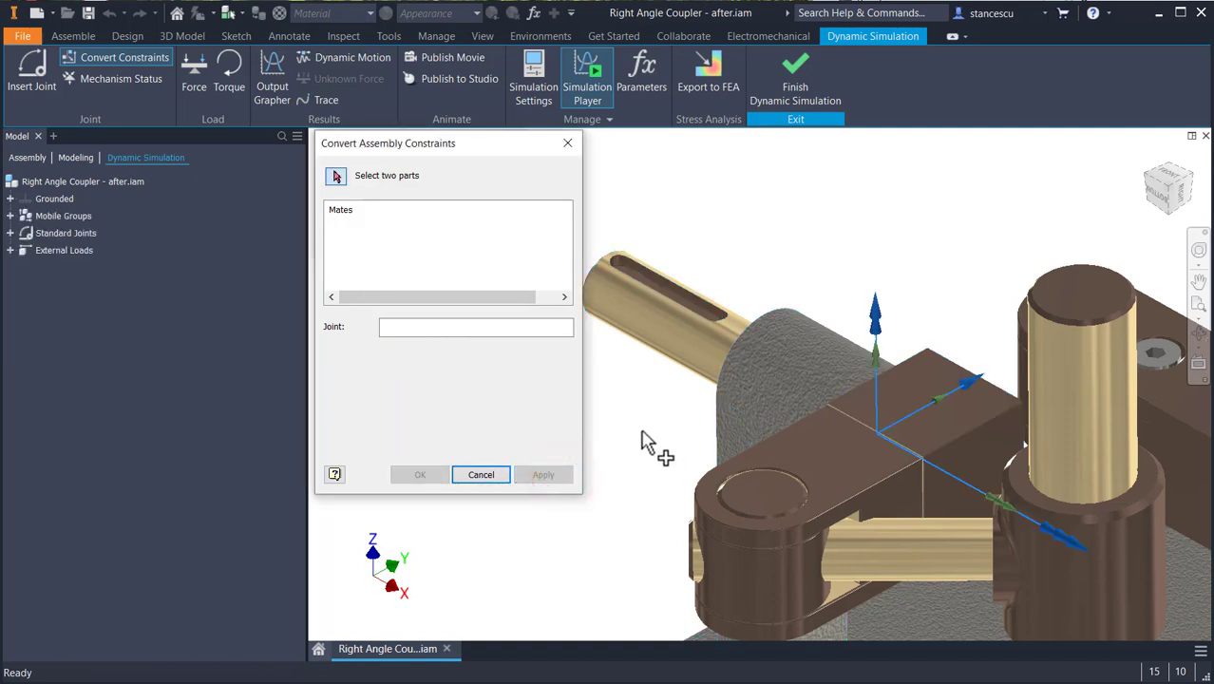
- Convert the constraints of Fork RAC:1 into Revolution joints, first with Shaft - RAC:1 and second with the pivot inside the fork
left_click(935, 388)
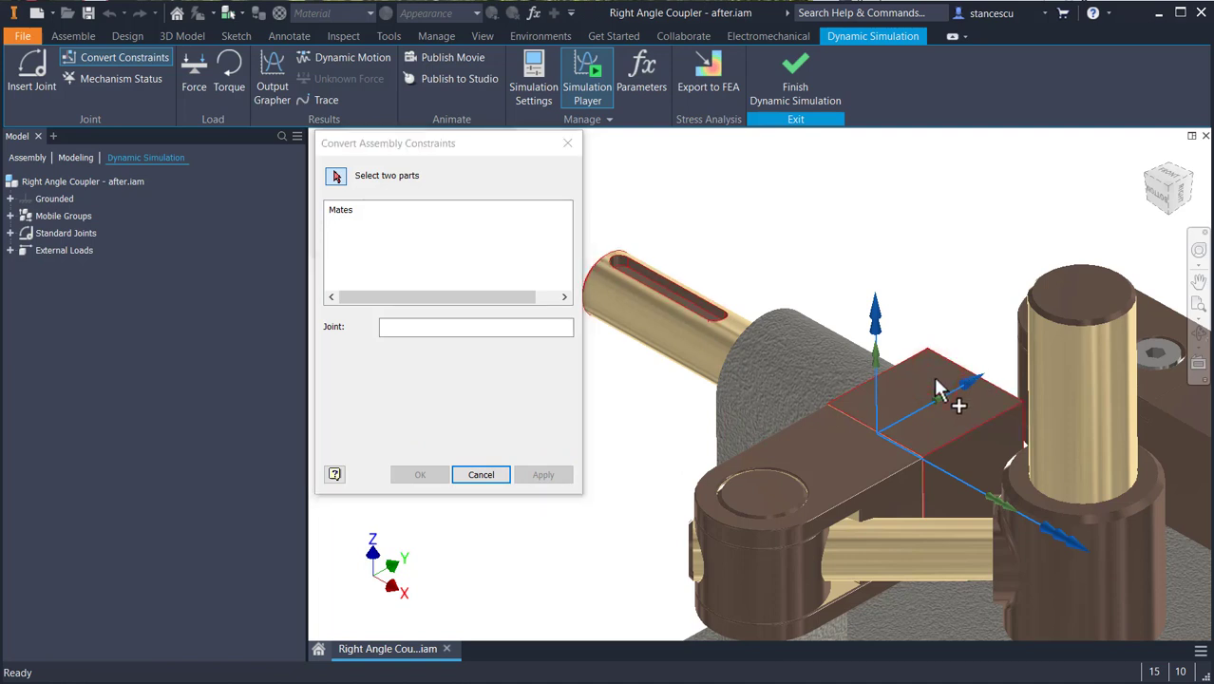
left_click(881, 494)
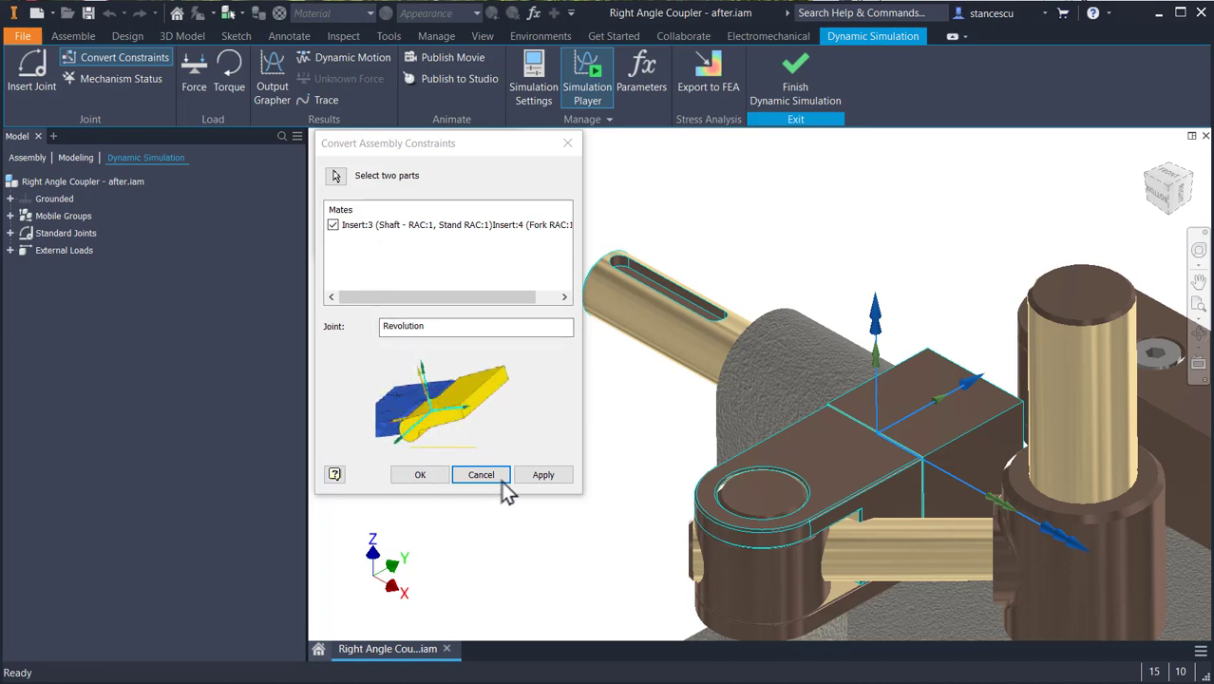
left_click(543, 475)
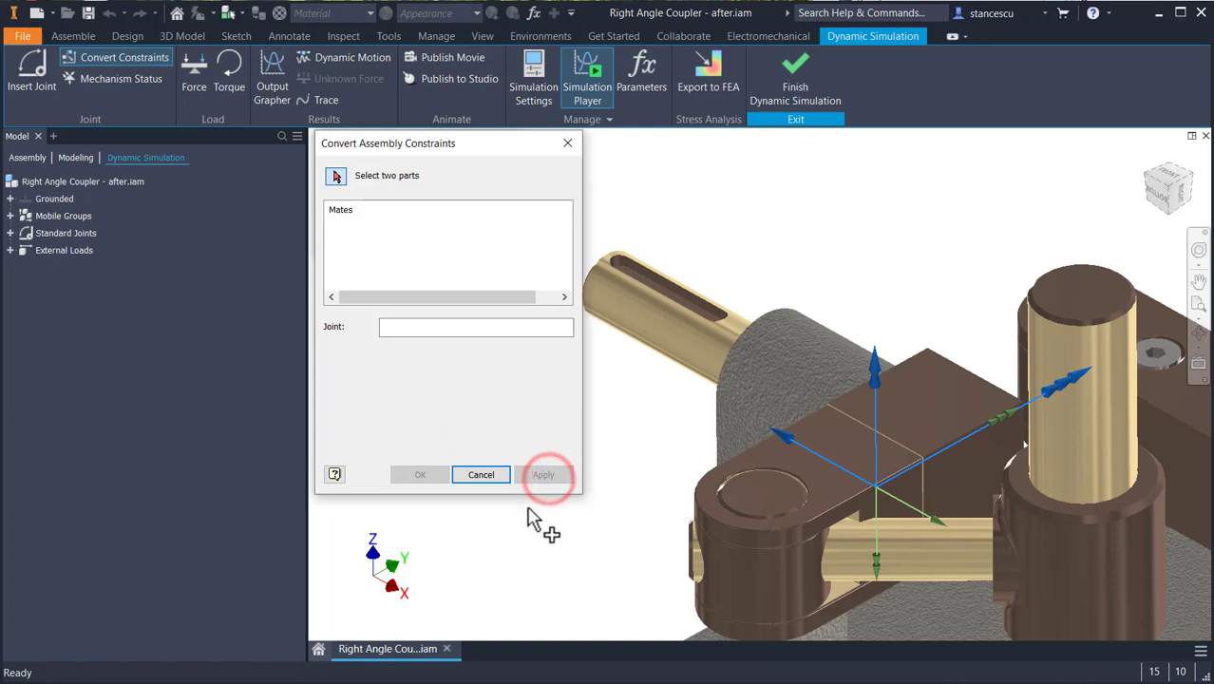
left_click(768, 491)
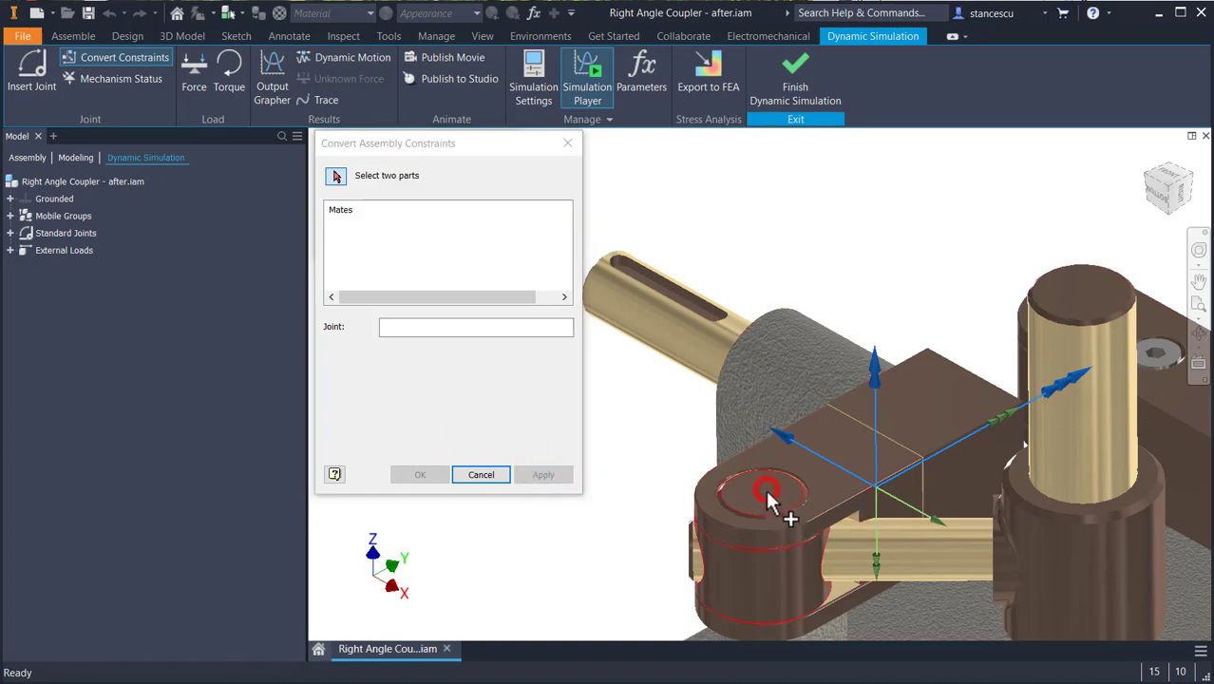
left_click(881, 501)
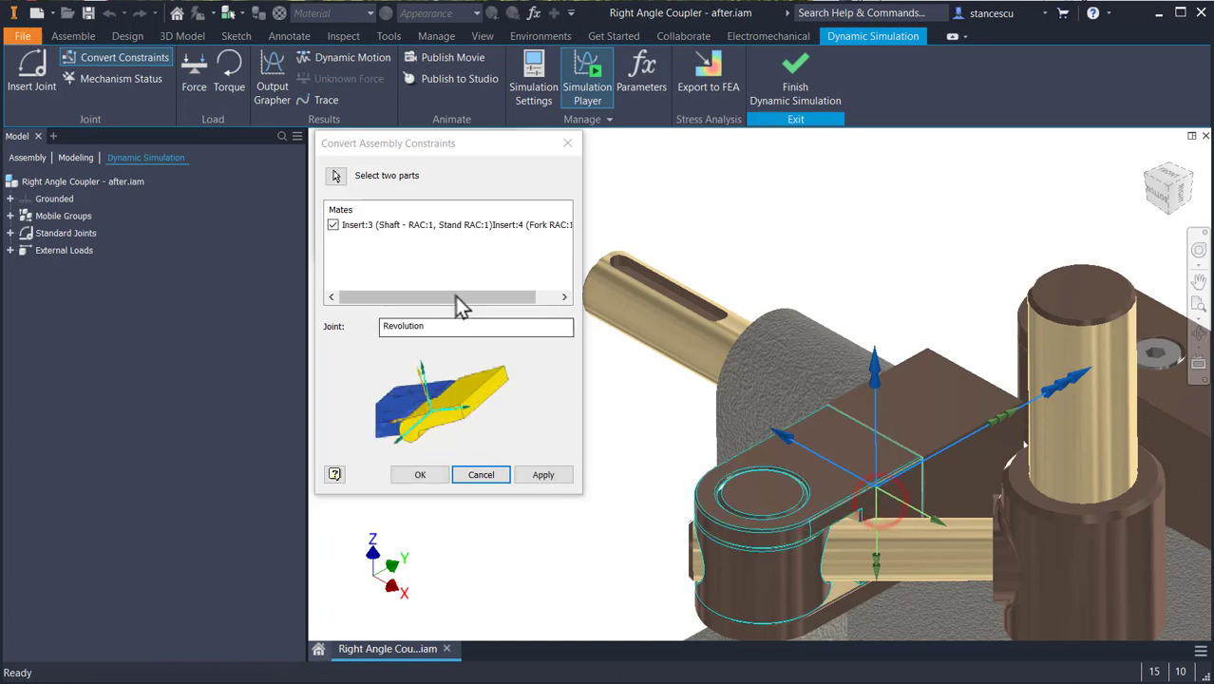
left_click(539, 482)
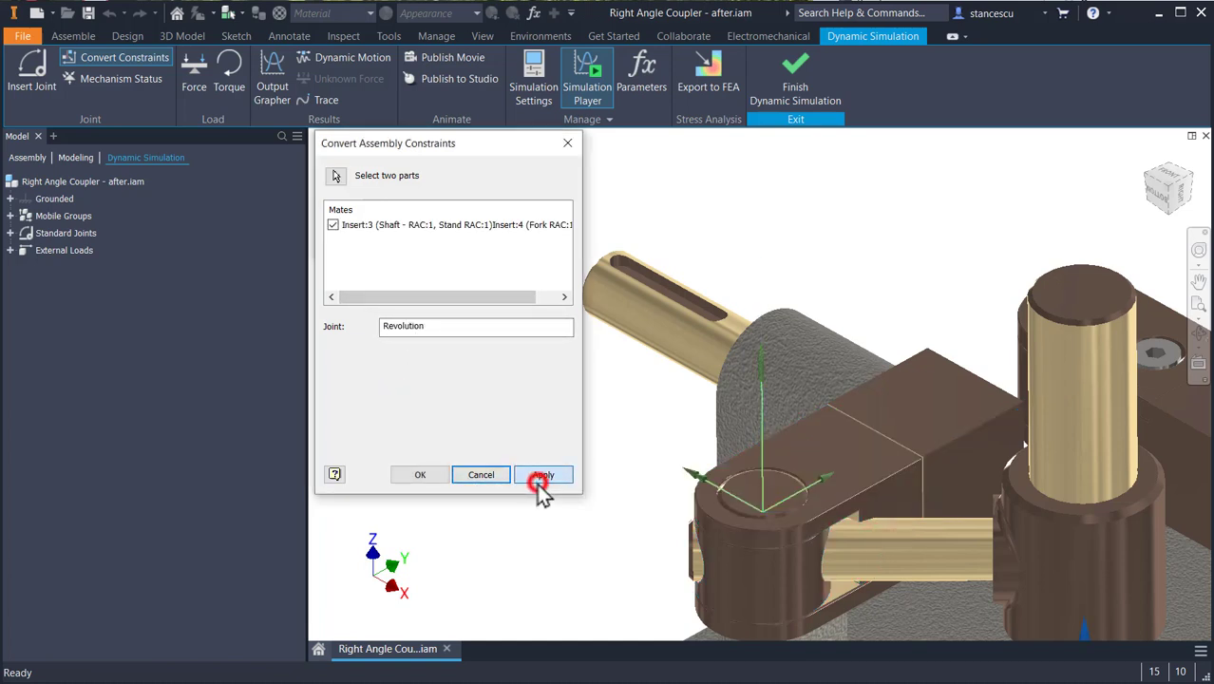
- Convert the constraints of Sleeve with Right Angle Shaft:1 into Cylindrical joints, one with the first fork's pivot and one with Main Shaft:1
left_click(768, 575)
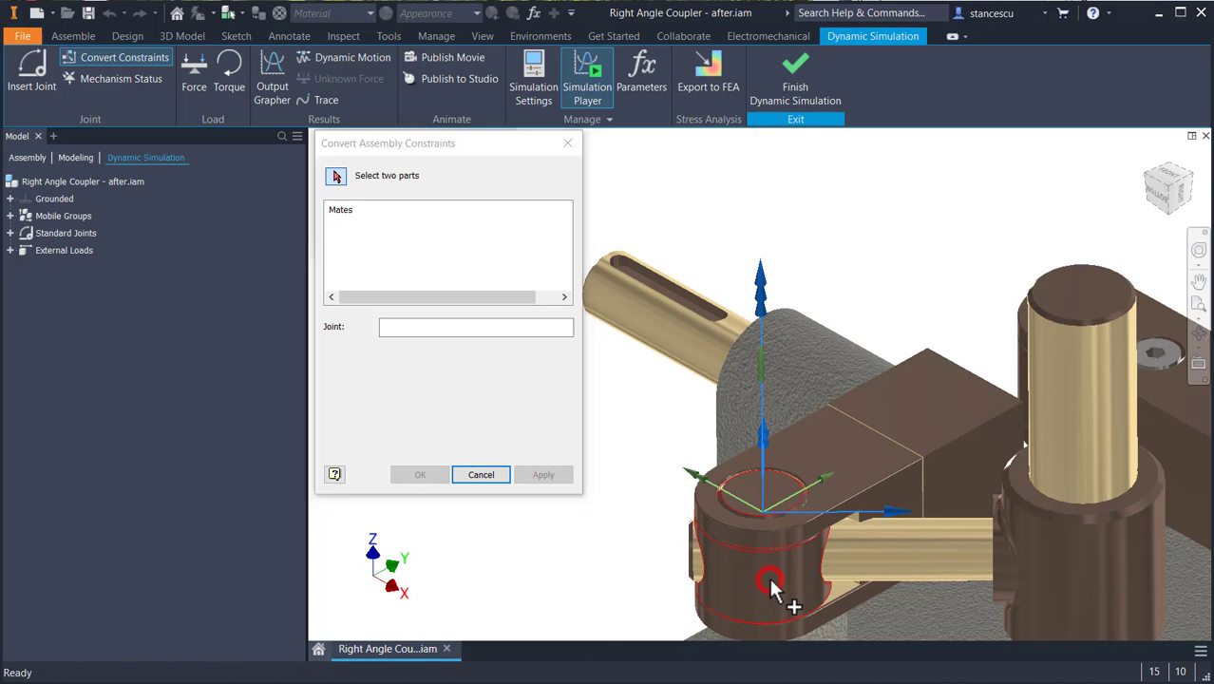
left_click(942, 558)
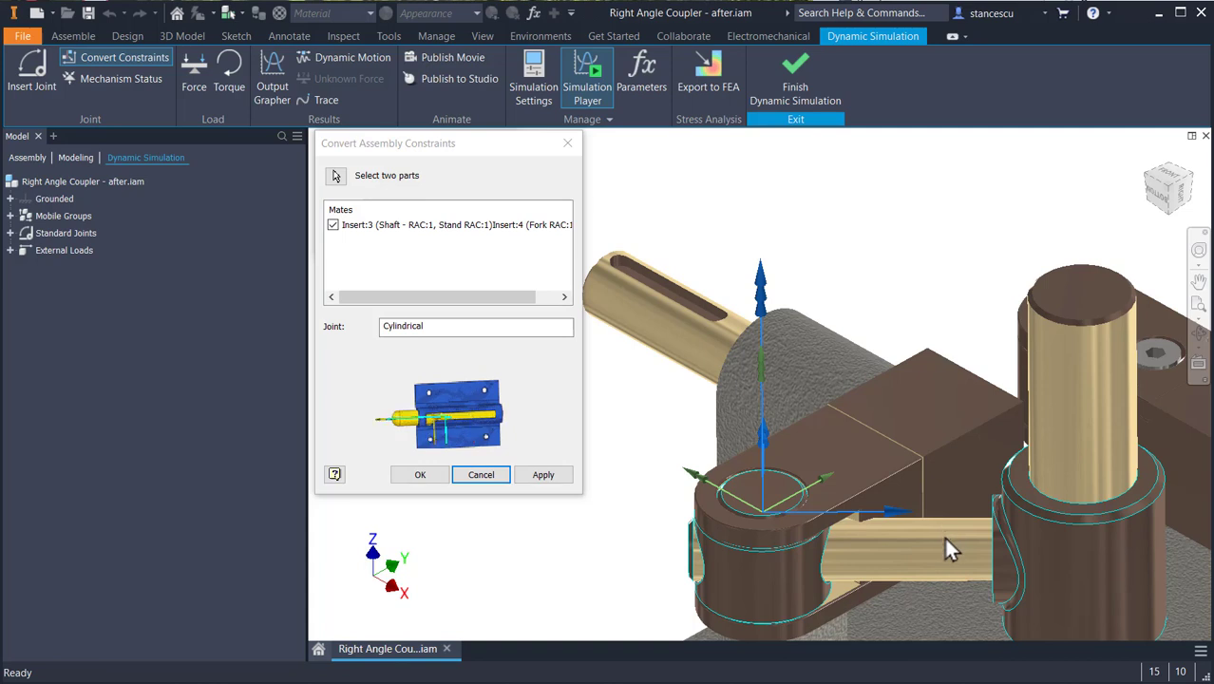
left_click(551, 475)
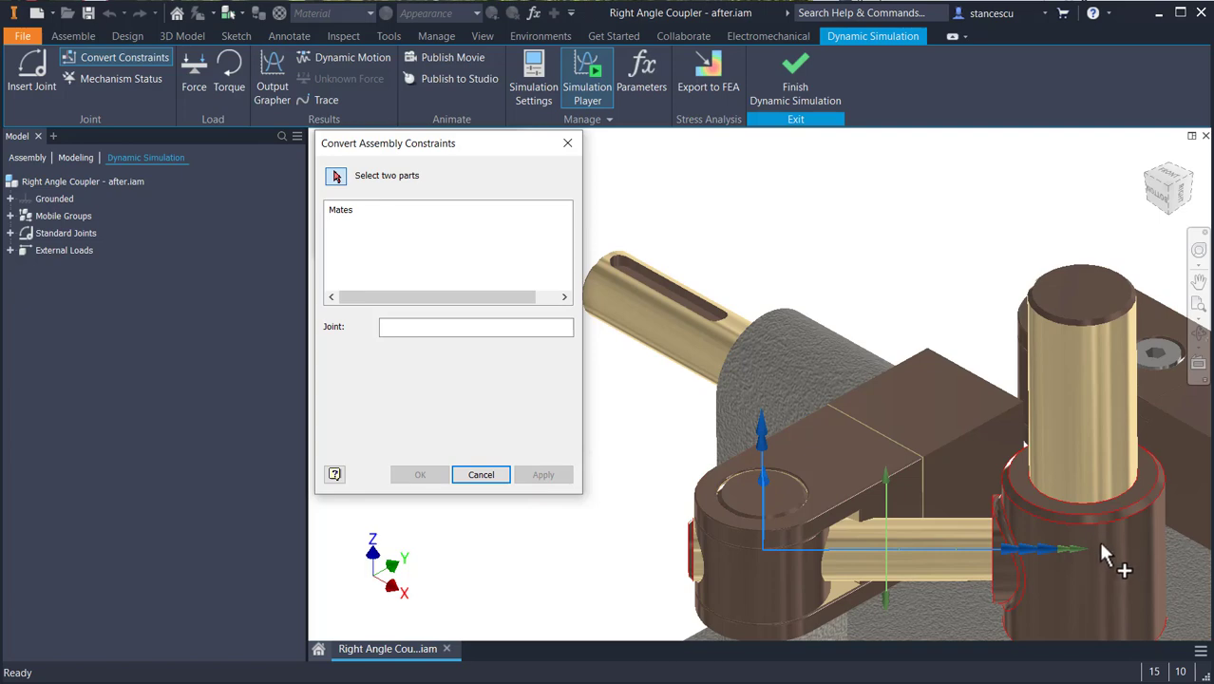
middle_click_drag(1097, 538, 1119, 519, "shift")
left_click(1124, 527)
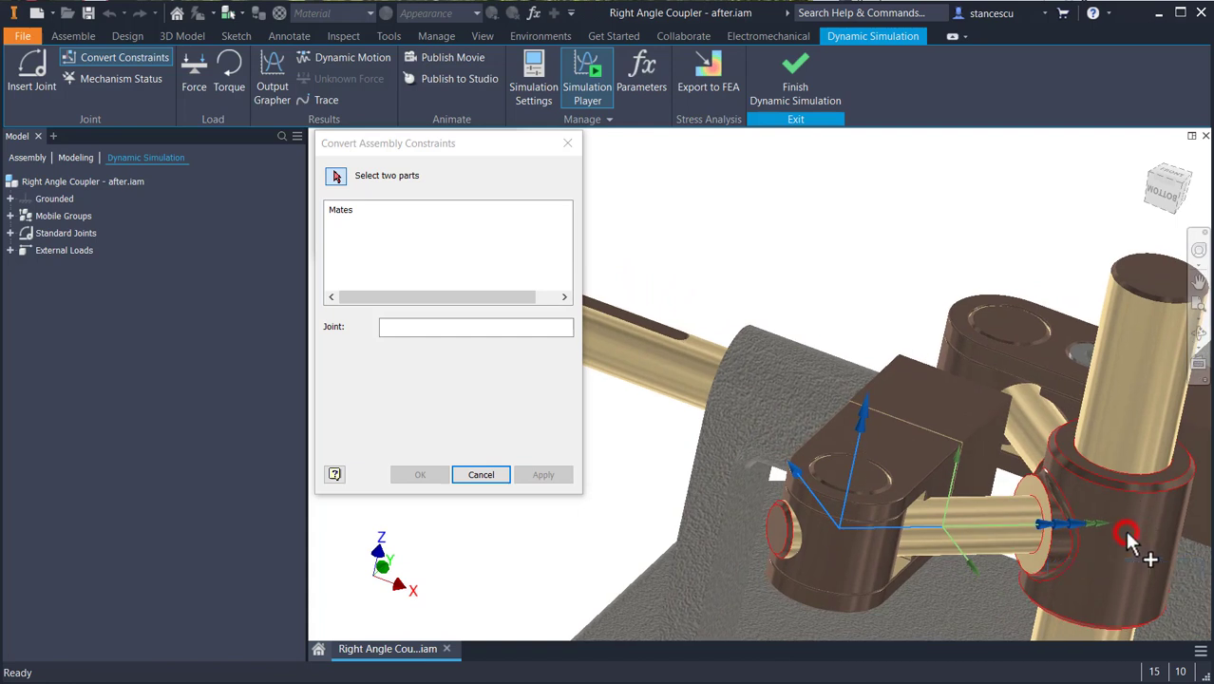
left_click(1132, 387)
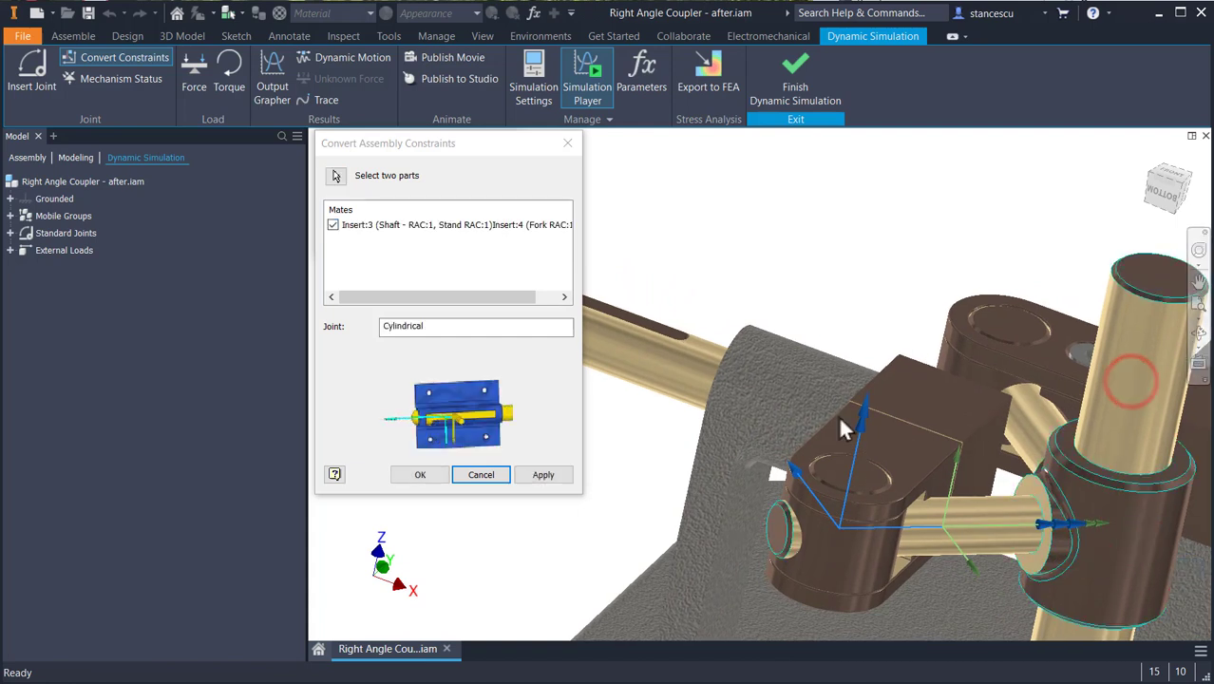
left_click(546, 483)
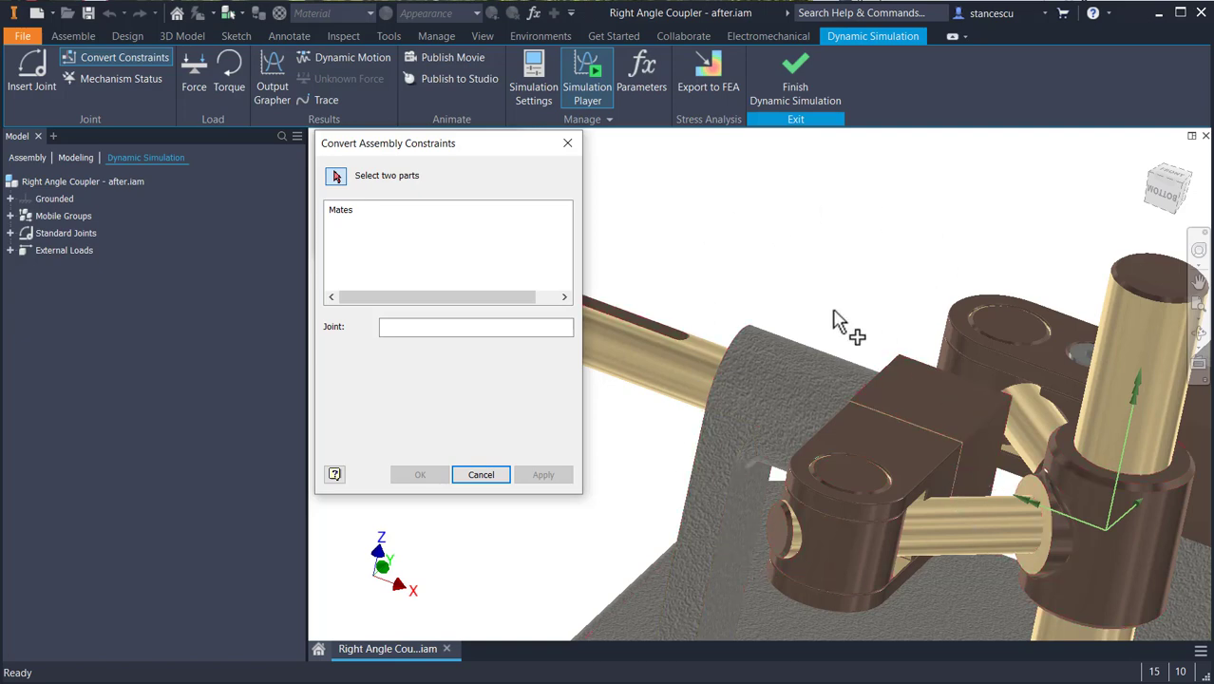
- Convert the constraints between Shaft - RAC:2 and Stand RAC:1 into a Revolution joint
middle_click_drag(880, 298, 988, 494, "shift")
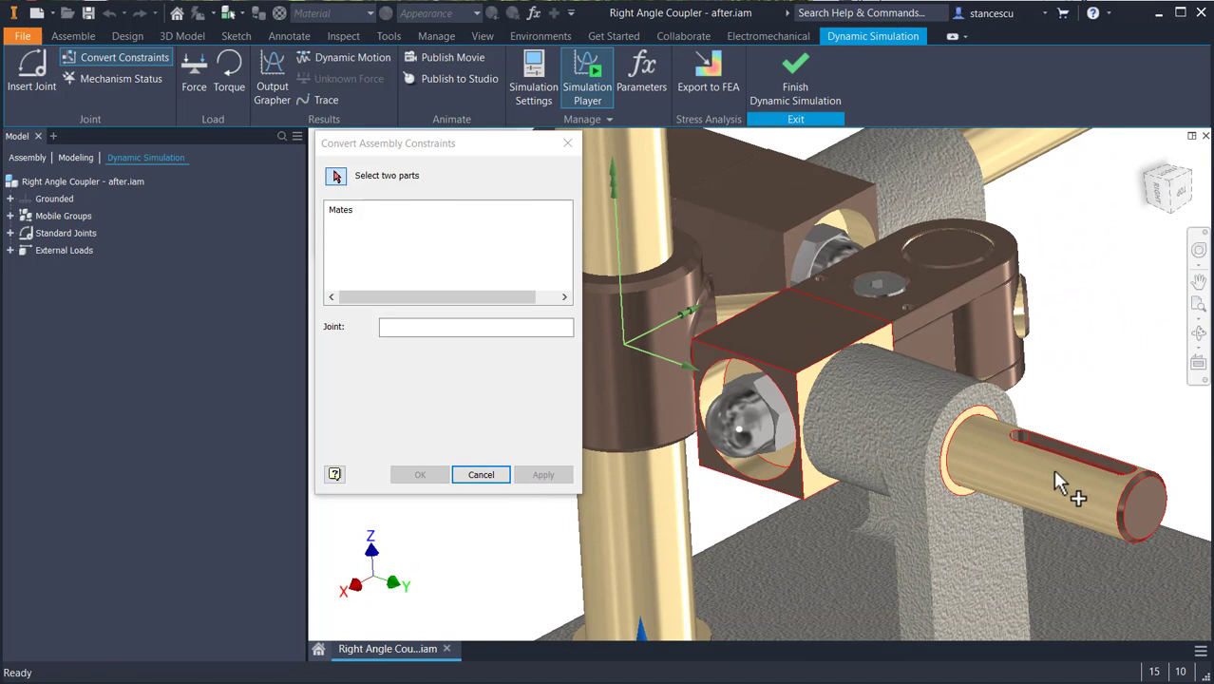
scroll(1057, 408, "down", 3)
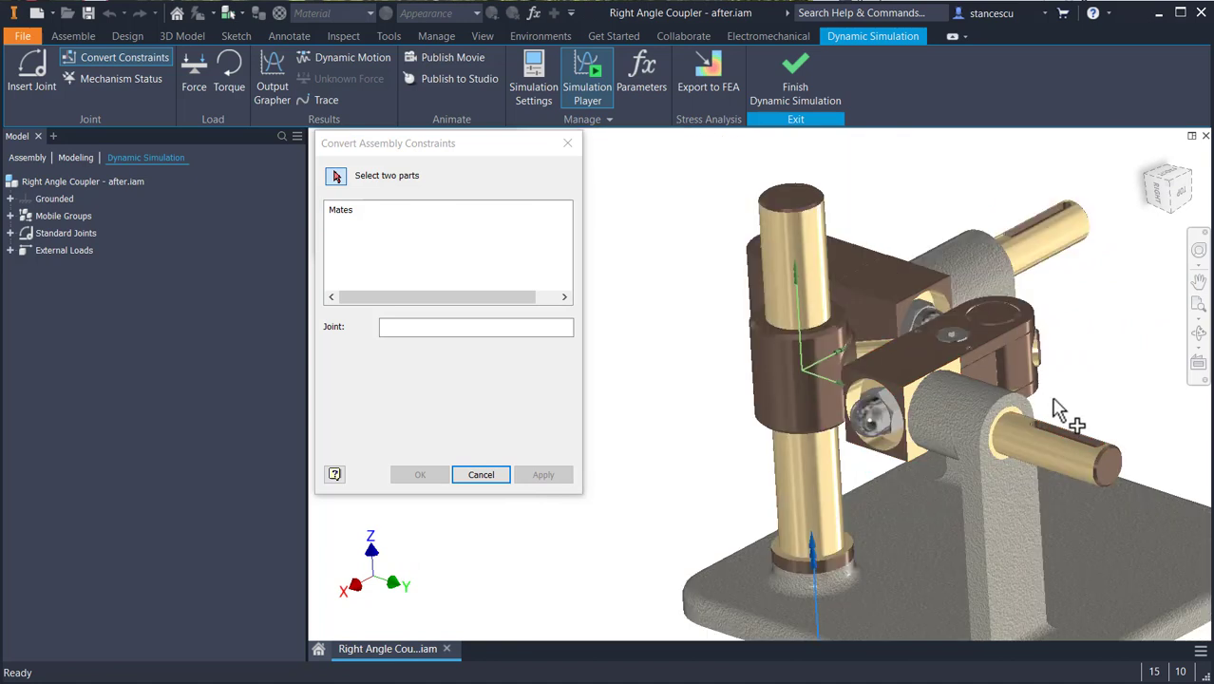
middle_click_drag(1053, 399, 999, 433)
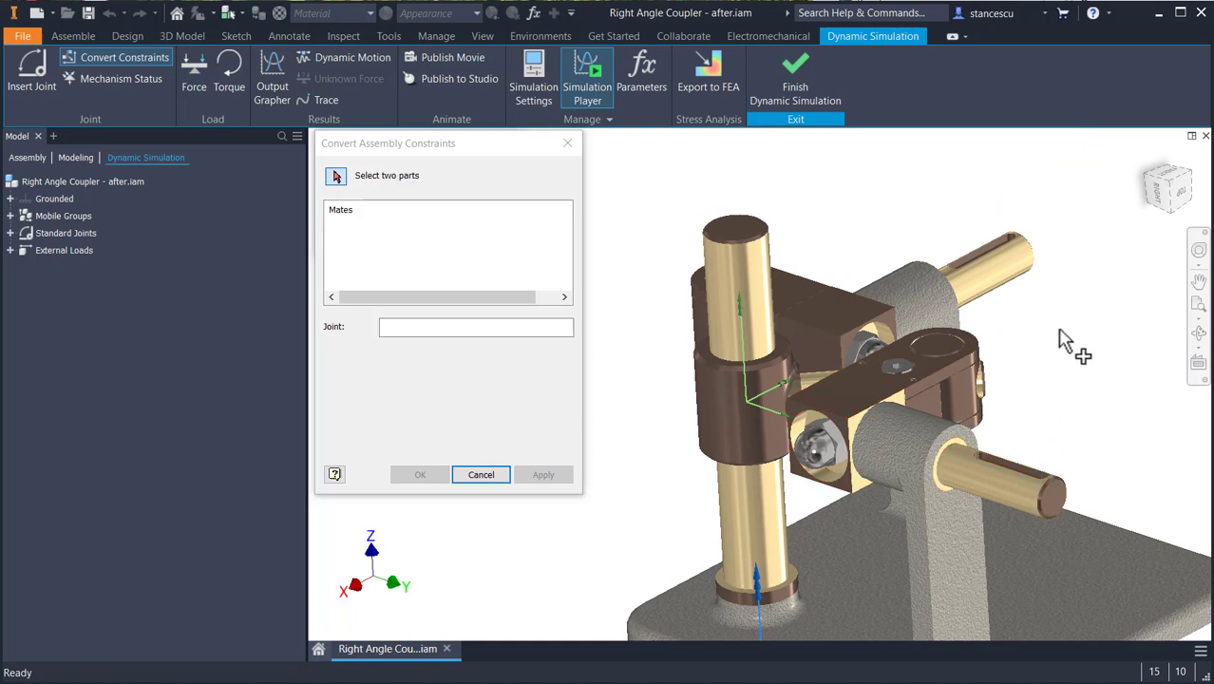
left_click(975, 480)
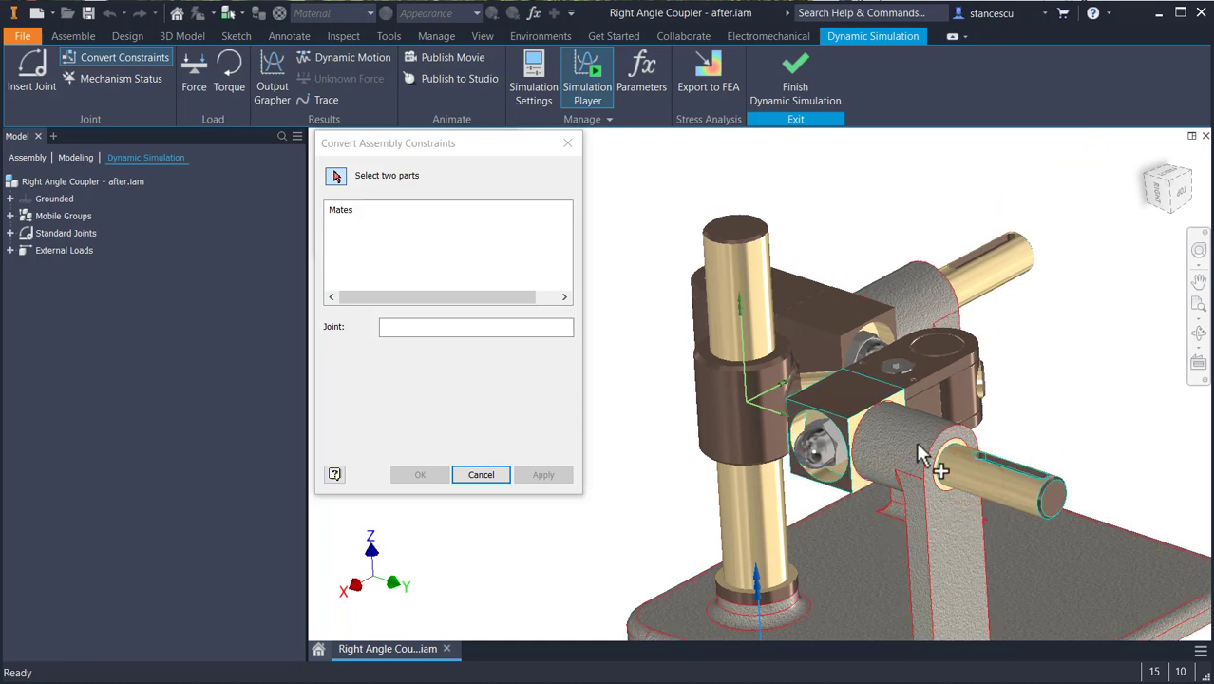
left_click(915, 448)
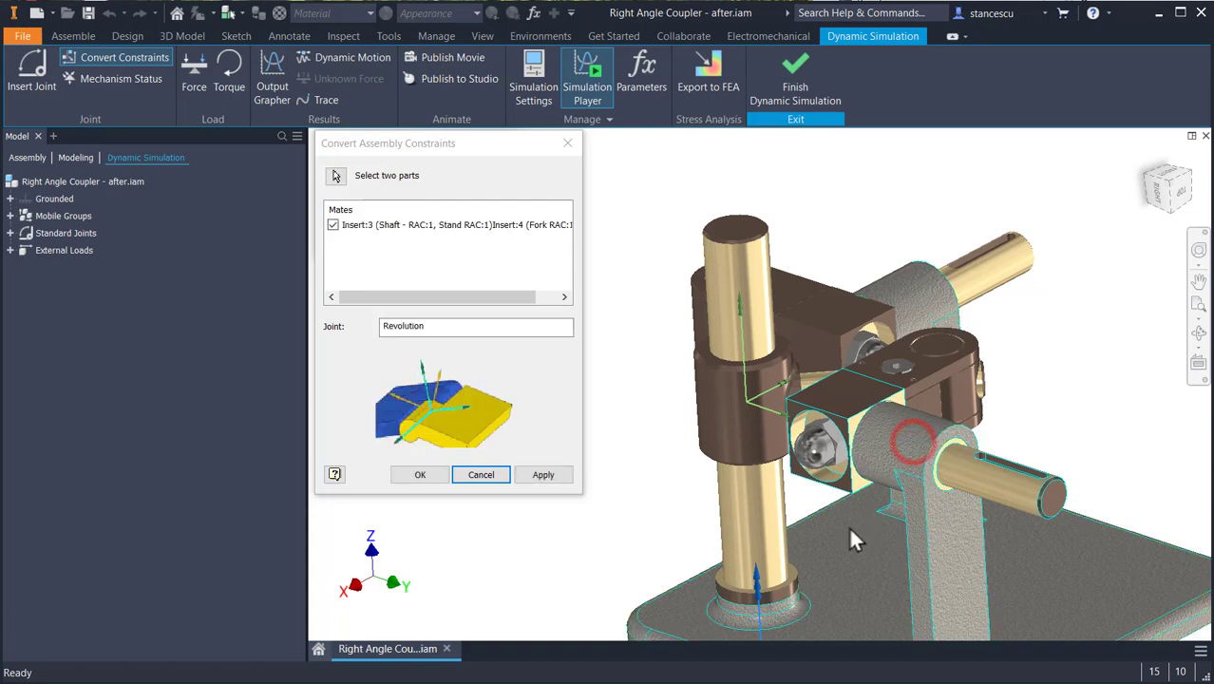
left_click(543, 474)
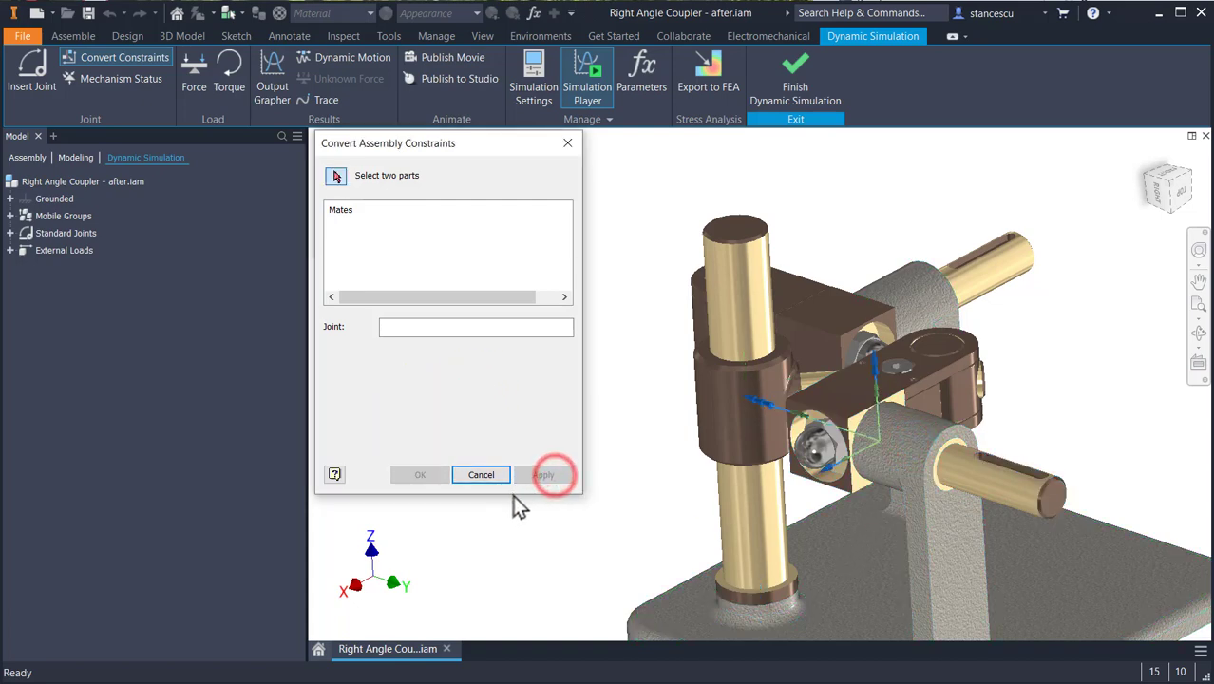
- Convert the constraints of Fork RAC:2 into Revolution joints, first with Shaft - RAC:2 and second with the pivot inside the fork
scroll(840, 428, "up", 3)
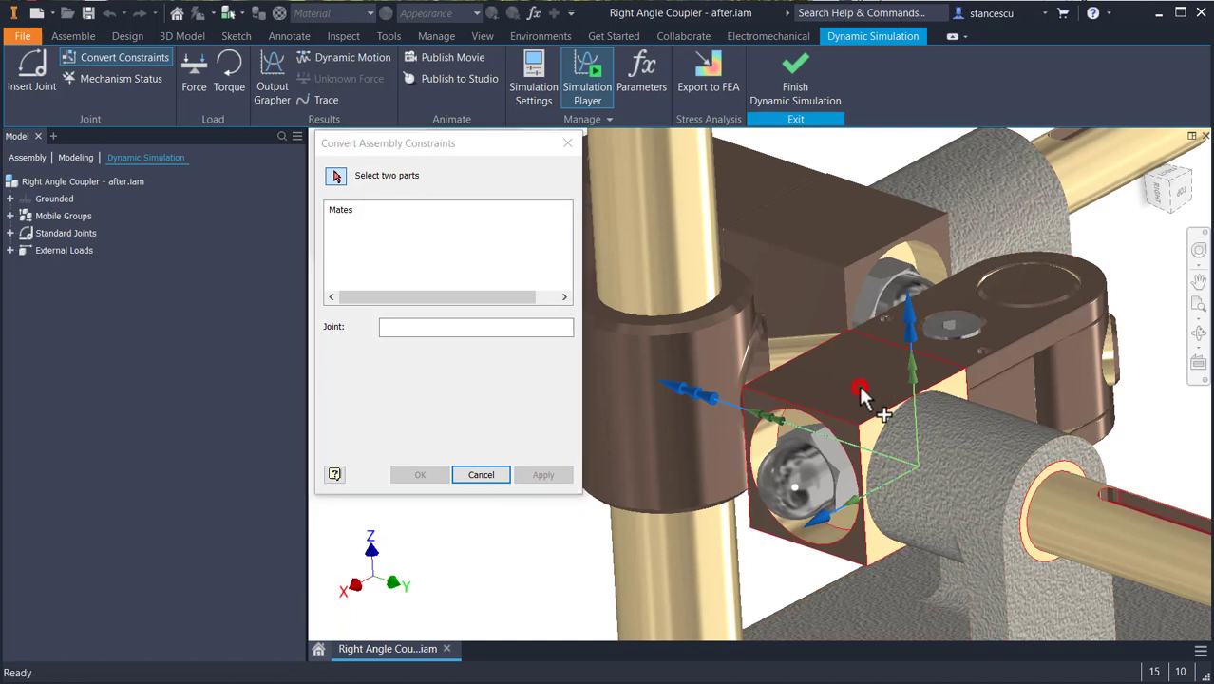
left_click(869, 399)
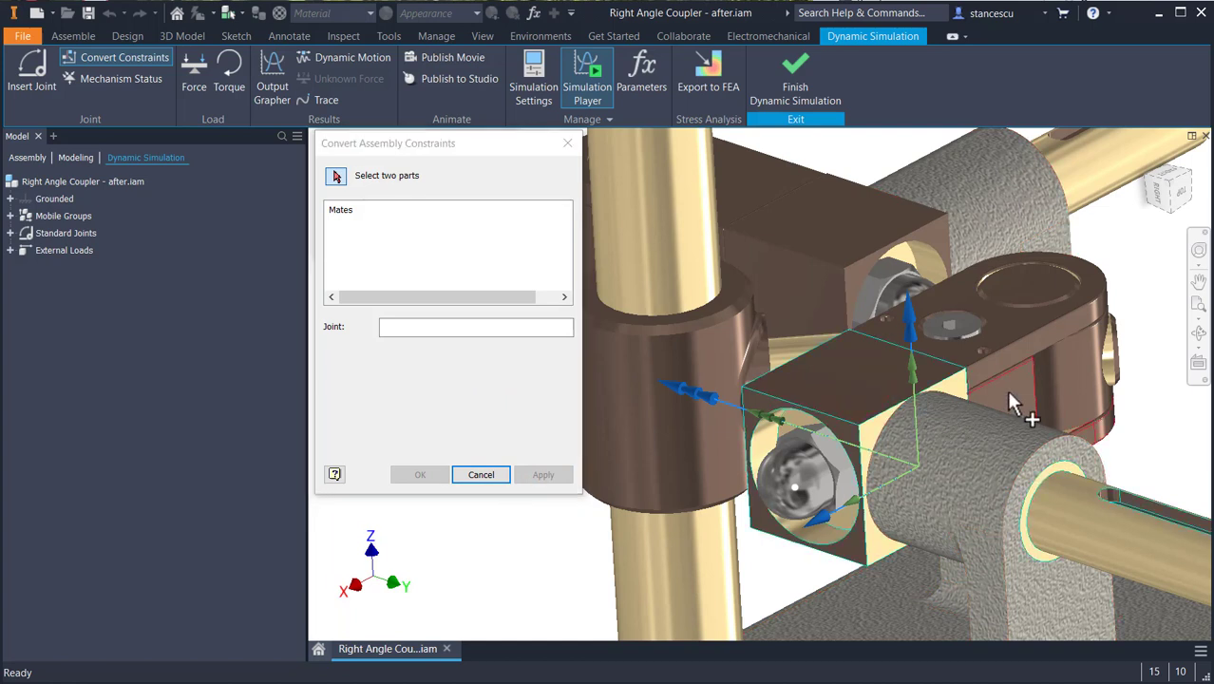
left_click(1014, 404)
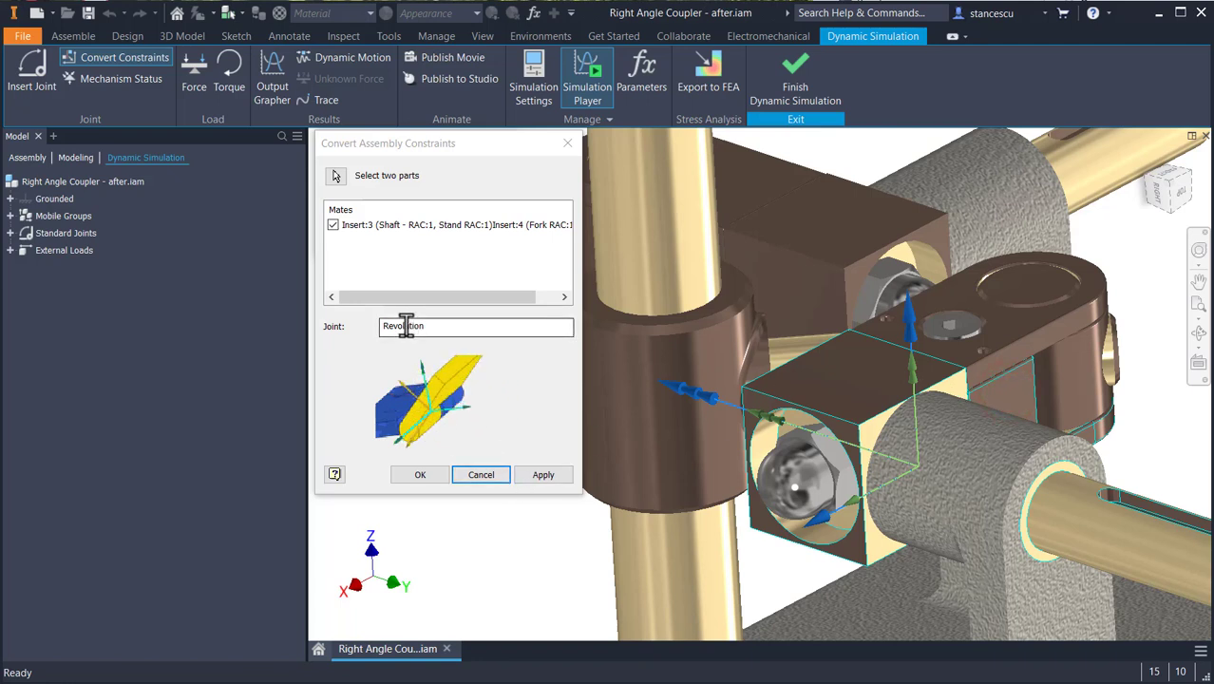
left_click(543, 474)
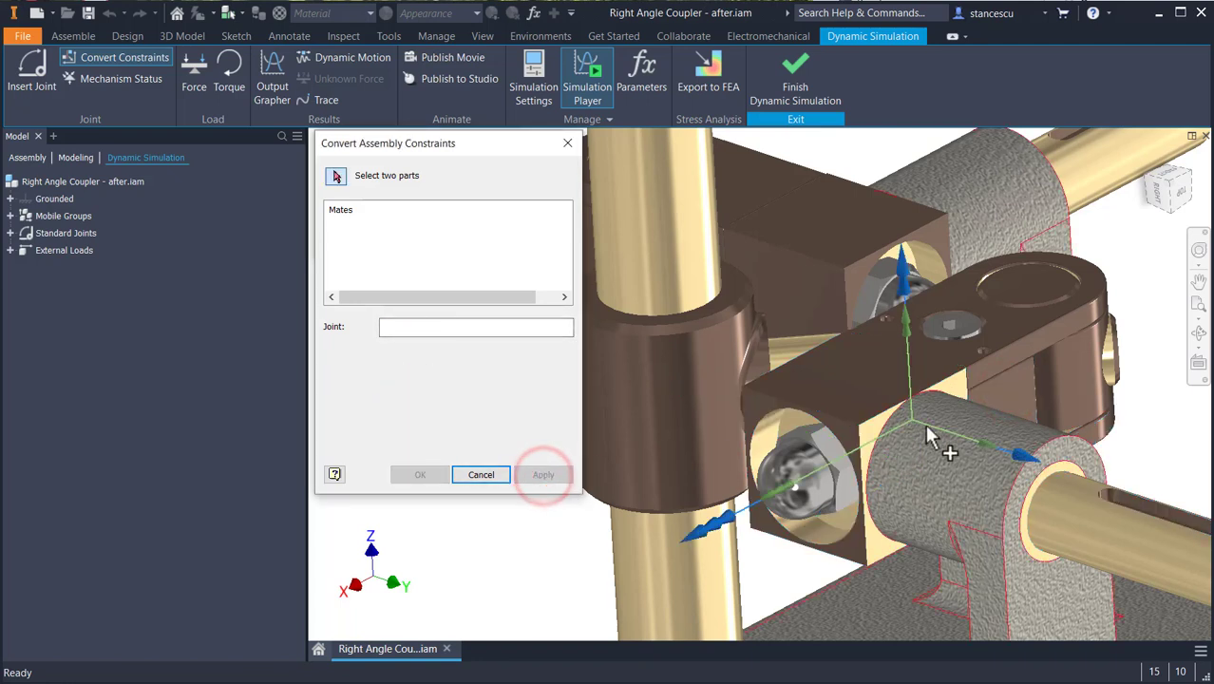
left_click(1042, 289)
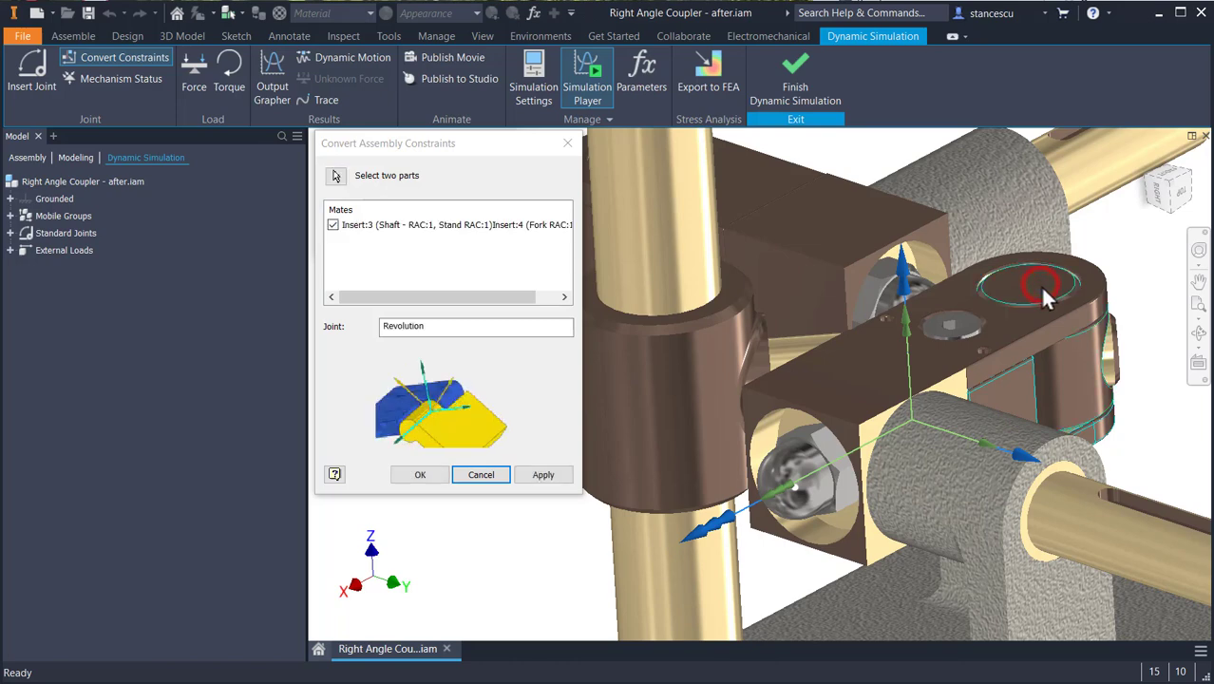
left_click(540, 475)
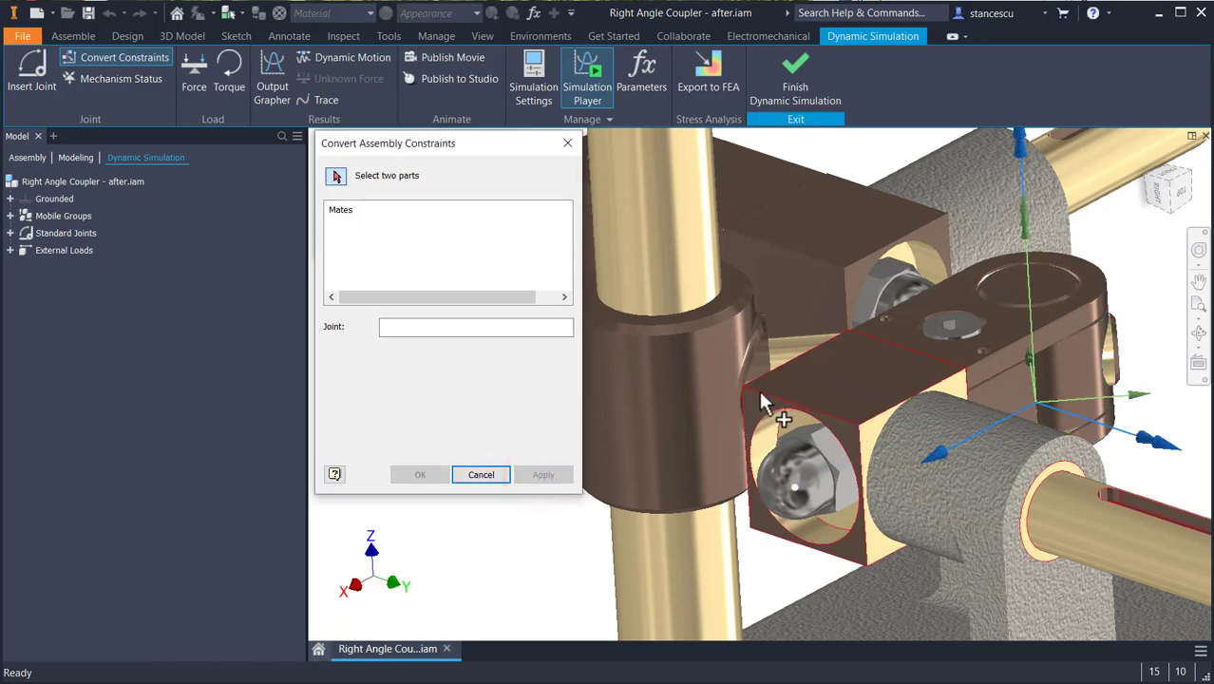
- Convert the constraints between Sleeve with Right Angle Shaft:1 and the second fork's pivot into a Cylindrical joint and finish converting constraints
middle_click_drag(777, 421, 861, 454, "shift")
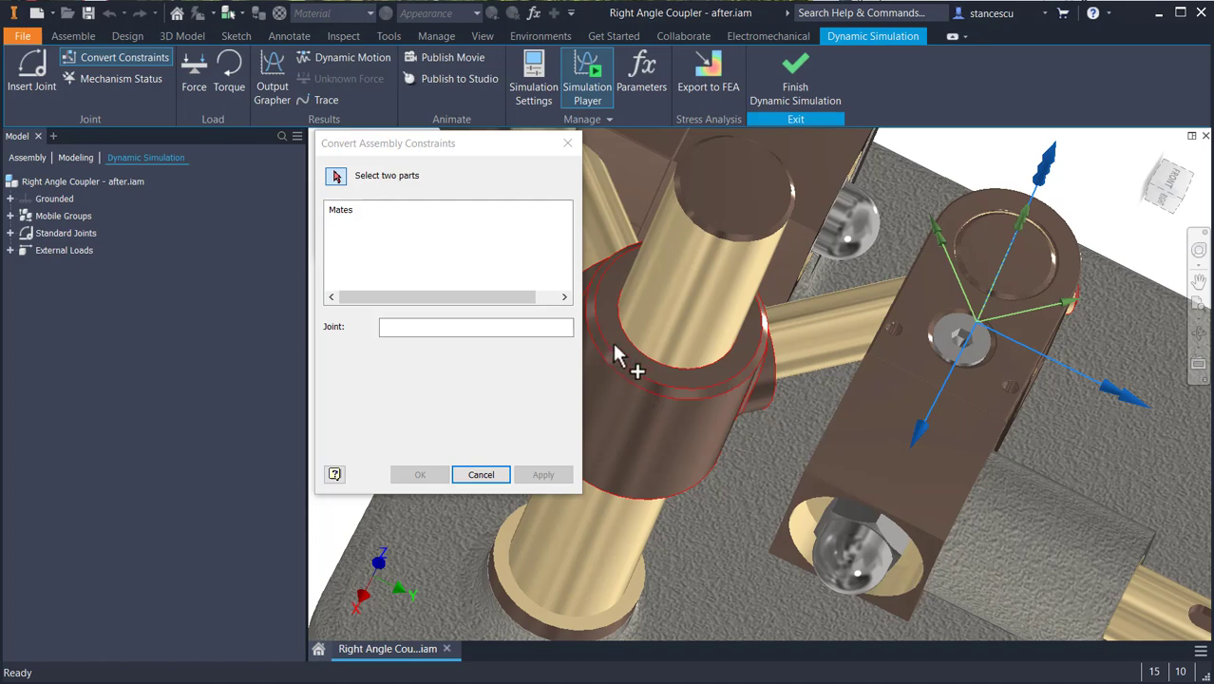
left_click(843, 333)
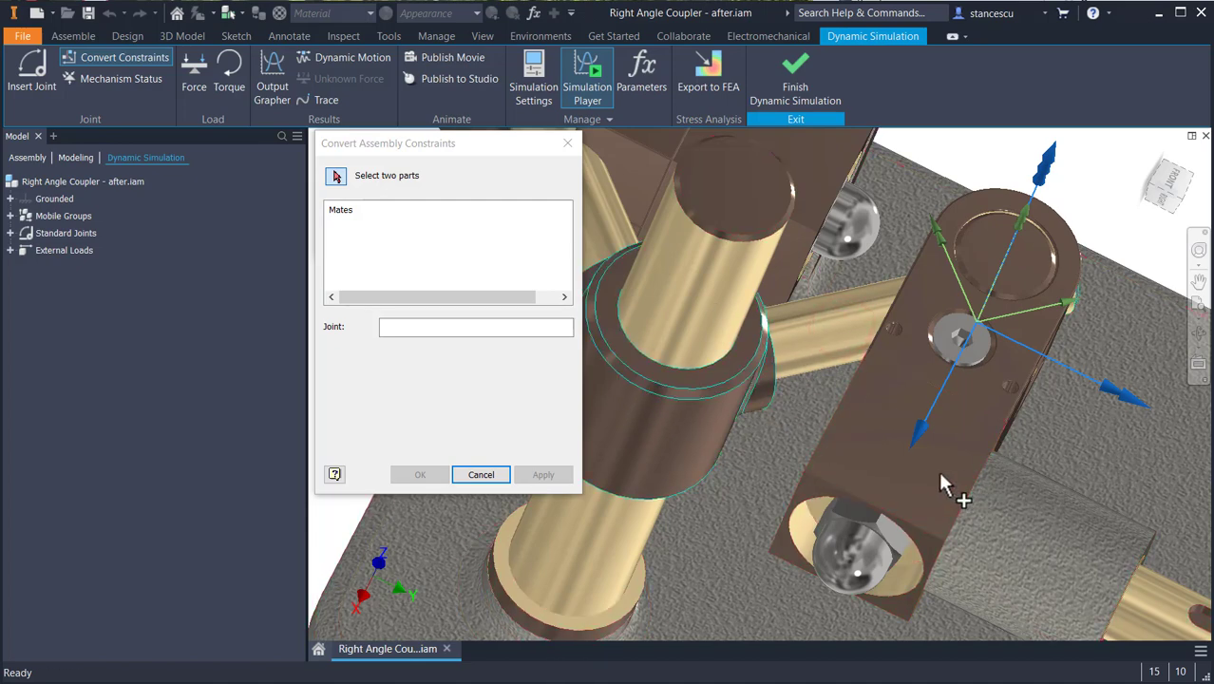
middle_click_drag(939, 471, 909, 478, "shift")
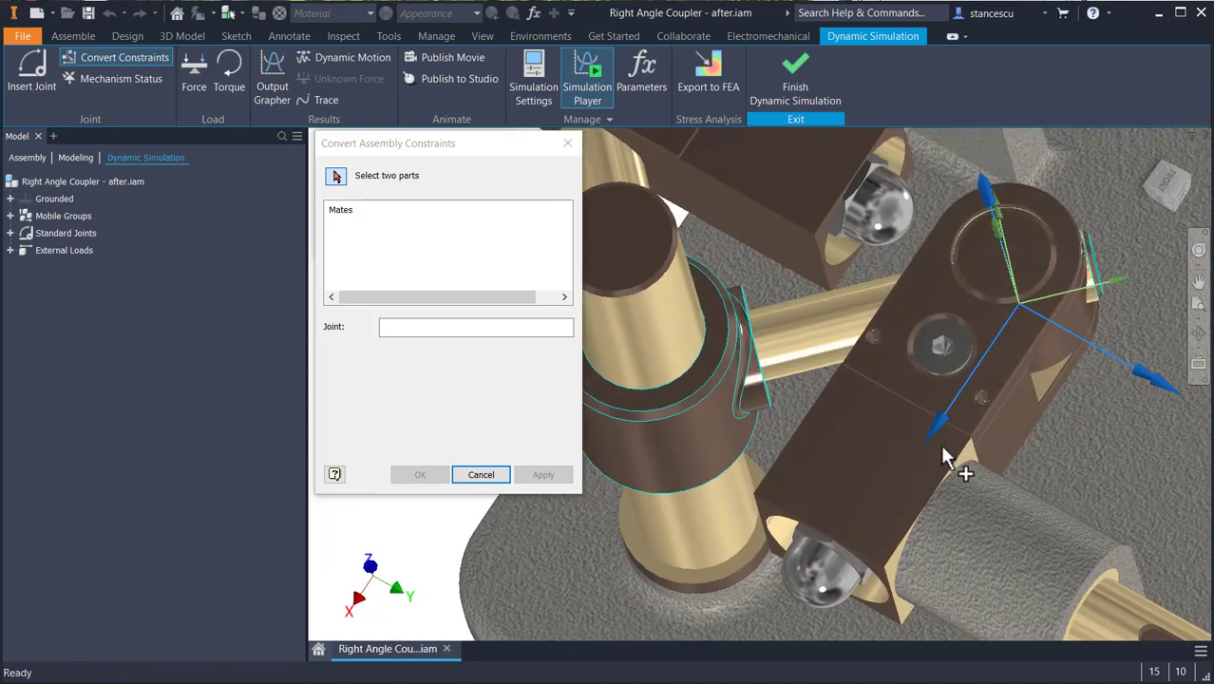
left_click(1020, 249)
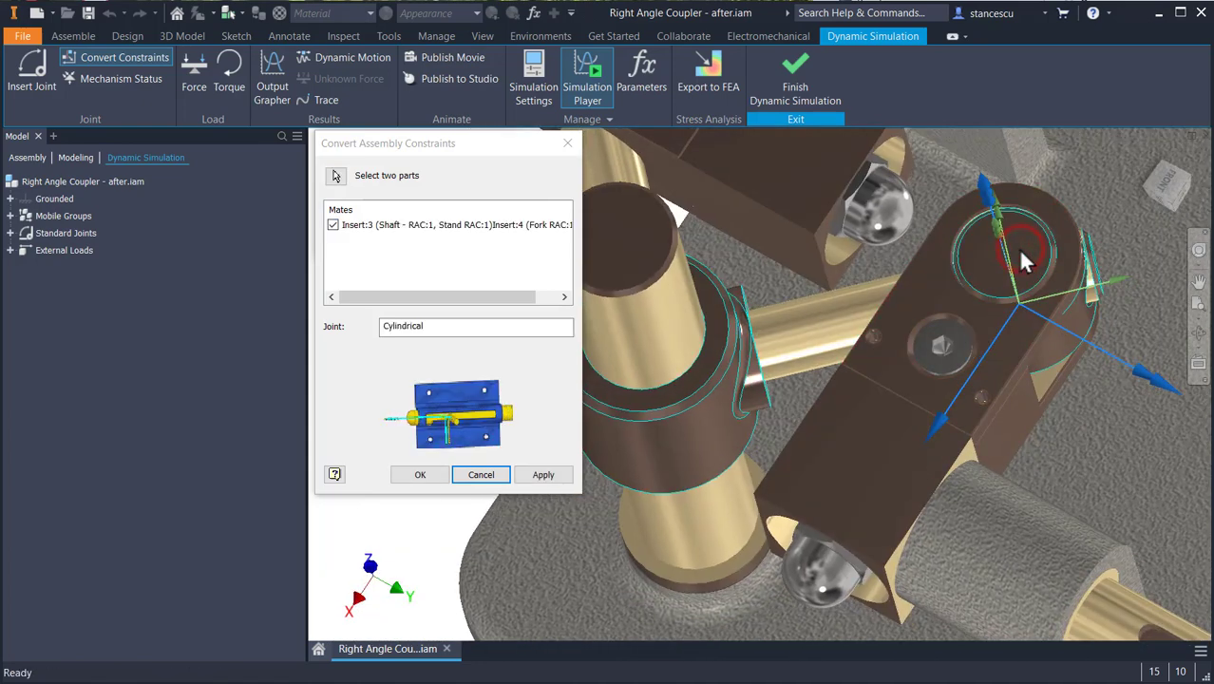
left_click(543, 474)
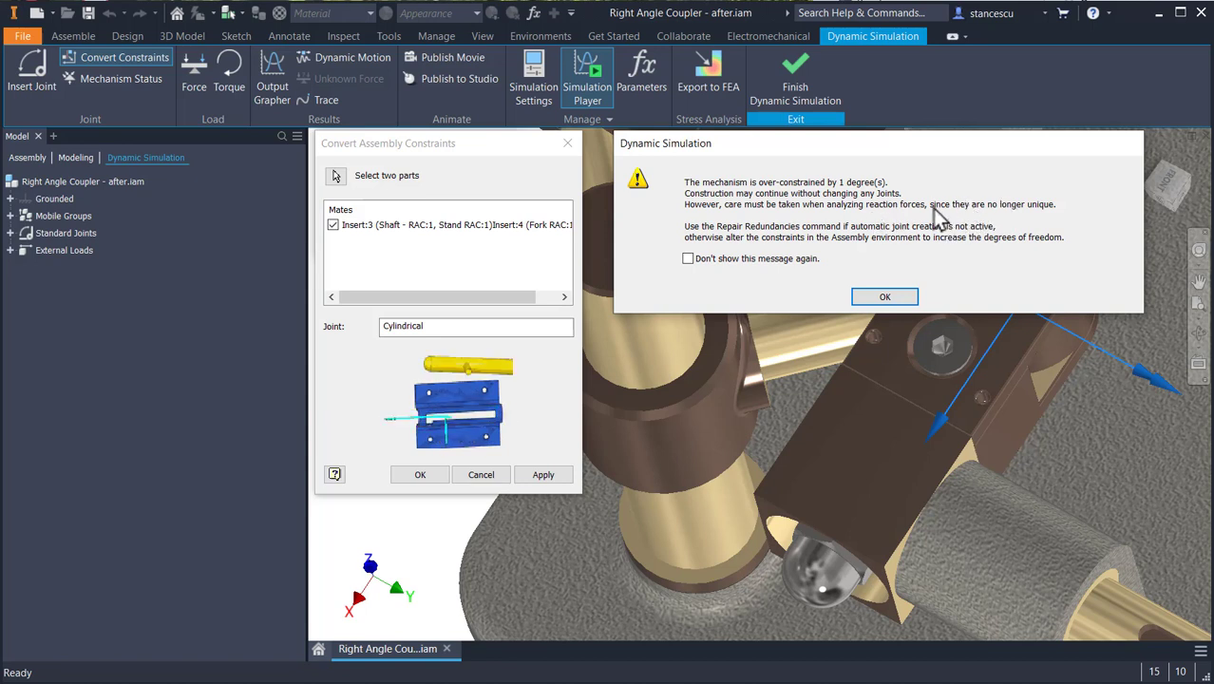
left_click(869, 302)
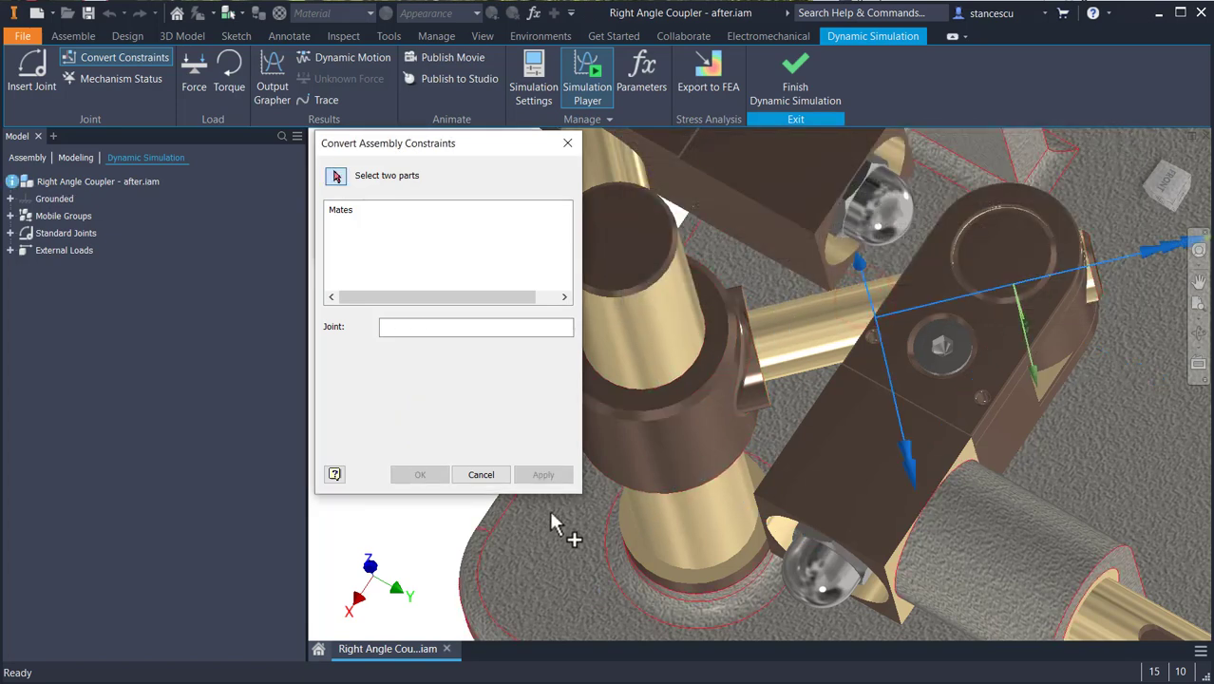
left_click(478, 475)
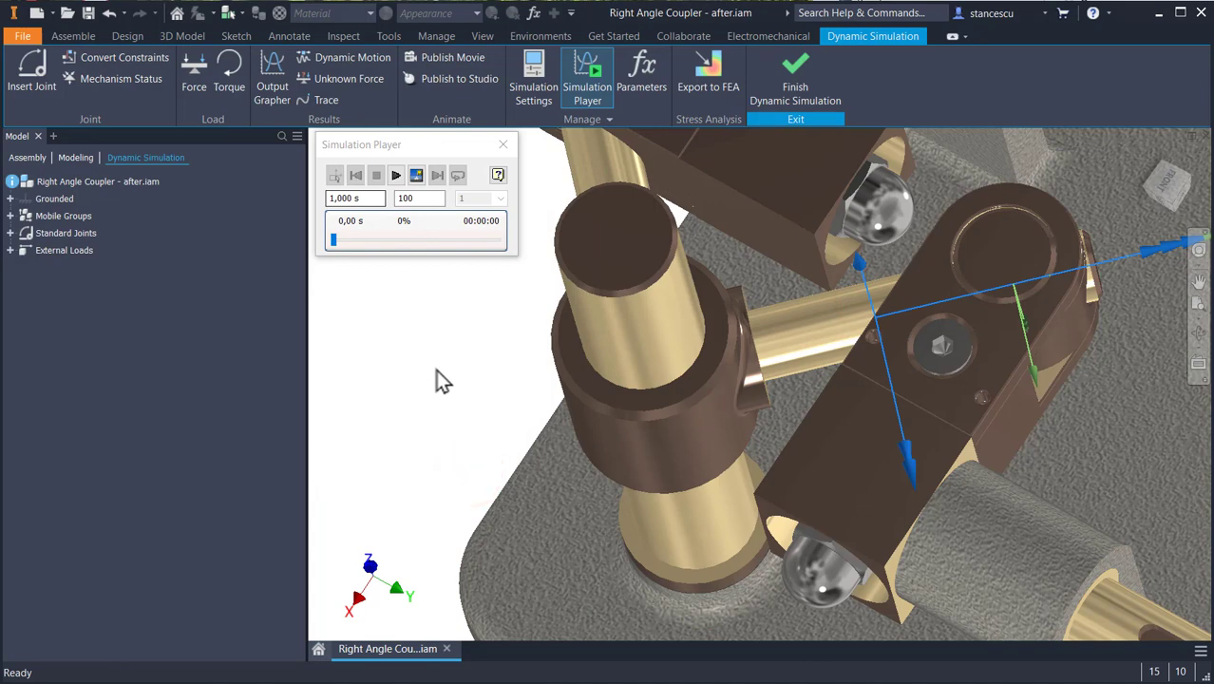
- Examine the mechanism's mobile groups and standard joints, including the flagged Revolution:3 joint, with the whole model in view
key("F6")
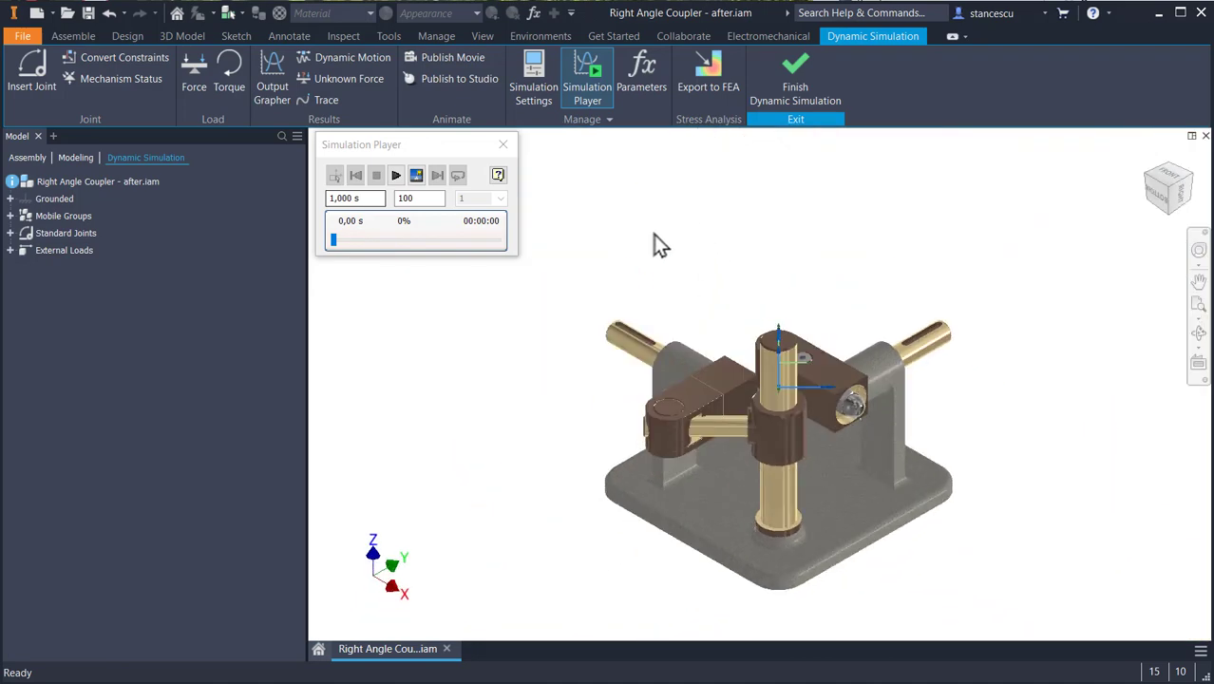
left_click(63, 181)
left_click(669, 201)
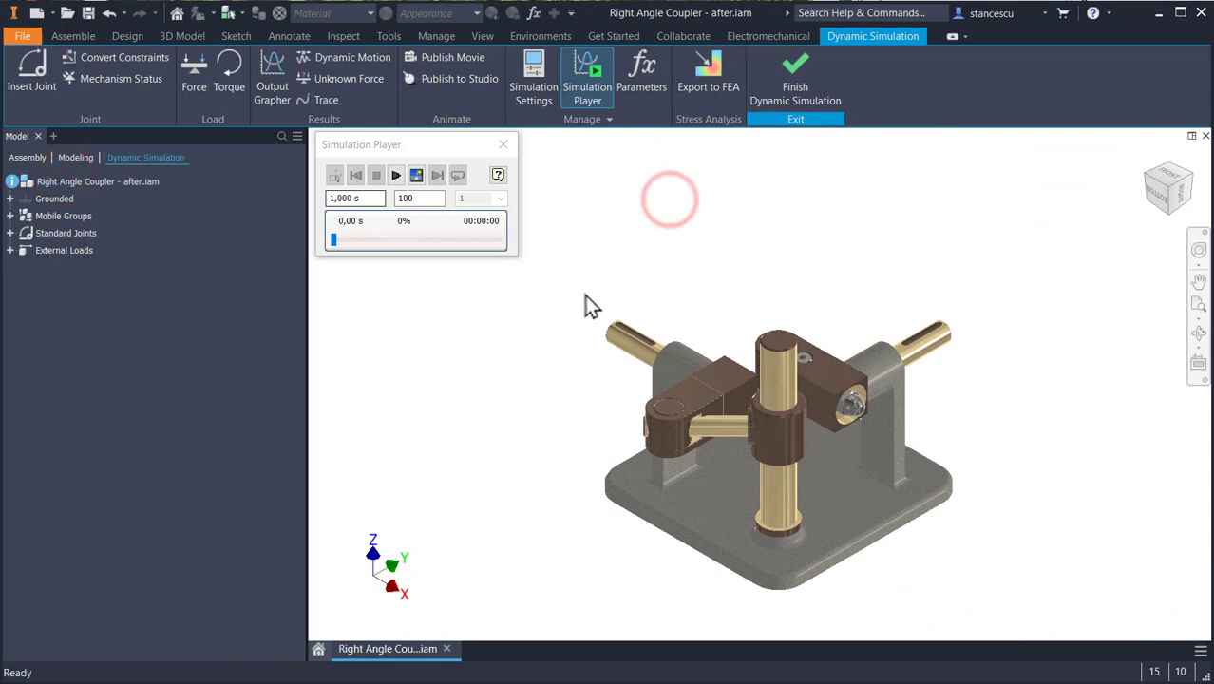
scroll(579, 324, "up", 2)
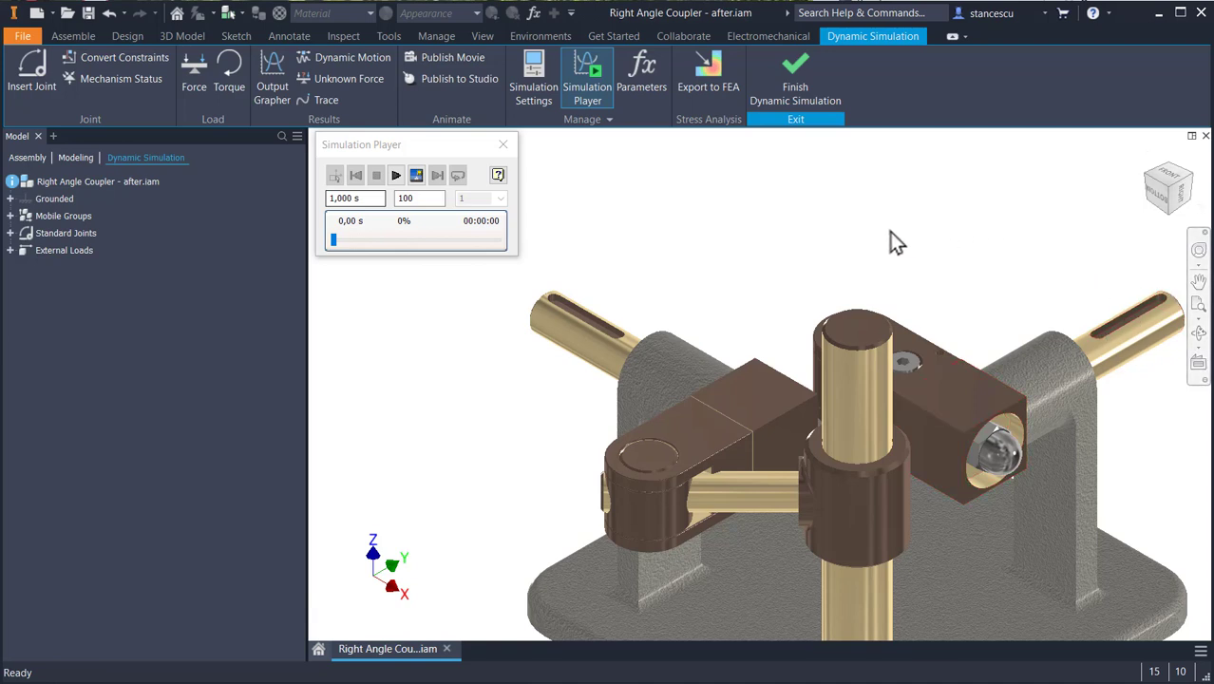
middle_click_drag(779, 278, 726, 162)
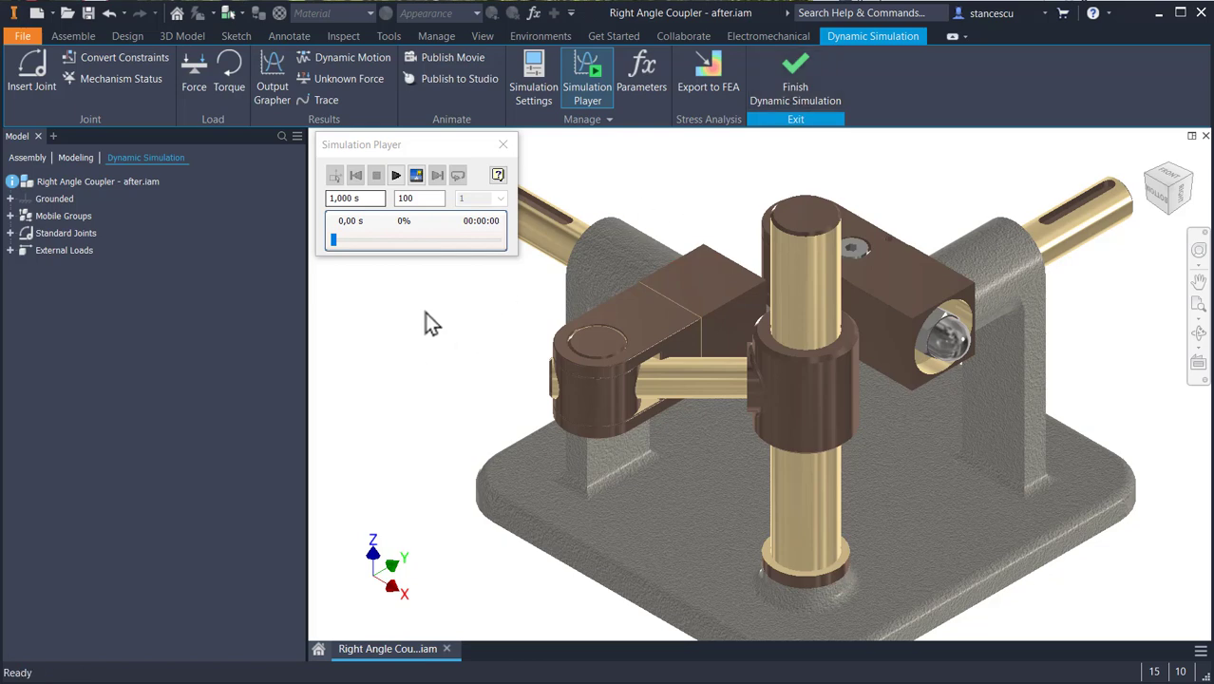
left_click(10, 216)
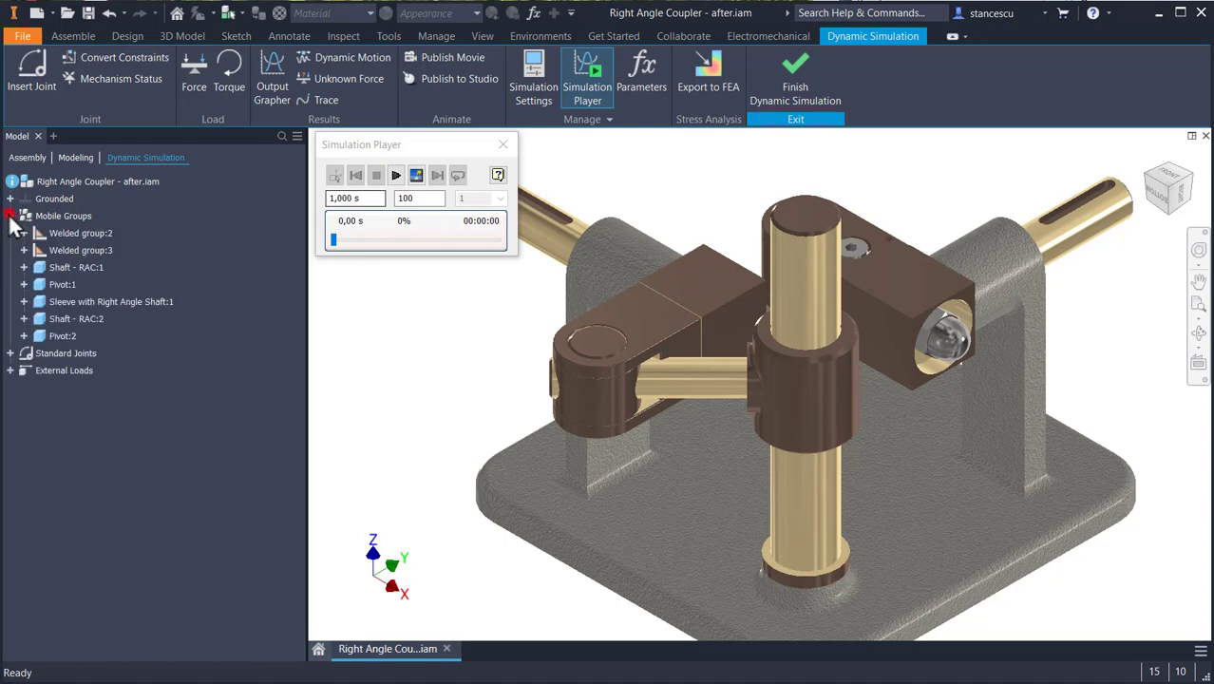
left_click(10, 353)
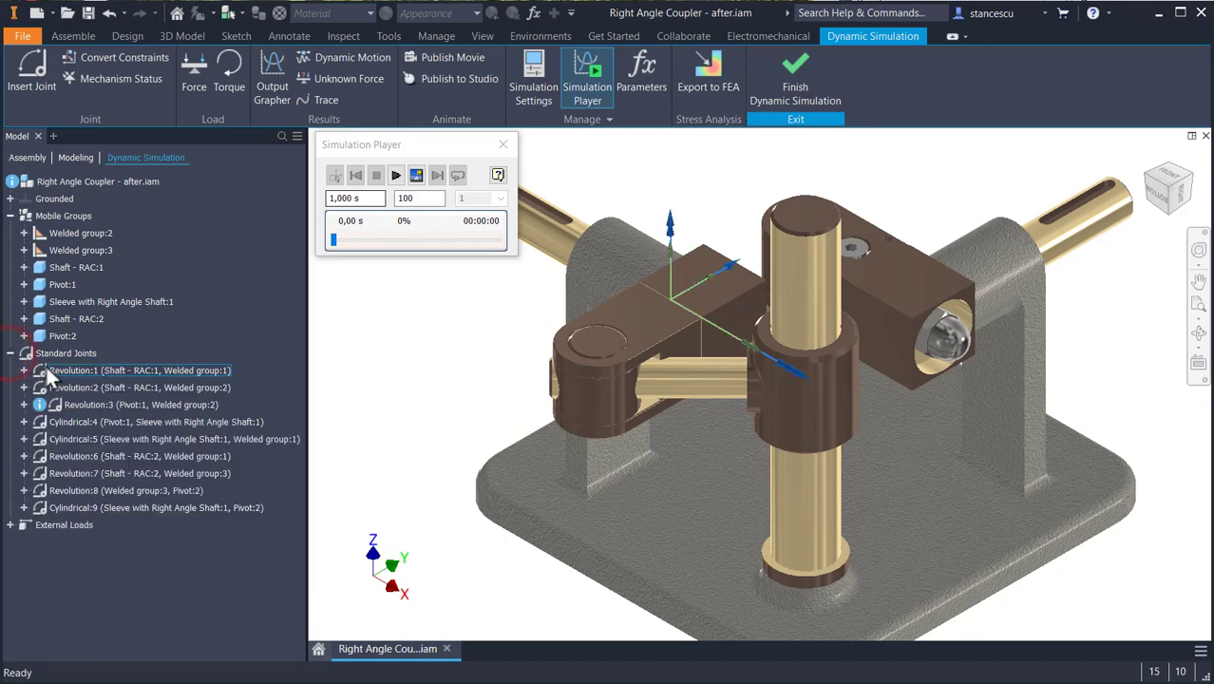
left_click(106, 401)
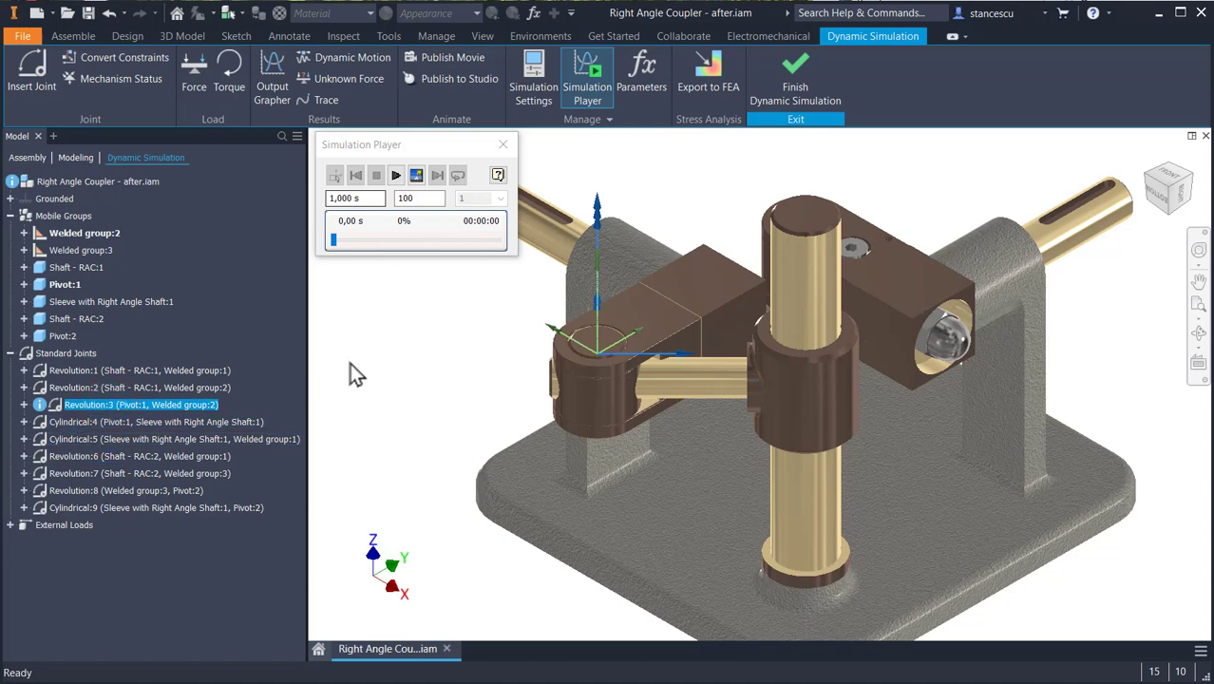
- Check the mechanism status and redundancies, highlighting the components of both closed kinematic chains
left_click(125, 82)
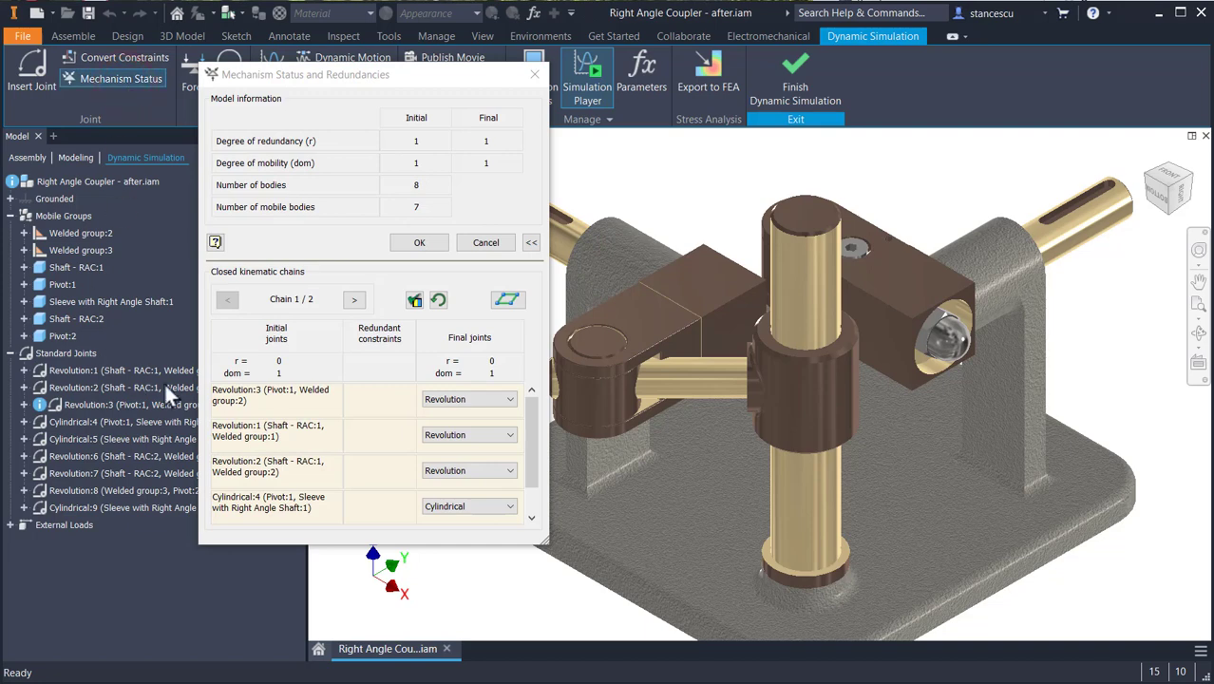
mouse_move(532, 456)
left_mouse_down()
mouse_move(535, 503)
mouse_move(525, 408)
mouse_move(511, 453)
left_mouse_up()
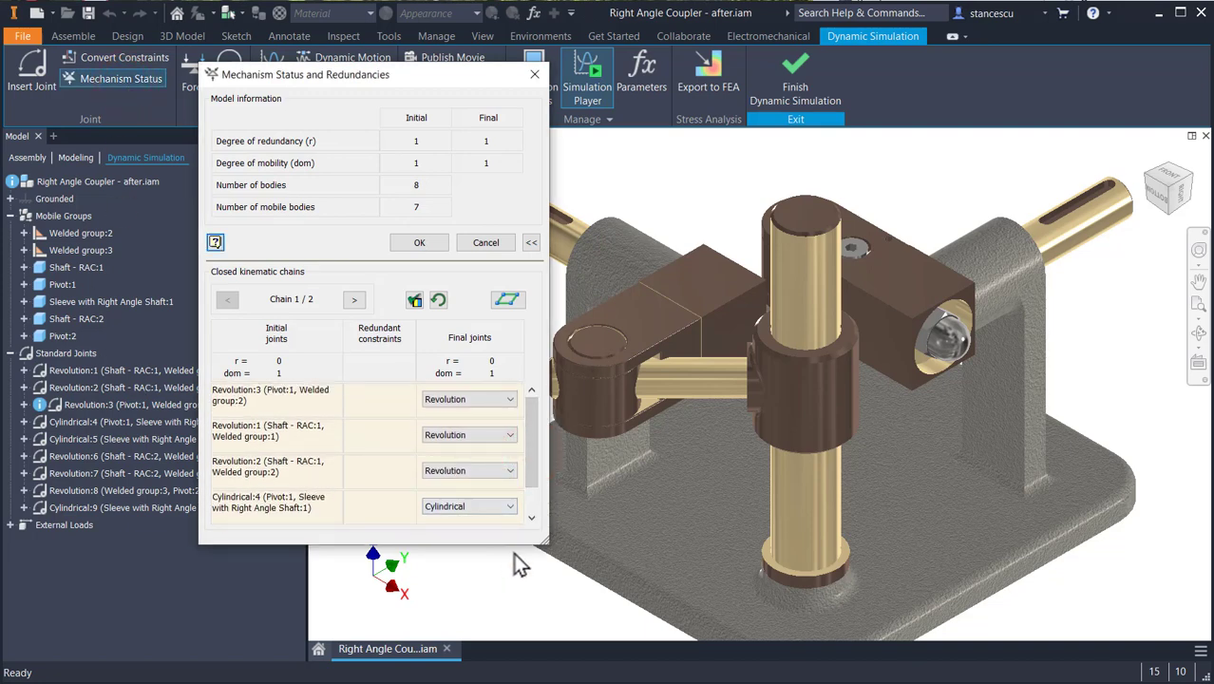
left_click_drag(514, 543, 513, 598)
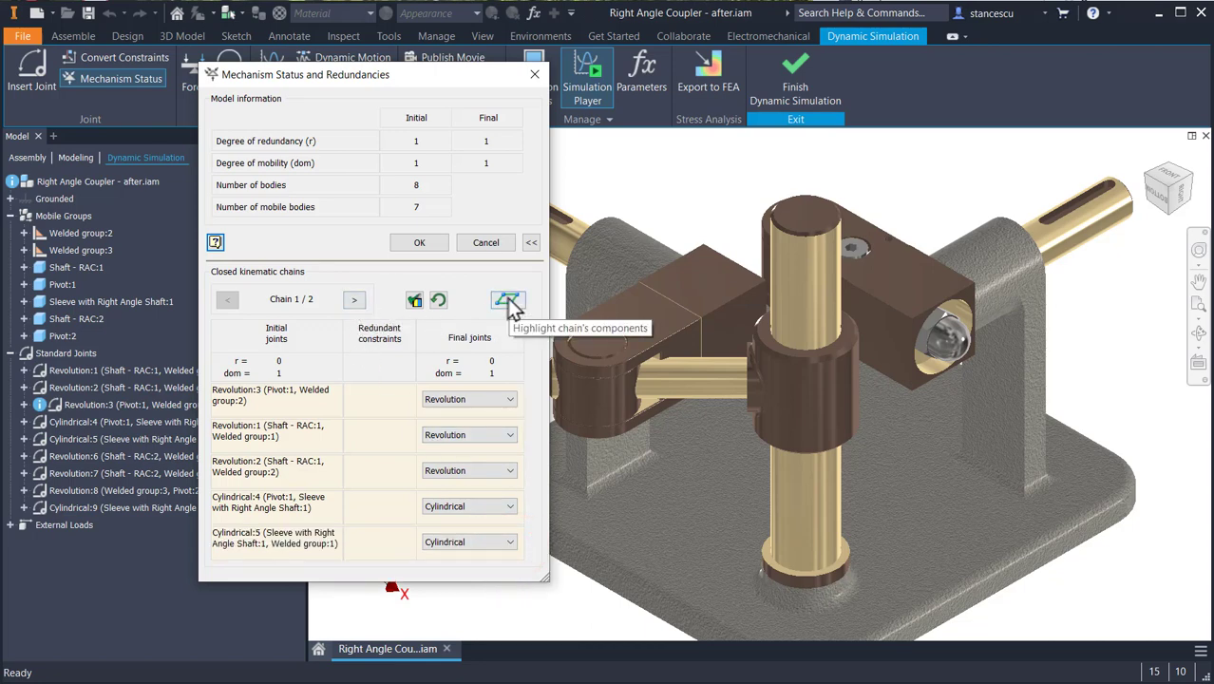
middle_click_drag(791, 445, 857, 445)
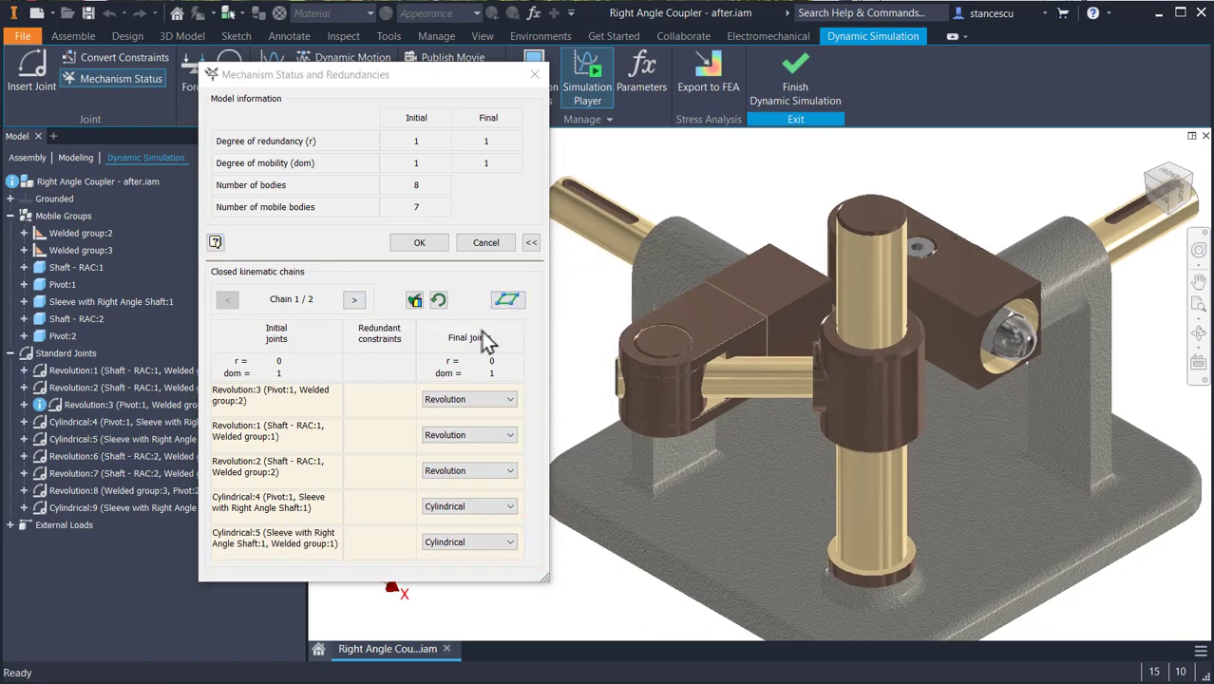
left_click(506, 302)
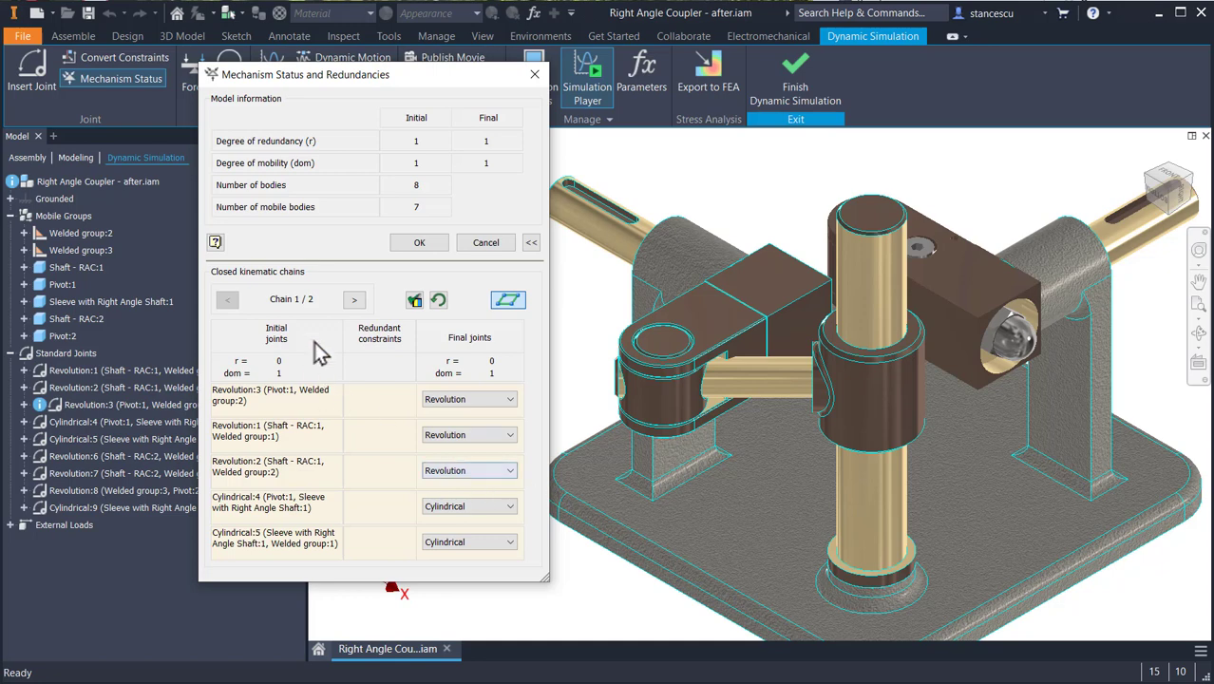
left_click(353, 302)
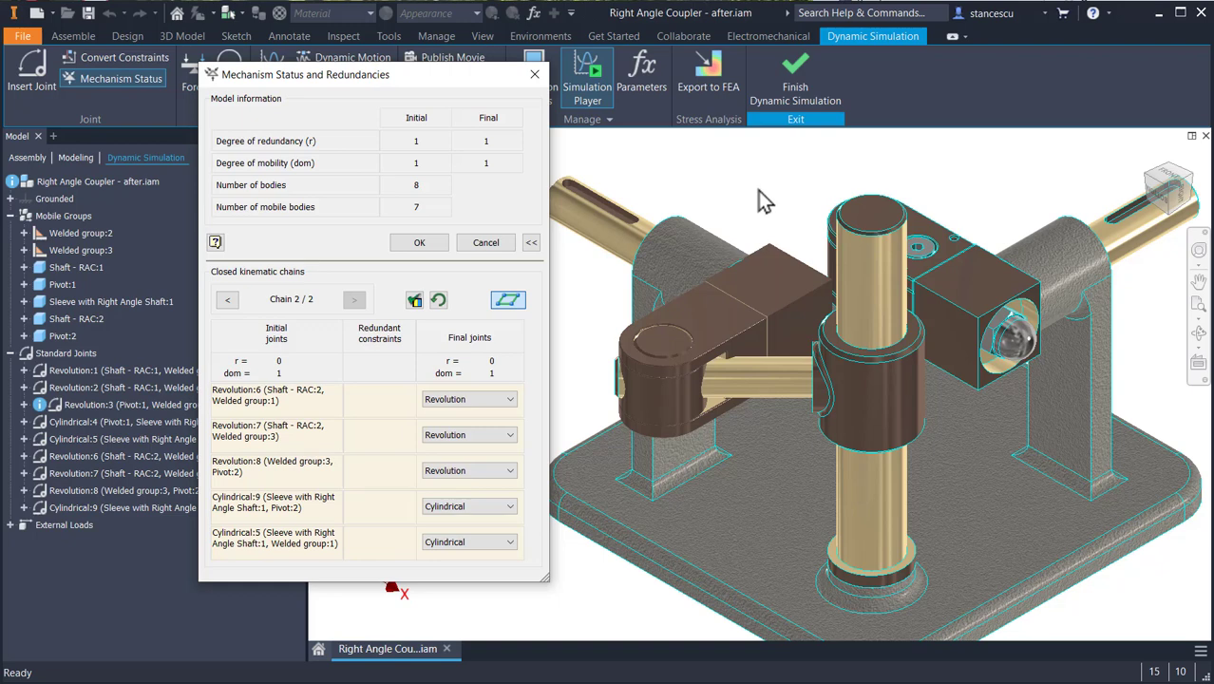
left_click(485, 244)
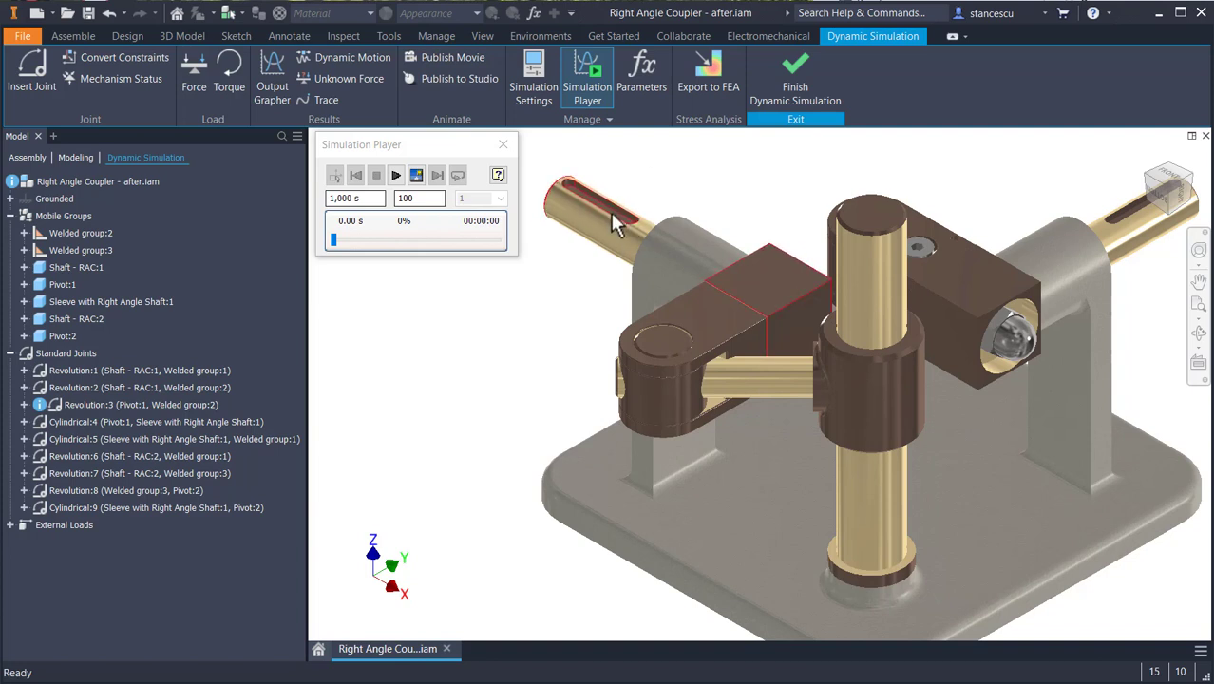
- Enable imposed motion on dof 1 (R) of the Revolution:1 joint between Shaft - RAC:1 and Welded group:1
left_click(81, 369)
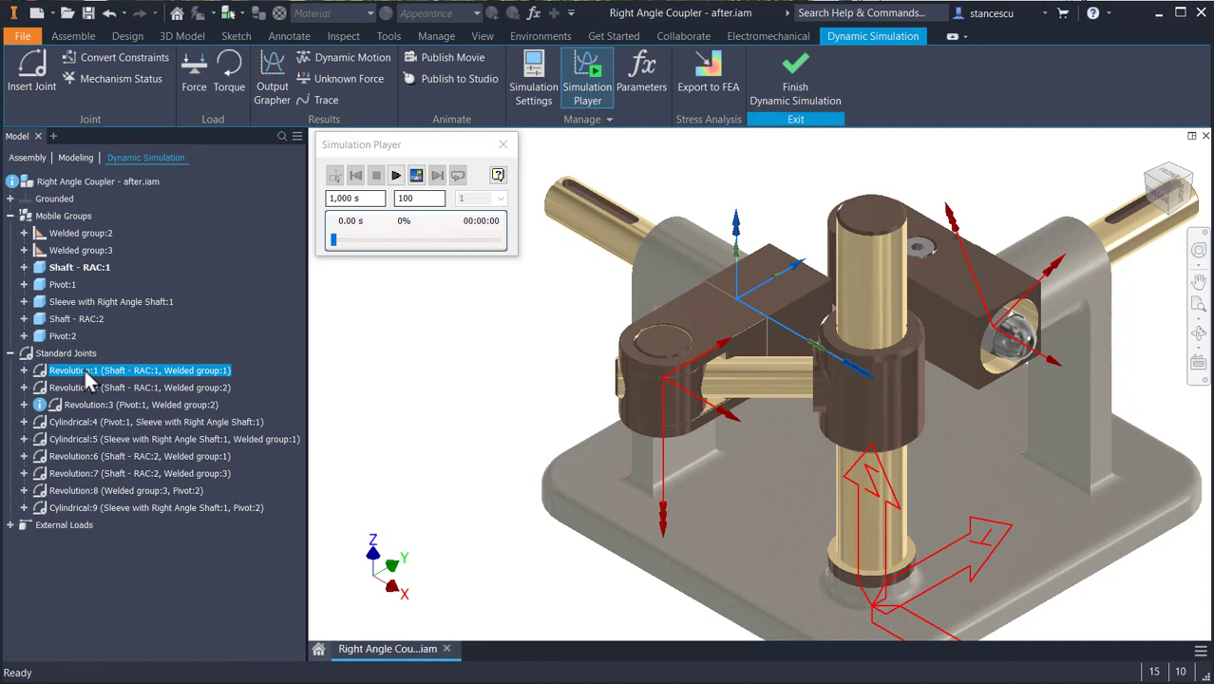
right_click(83, 369)
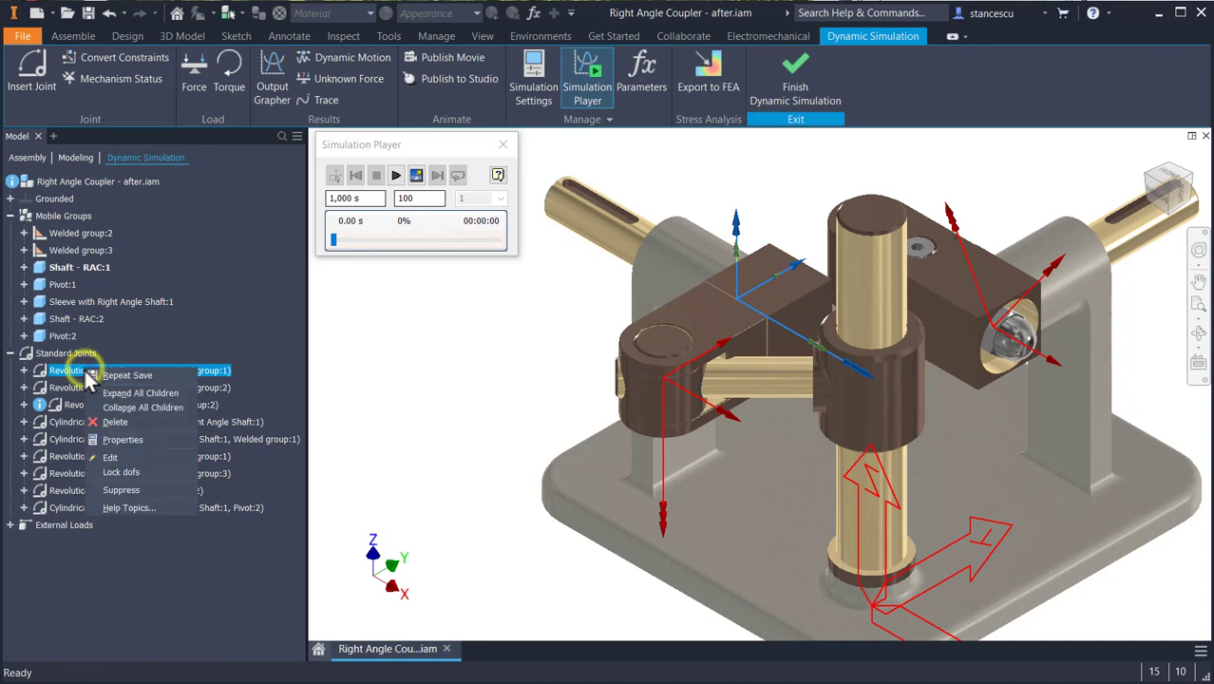
left_click(123, 439)
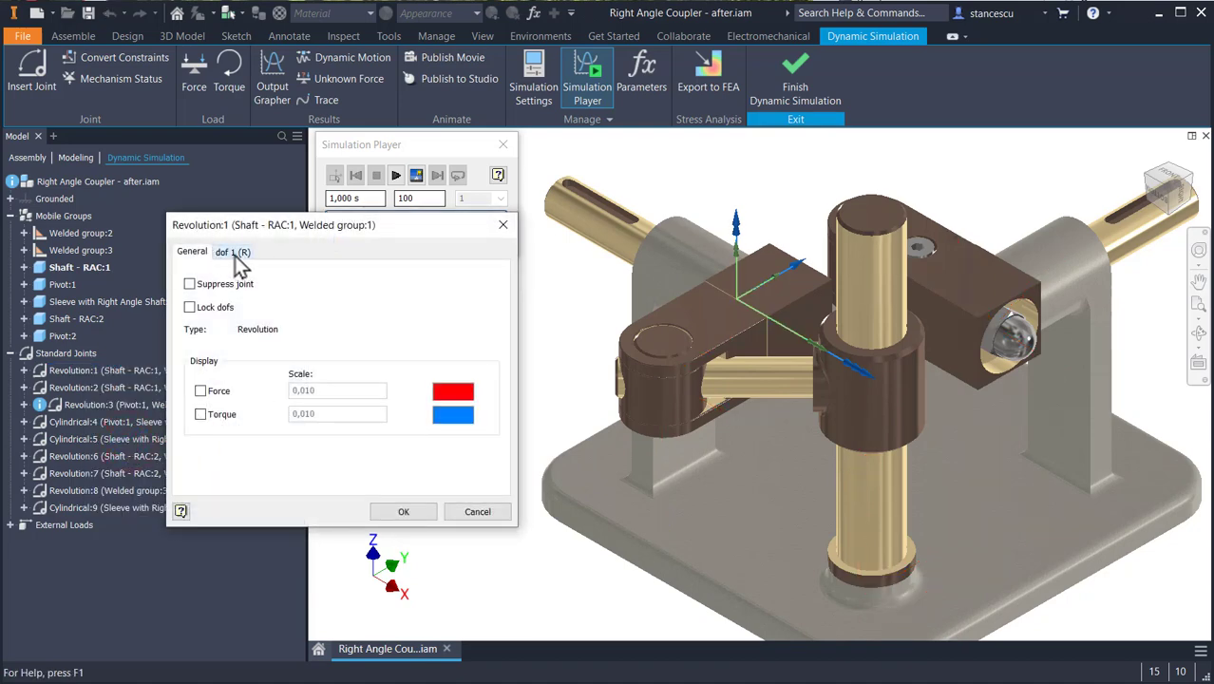
left_click(235, 255)
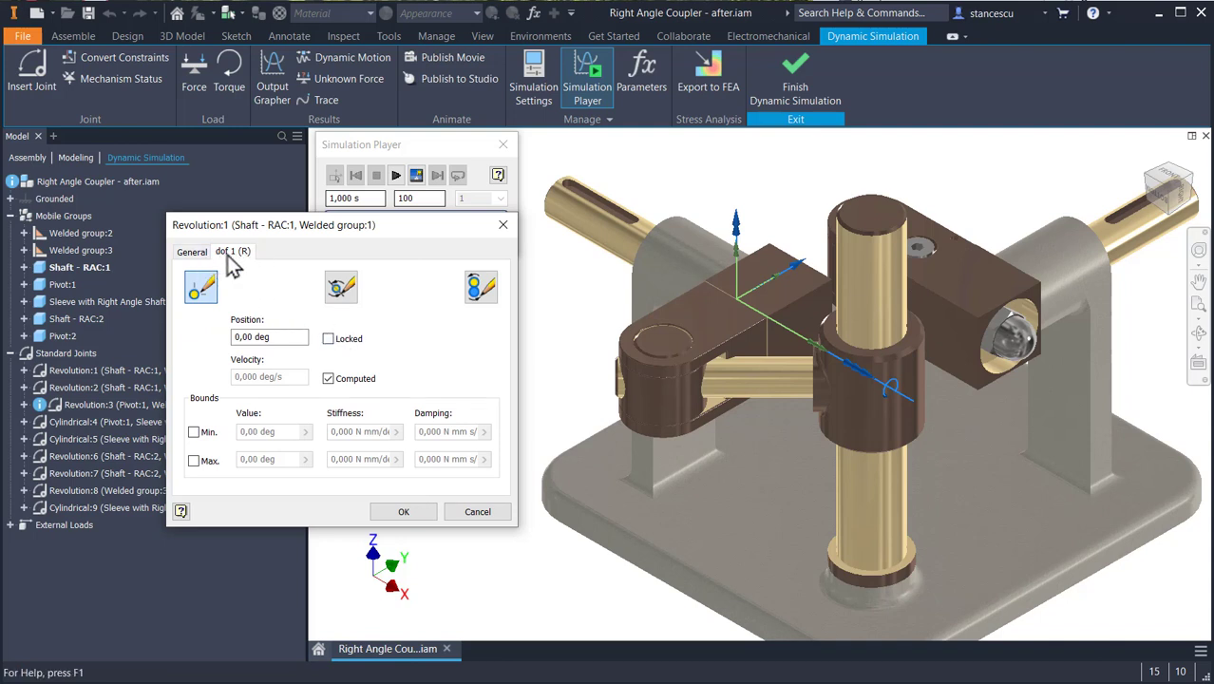
left_click(480, 289)
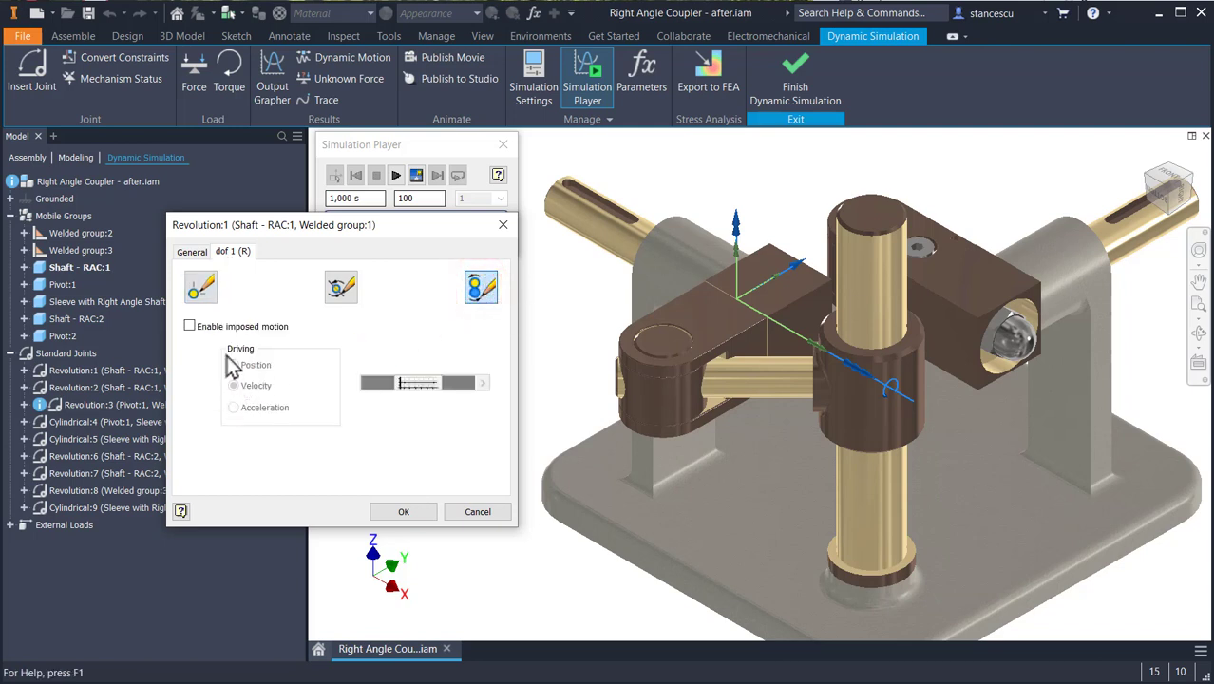
left_click(190, 326)
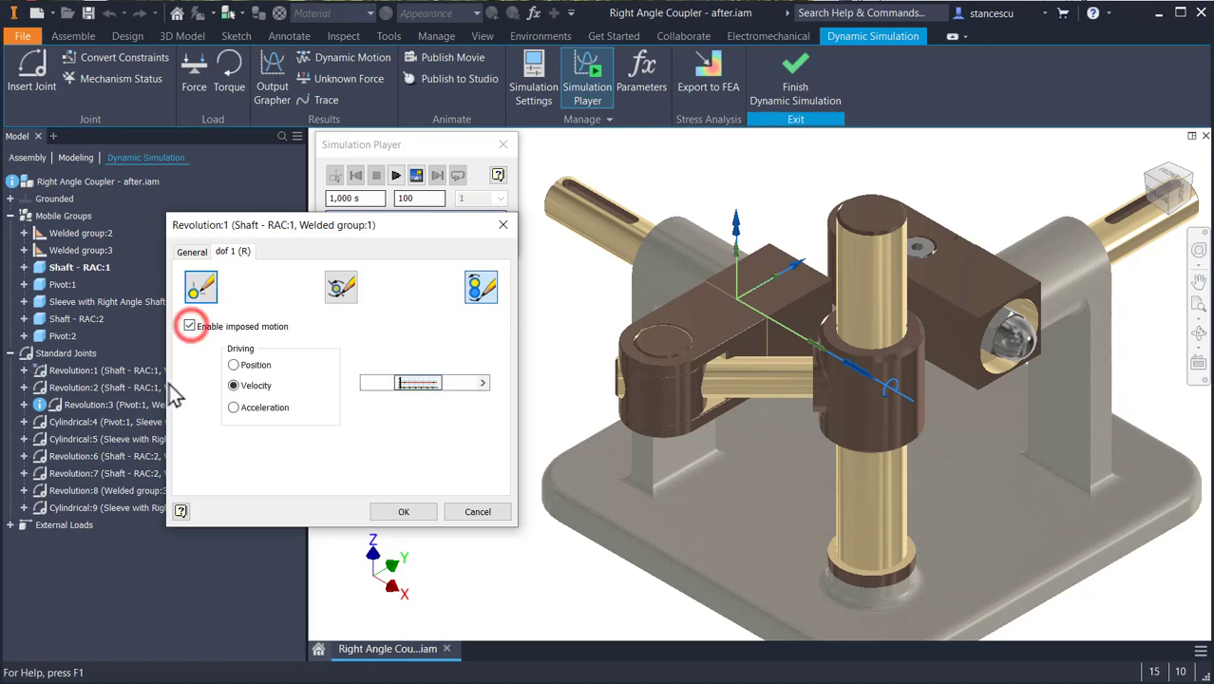
- Define the imposed velocity as a linear ramp with its ending point at 0.25 s and 50 rpm
left_click(414, 382)
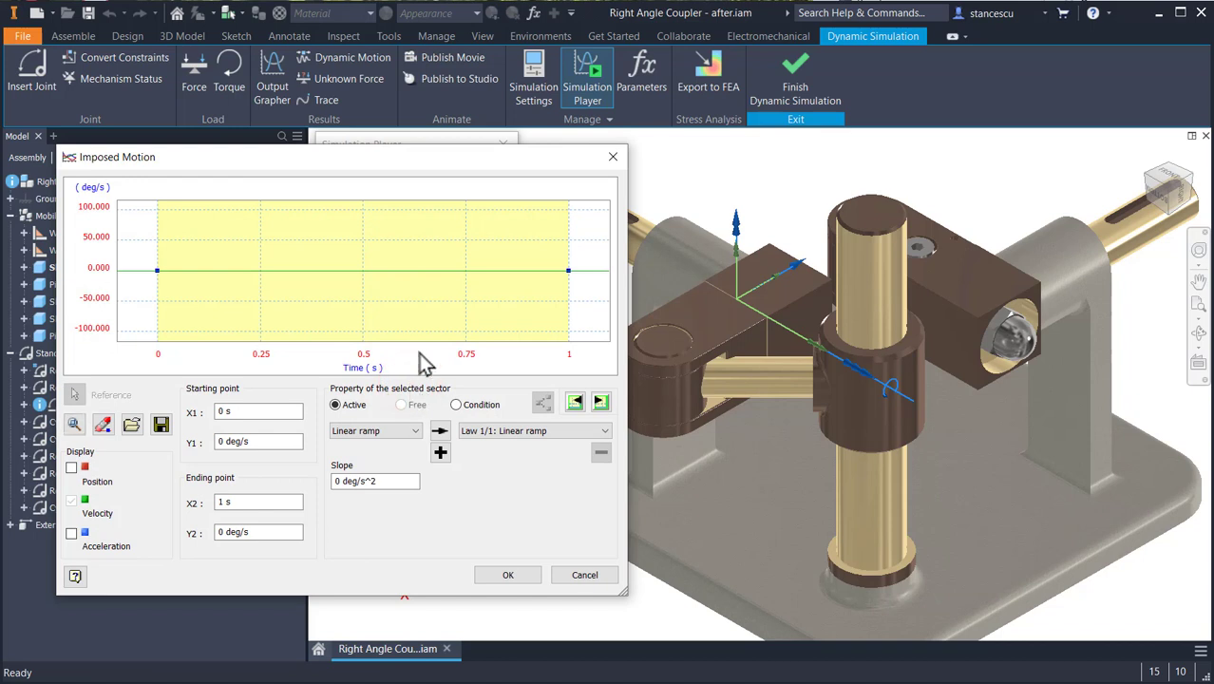
left_click(252, 497)
key("shift+Home")
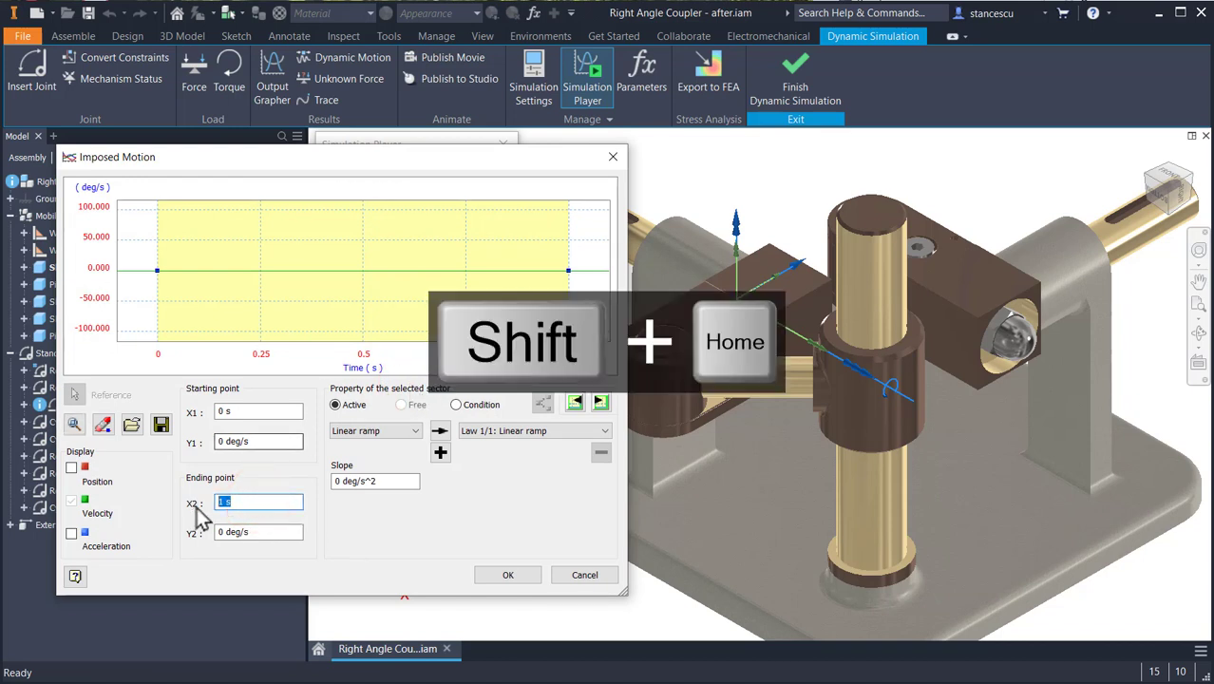
left_click(261, 532)
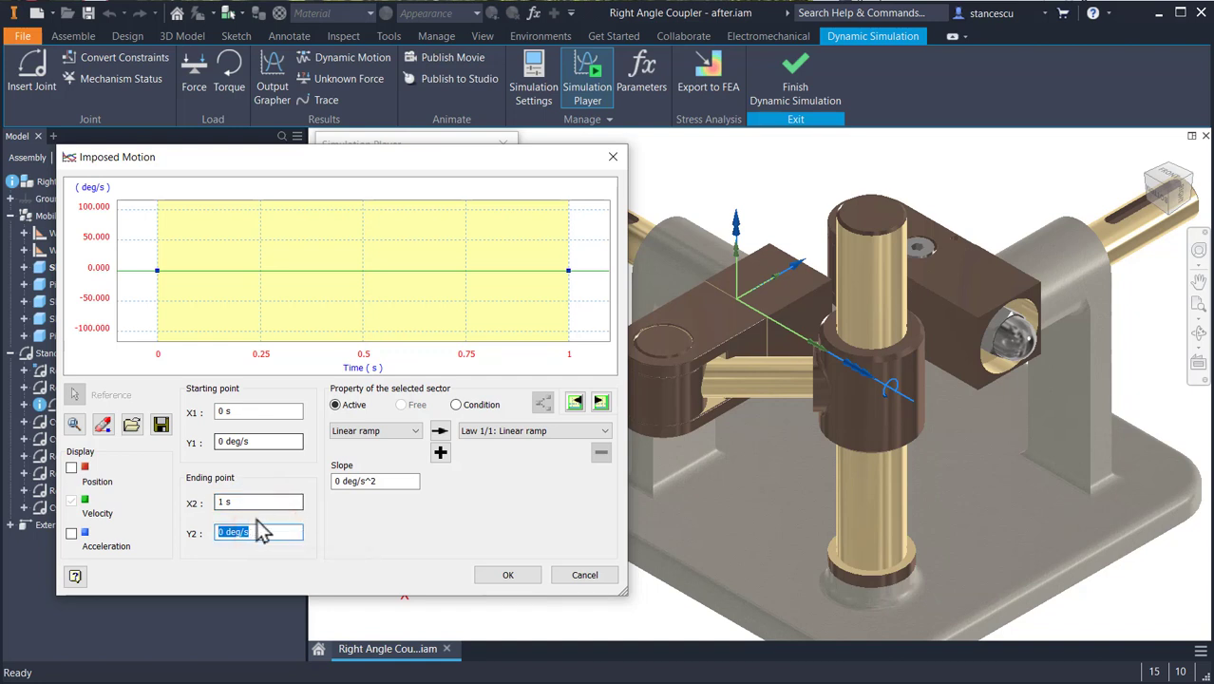
left_click(253, 501)
key("shift+Home")
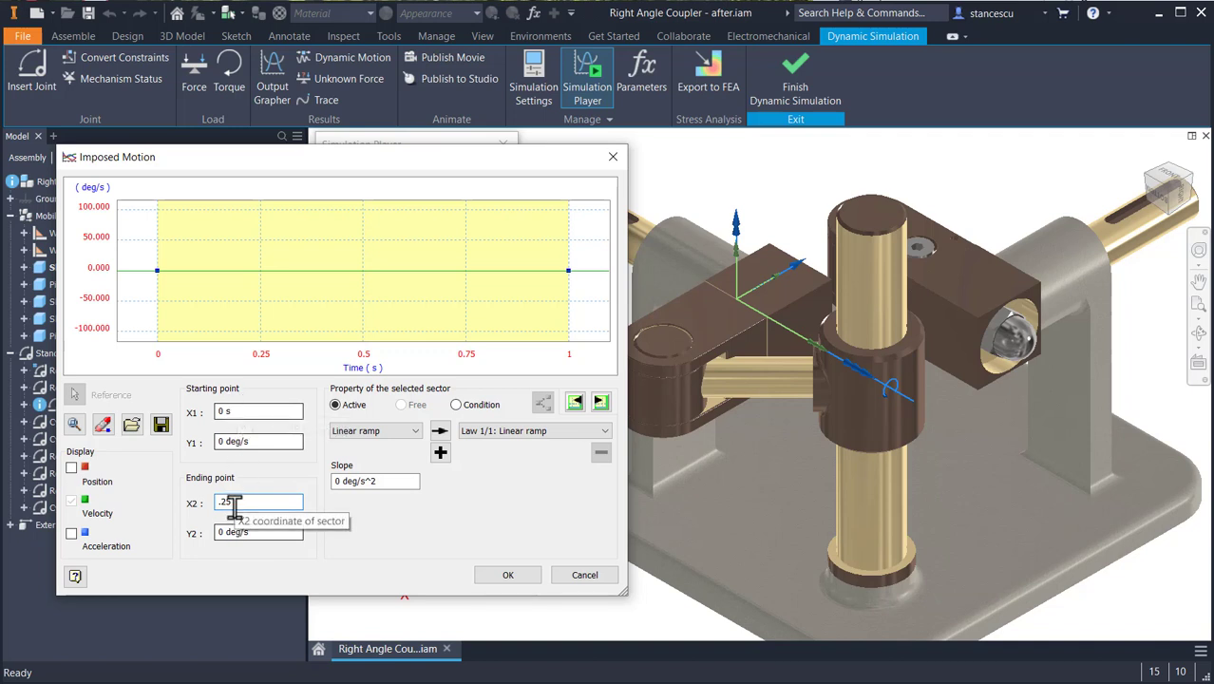
key("Return")
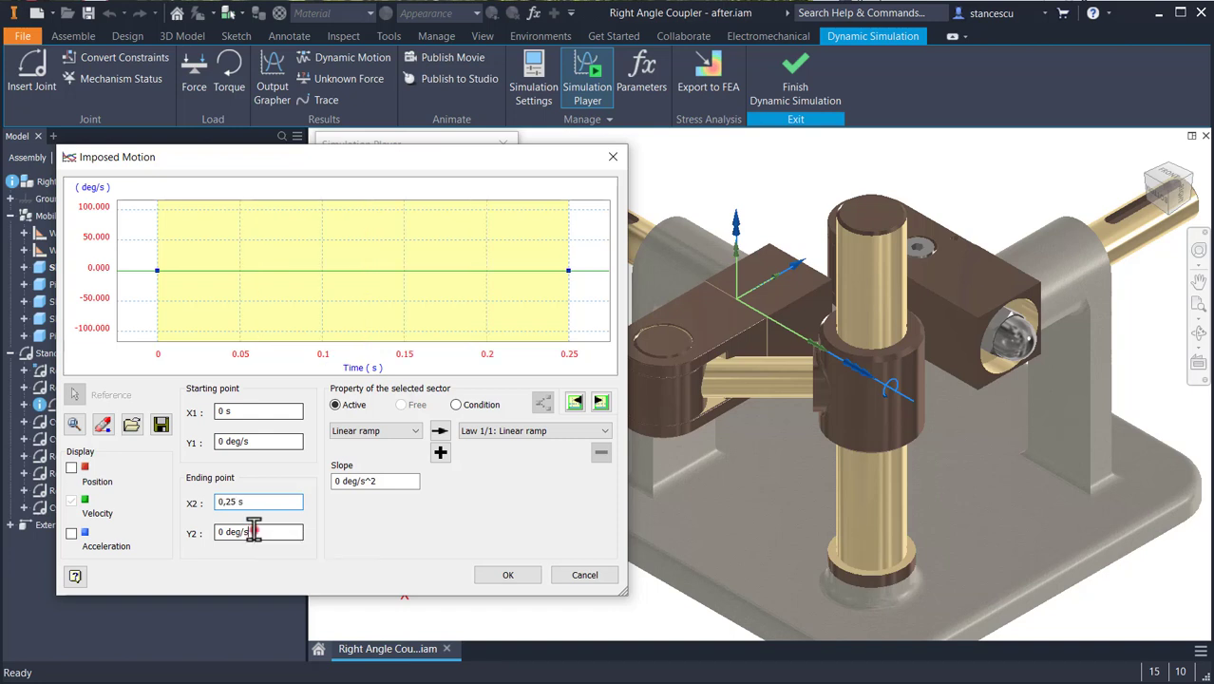
left_click(255, 530)
key("shift+Home")
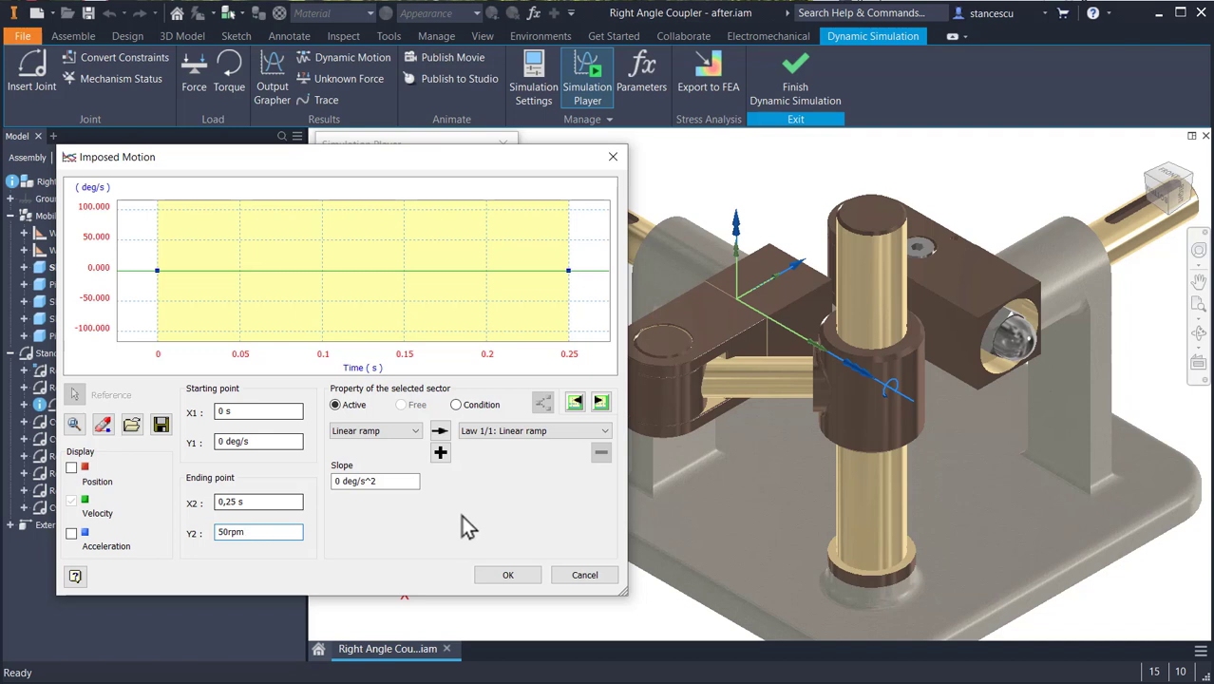
left_click(367, 390)
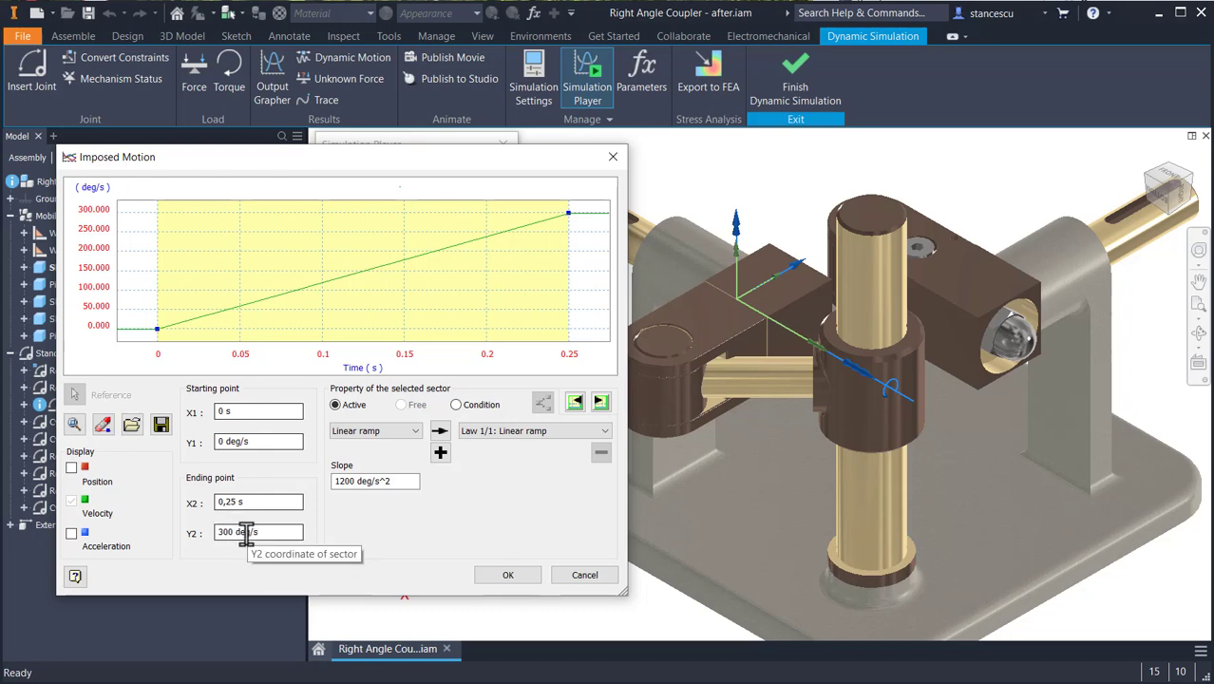
left_click(507, 574)
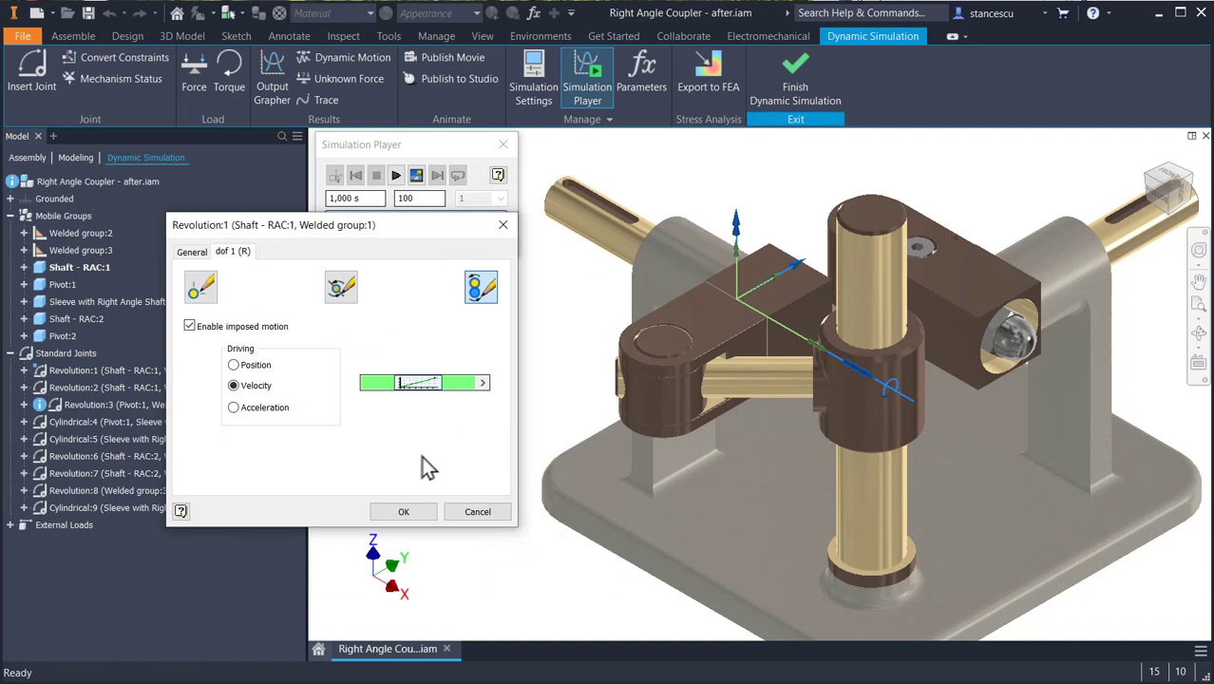
- Accept the imposed motion on Revolution:1 and review the extended simulation settings, including the rpm option for angular velocity
left_click(402, 513)
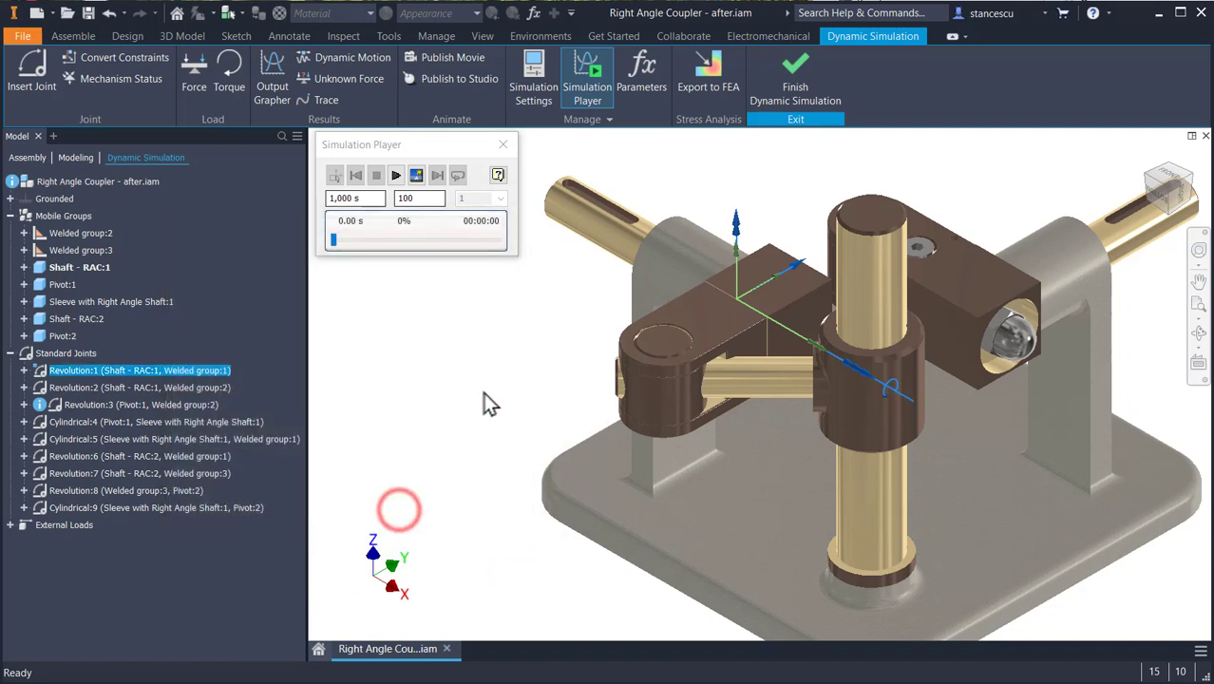
left_click(537, 88)
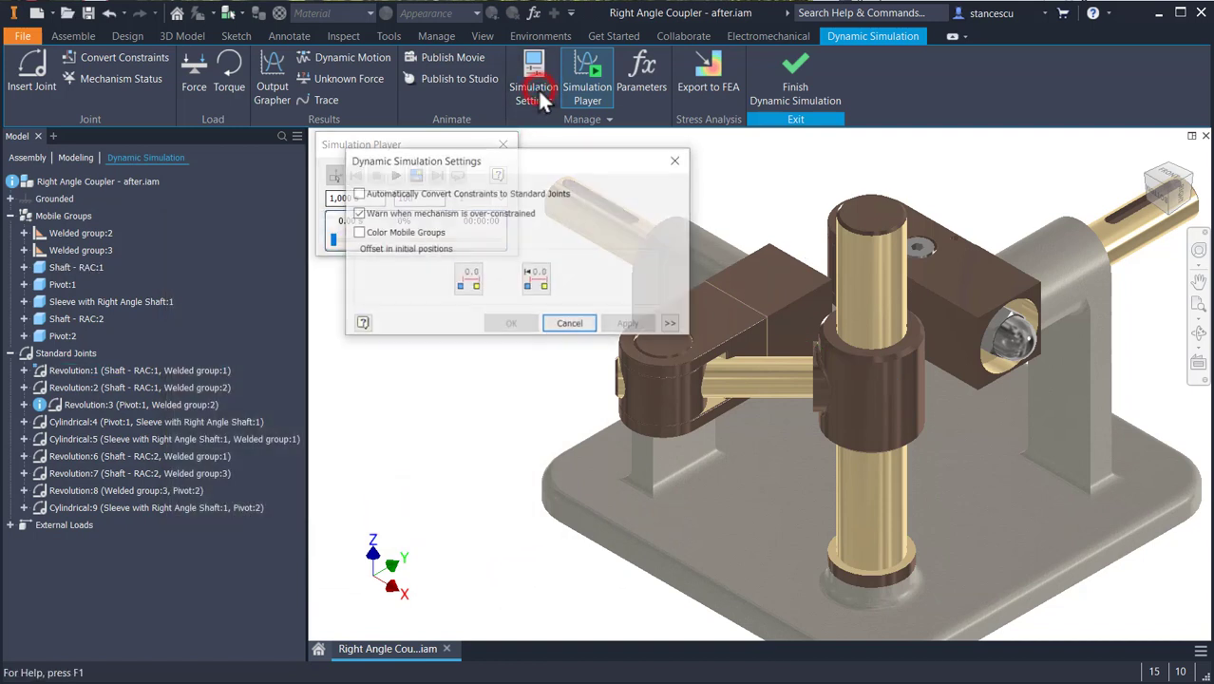
left_click(670, 325)
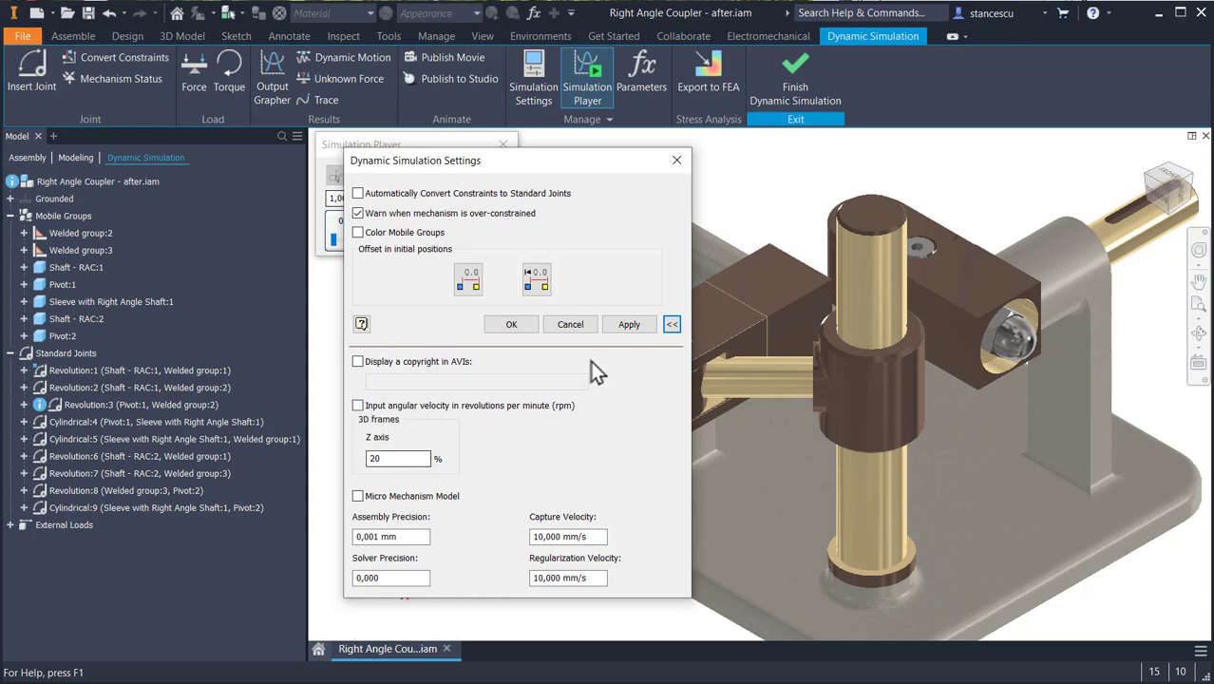
left_click(511, 325)
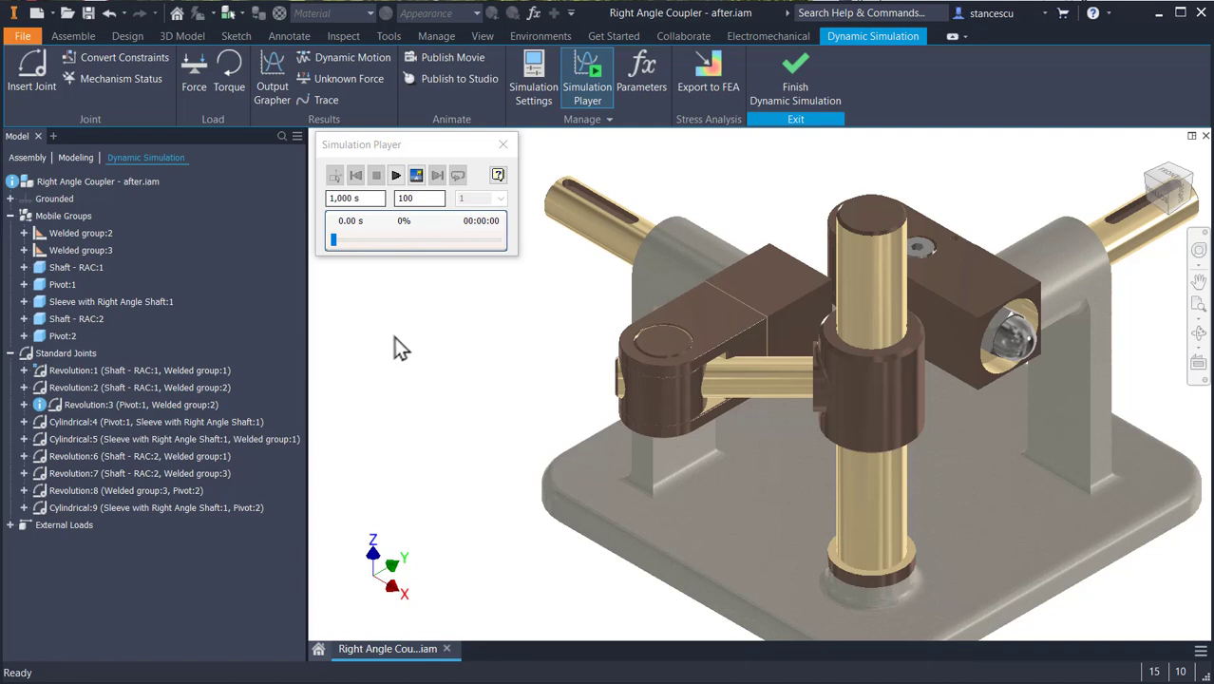
- Run the 1 s simulation as a trial, rewind it and return to construction mode
left_click(396, 175)
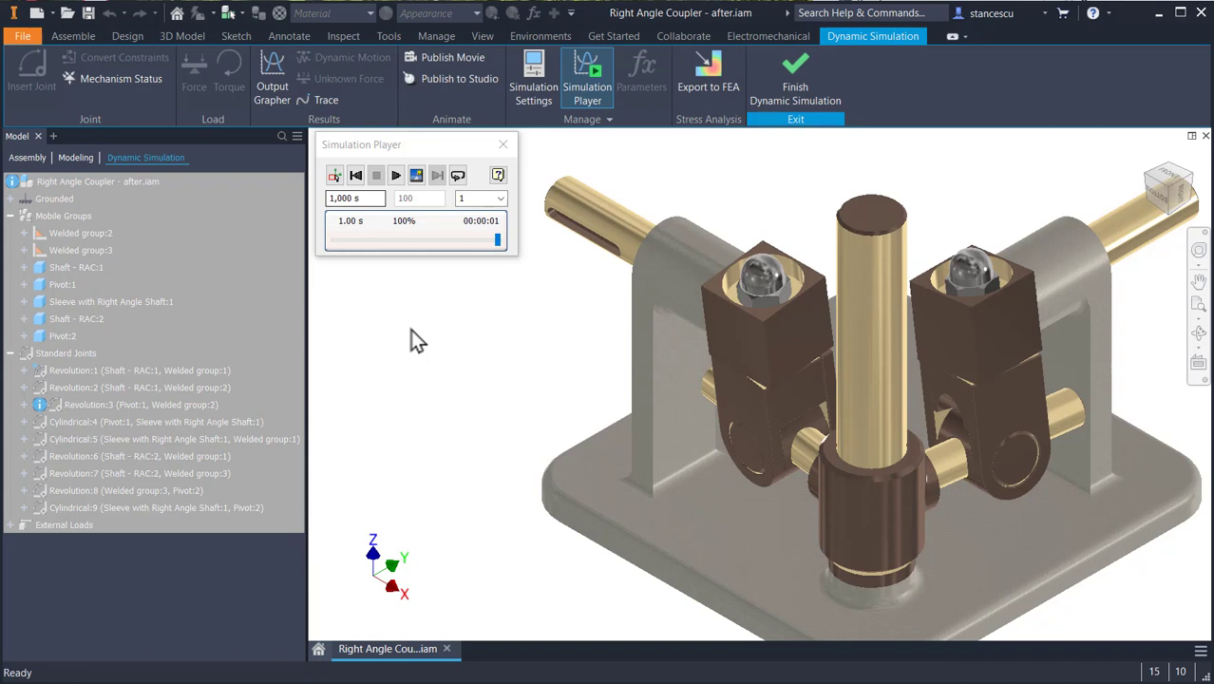
left_click(357, 177)
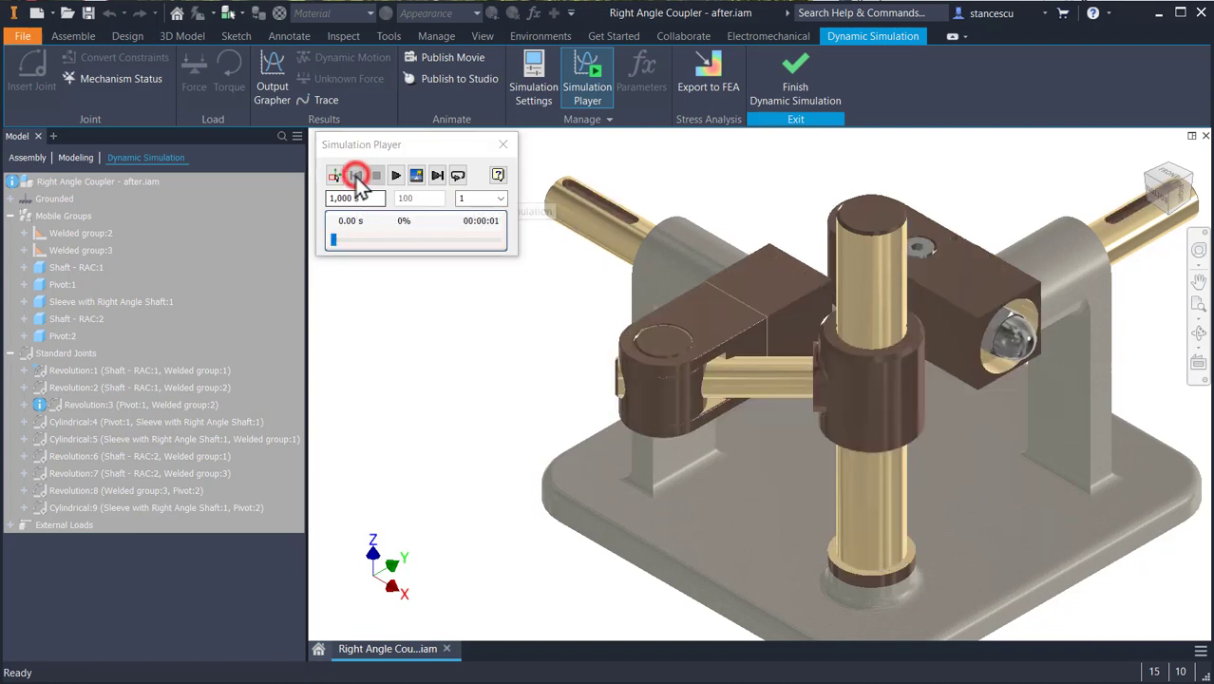
left_click(334, 178)
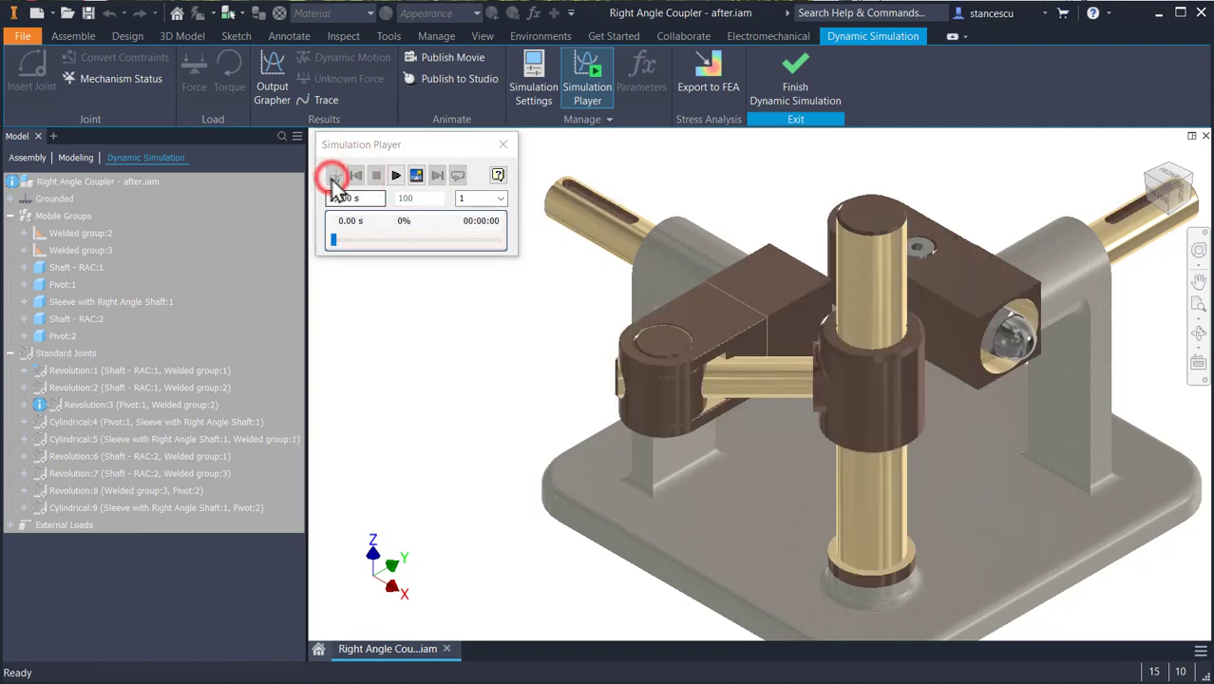
- Set the simulation's final time to 6 s and run the simulation
left_click_drag(376, 197, 330, 198)
key("shift+Home")
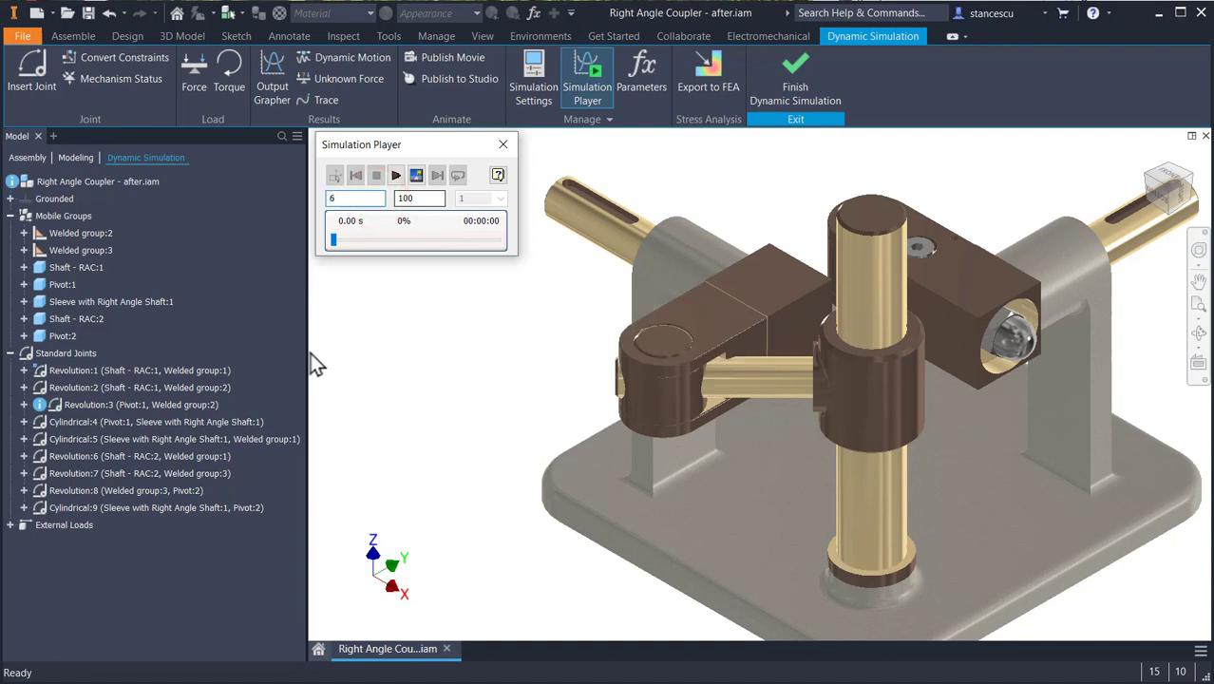
left_click(396, 176)
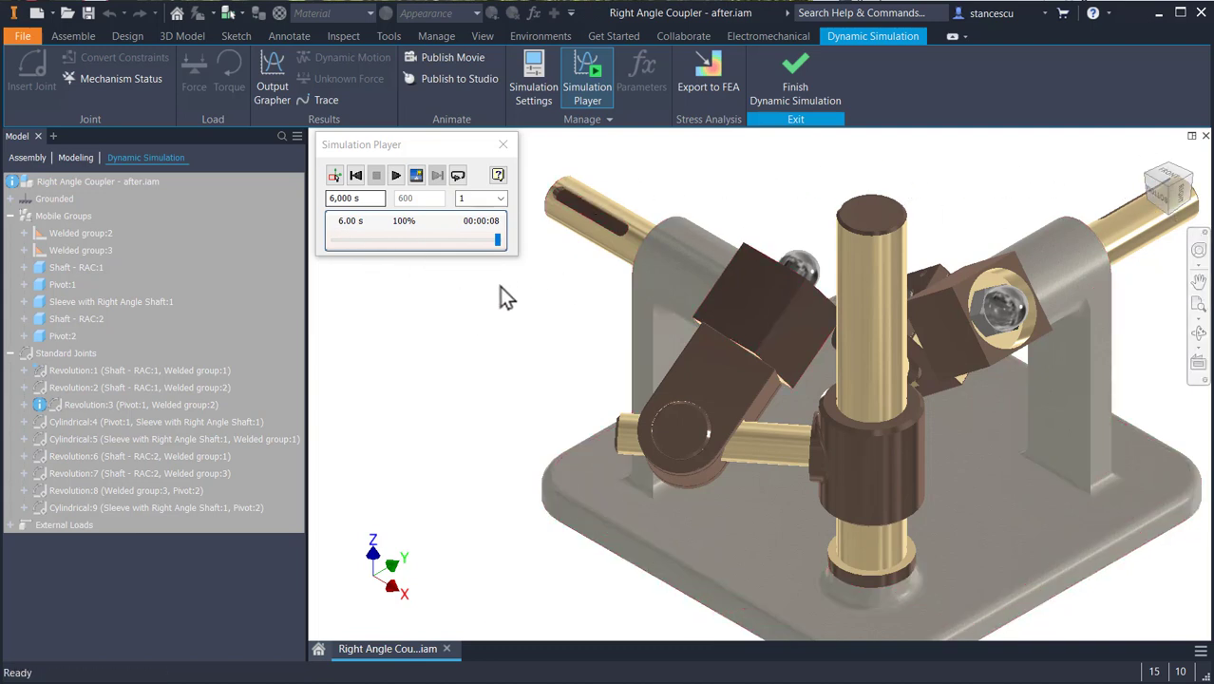
- Create a trace at the outer end of the input shaft's keyway, displaying its trajectory and outputting velocity relative to Grounded
left_click(325, 99)
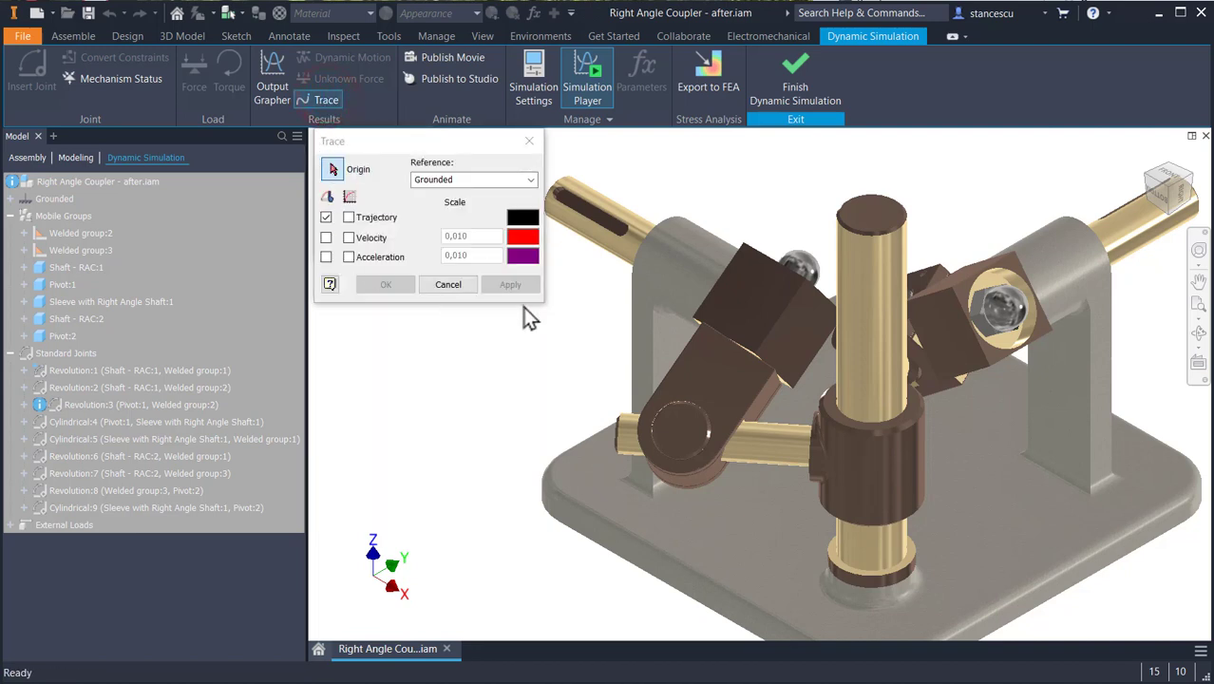
scroll(578, 203, "down", 3)
middle_click_drag(578, 203, 775, 358)
scroll(788, 293, "down", 3)
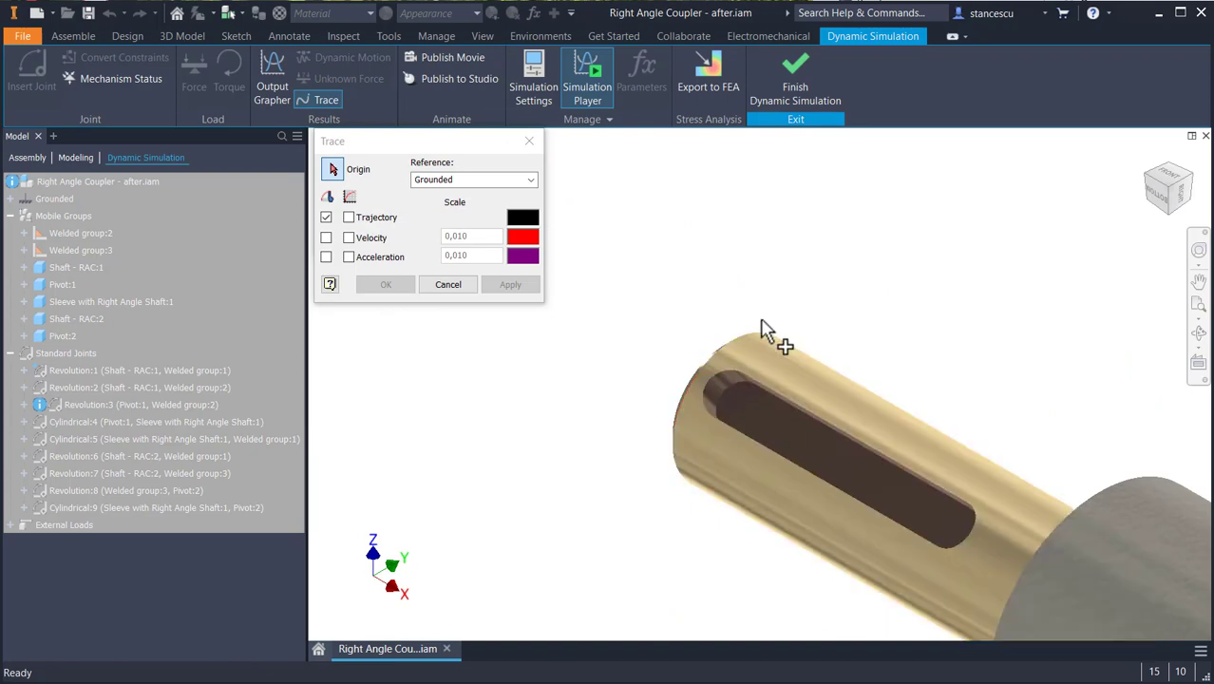
left_click(704, 383)
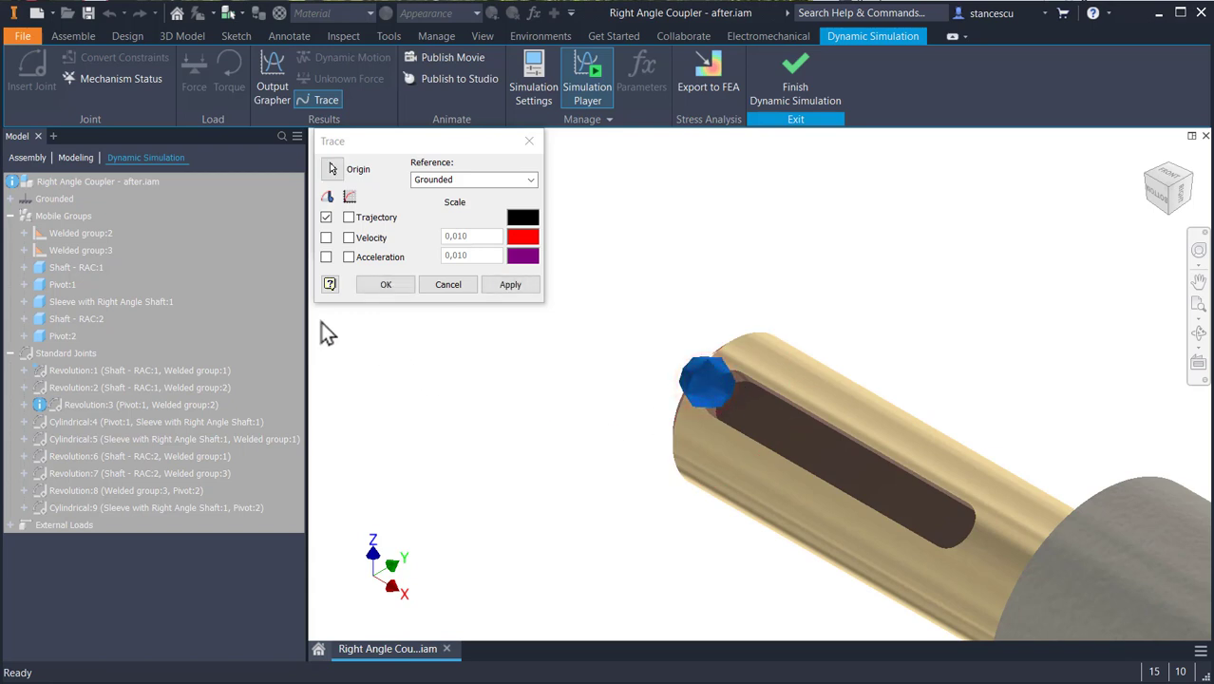
left_click(348, 237)
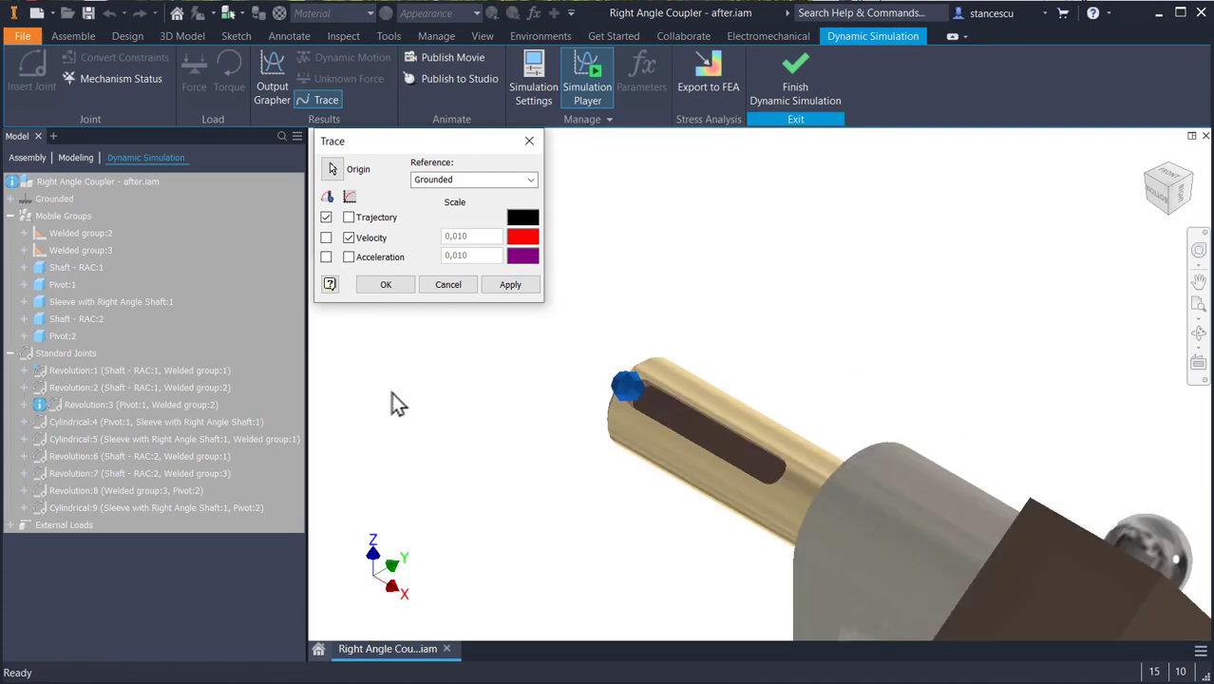
left_click(511, 285)
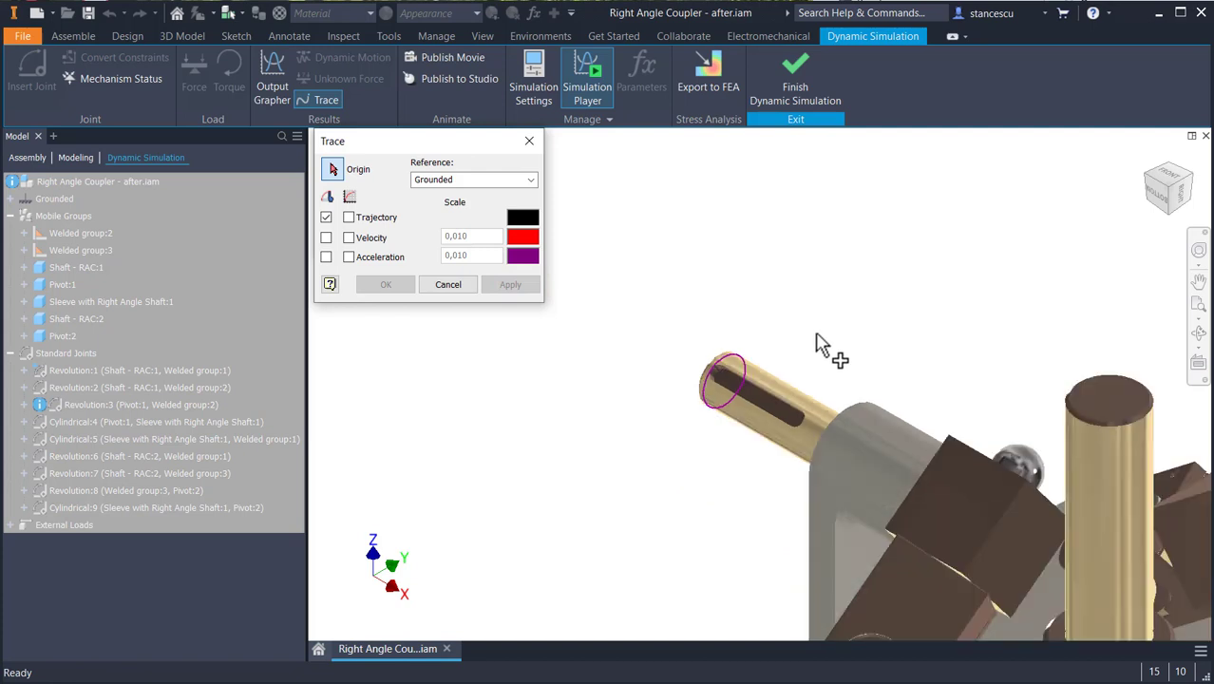
- Add a matching trace at the outer end of the output shaft's keyway, with trajectory displayed and velocity output
middle_click_drag(813, 339, 642, 339)
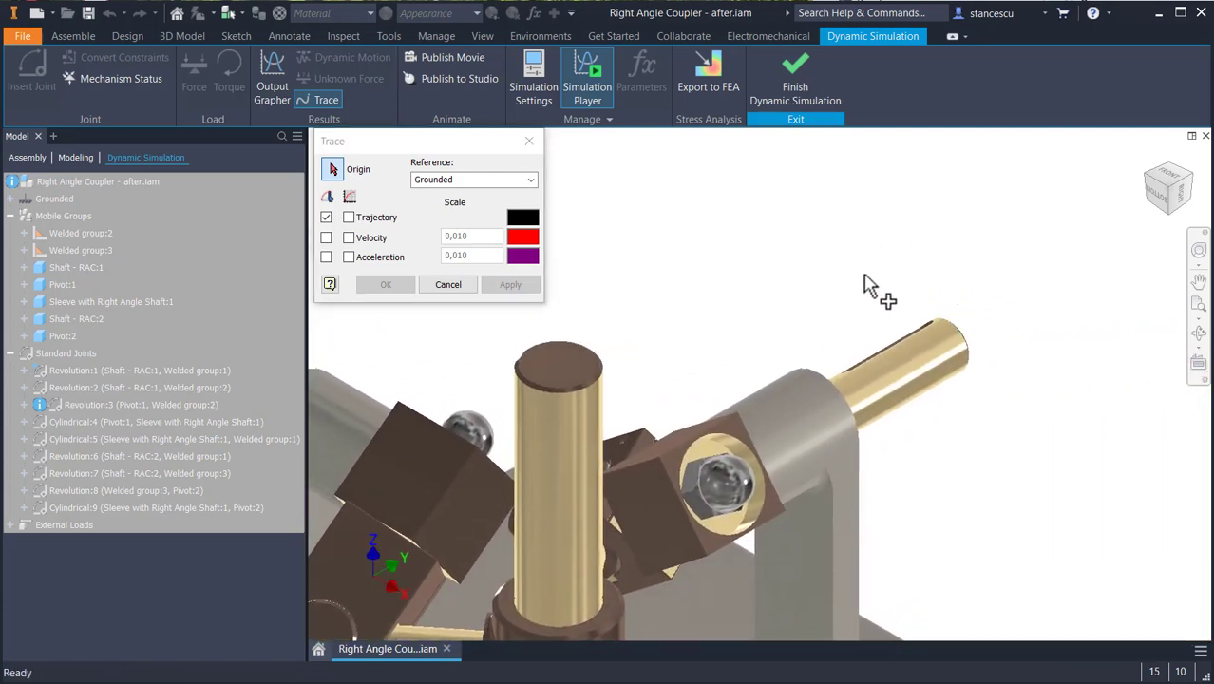
middle_click_drag(867, 289, 897, 233, "shift")
scroll(894, 222, "up", 5)
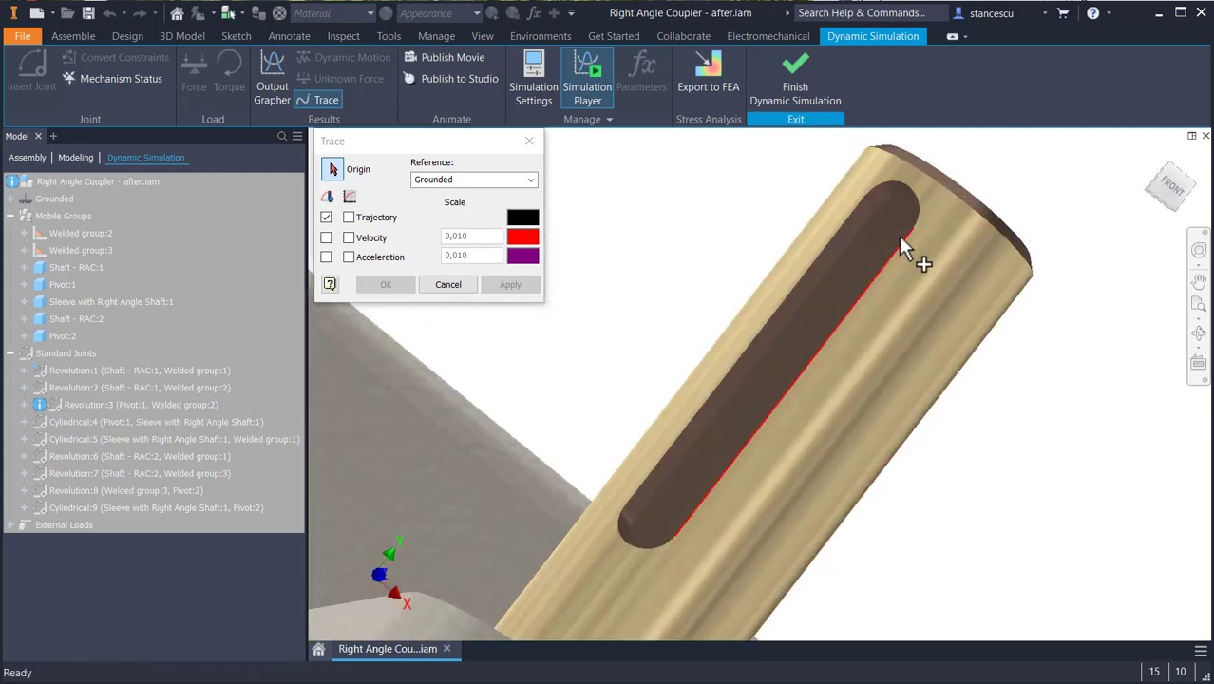
left_click(902, 186)
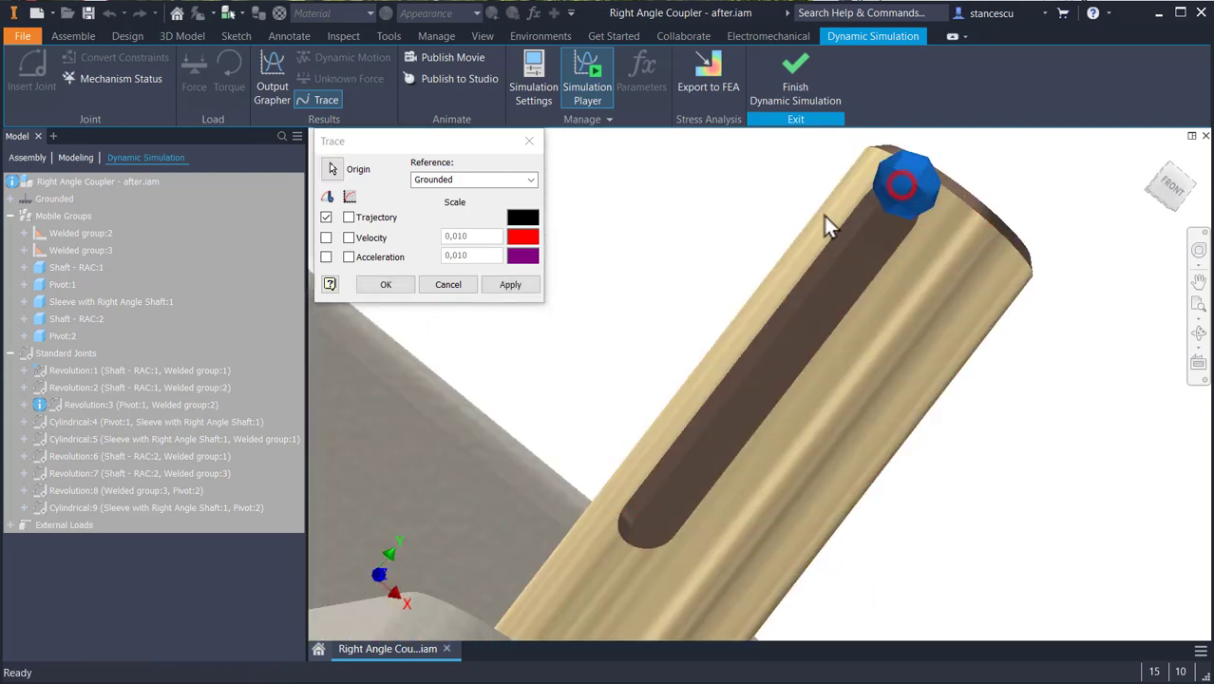
left_click(349, 237)
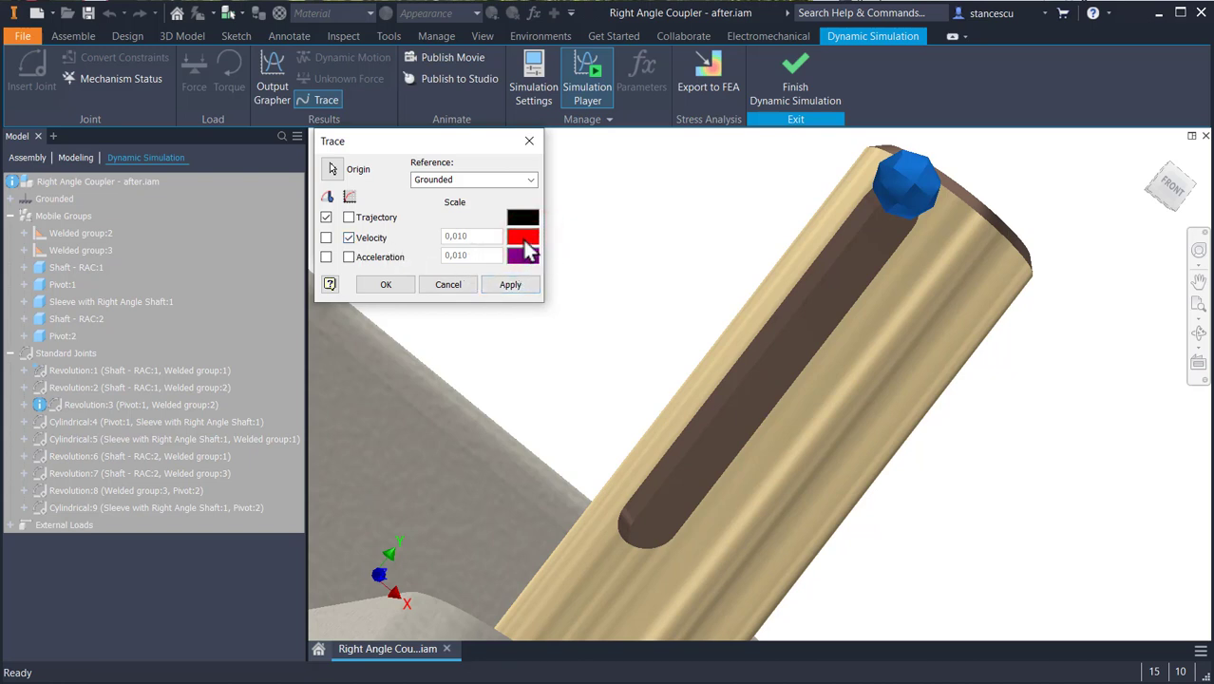
left_click(520, 288)
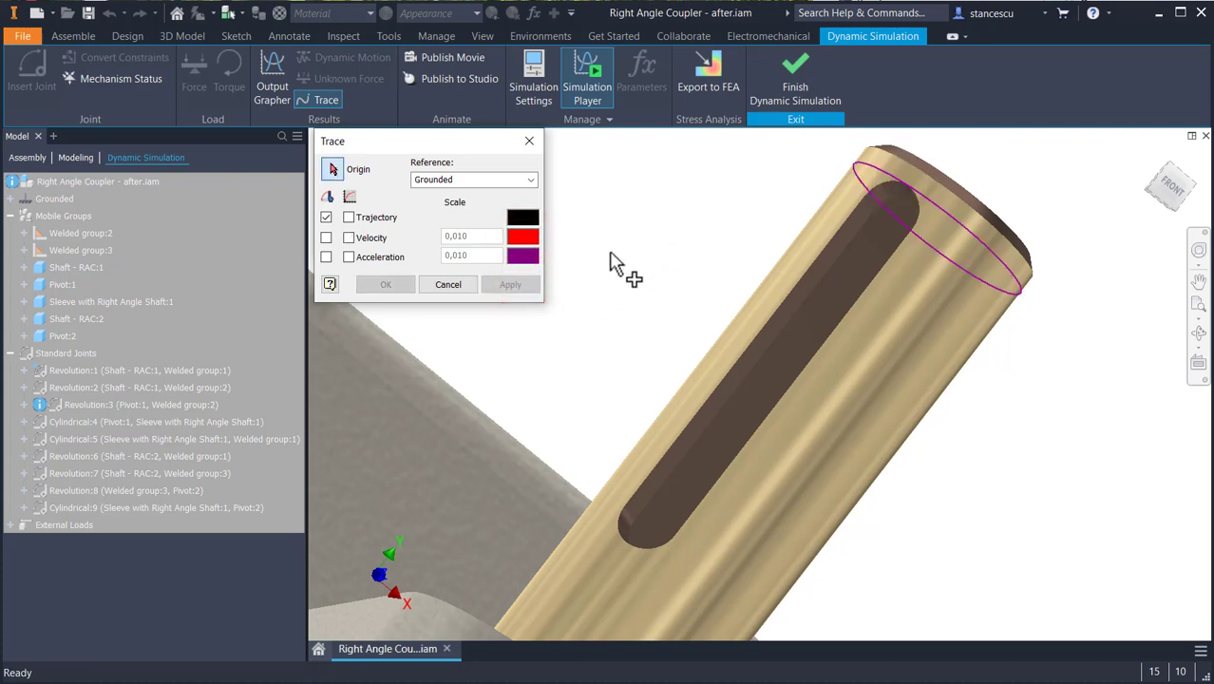
- Open the Output Grapher, reposition and enlarge its window, and widen its tree area for reading the entries
scroll(611, 255, "down", 2)
middle_click_drag(613, 255, 804, 272)
scroll(794, 267, "down", 2)
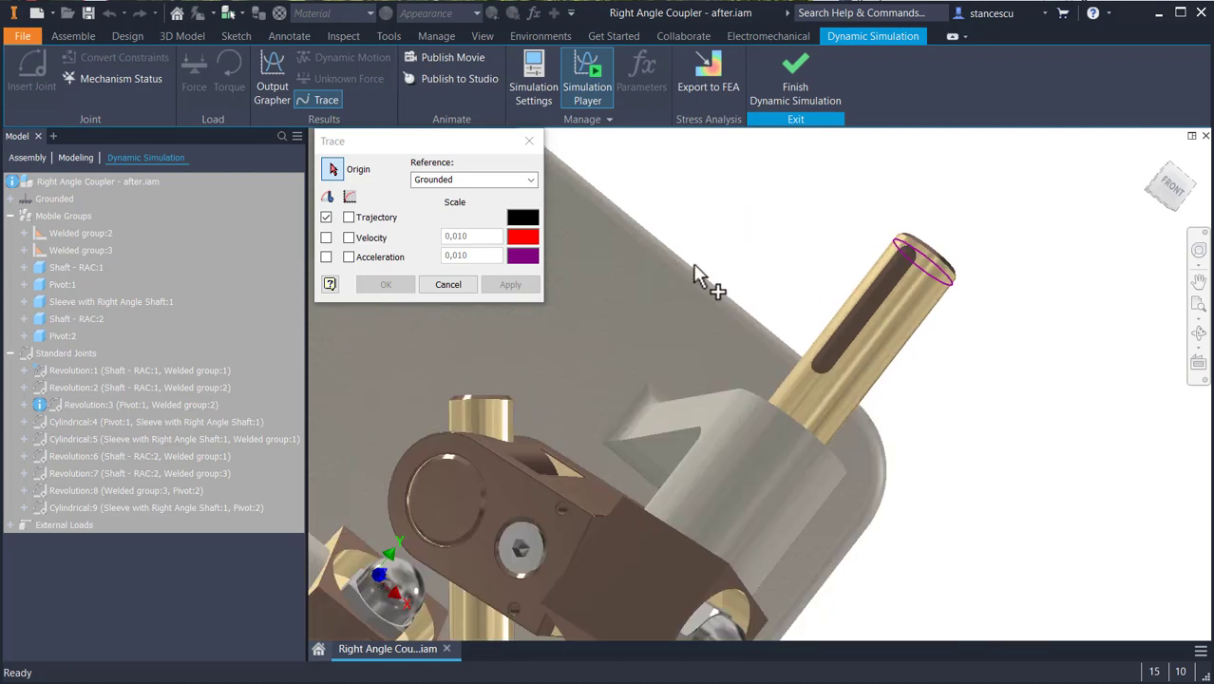
middle_click_drag(698, 275, 908, 290)
key("F6")
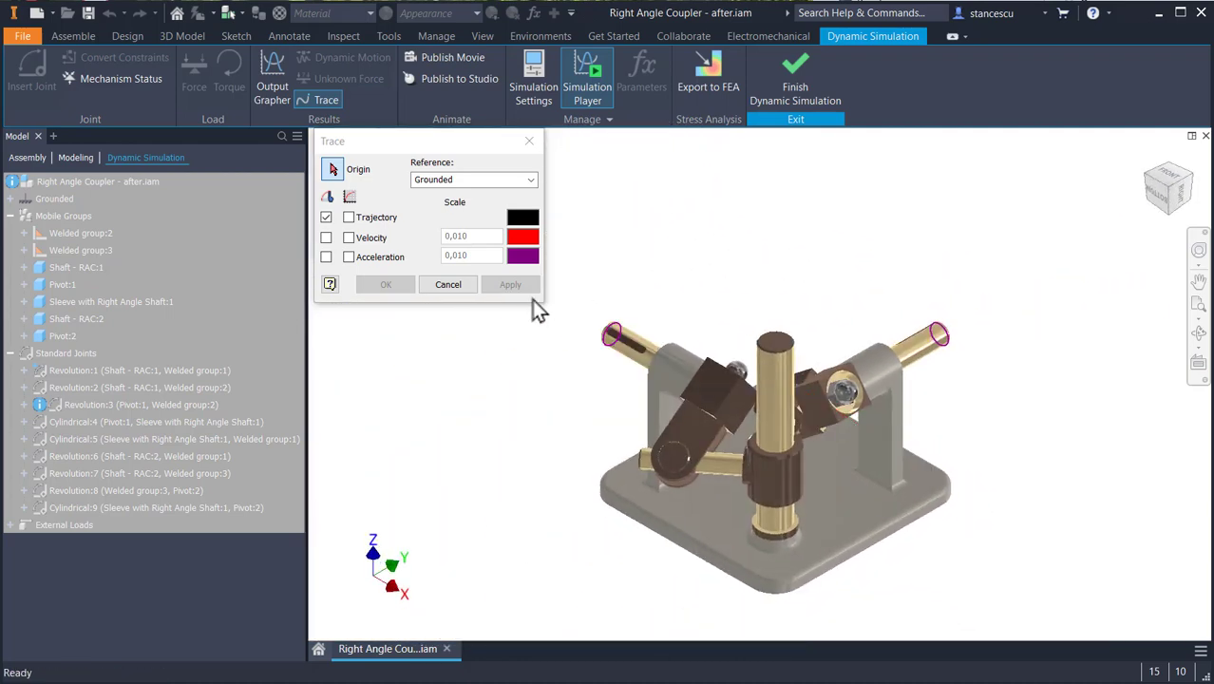
left_click(266, 93)
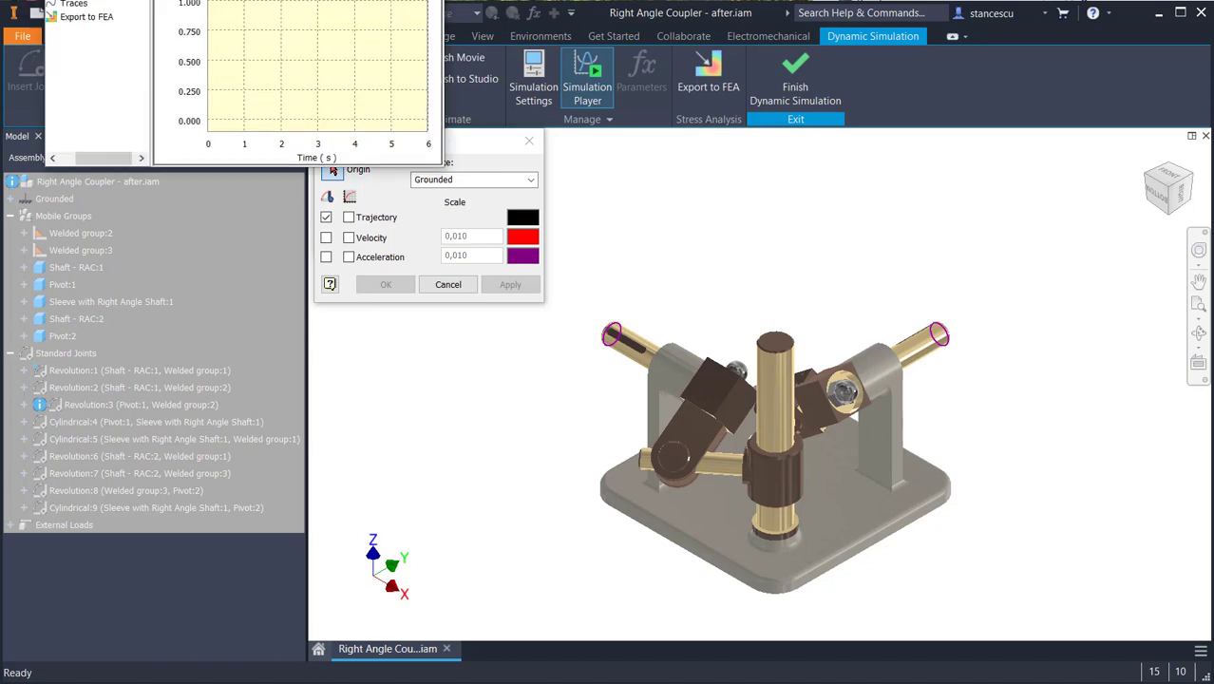
left_click_drag(283, 0, 300, 202)
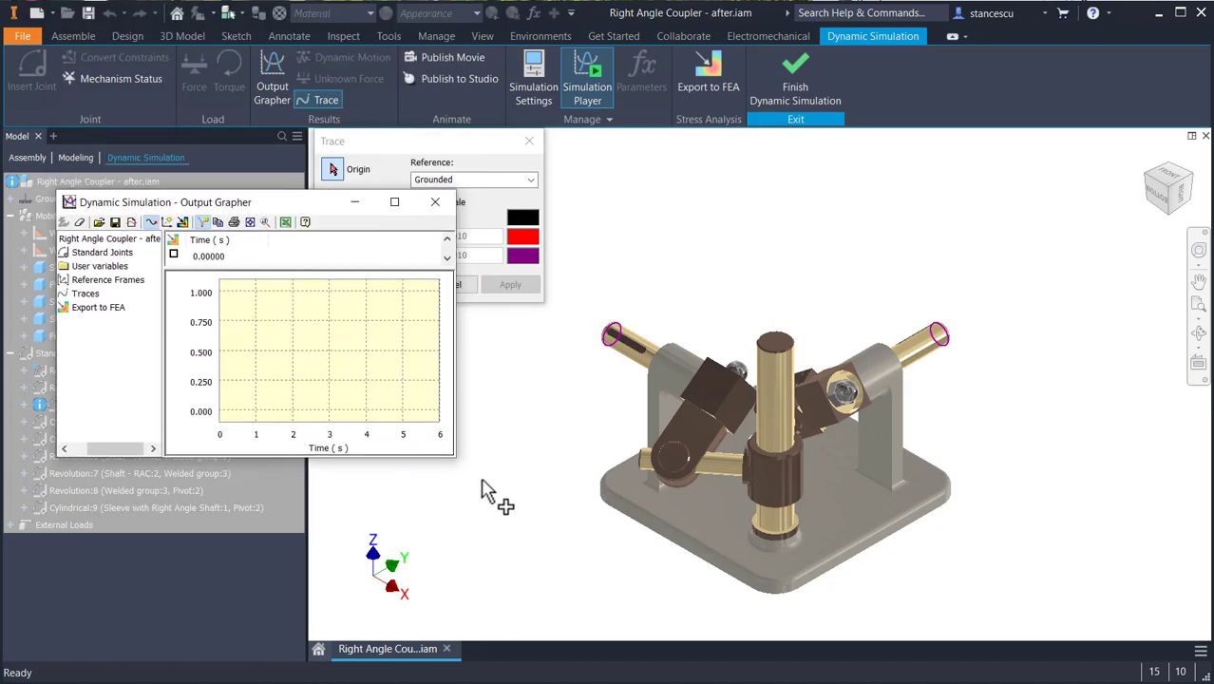
left_click_drag(454, 460, 577, 599)
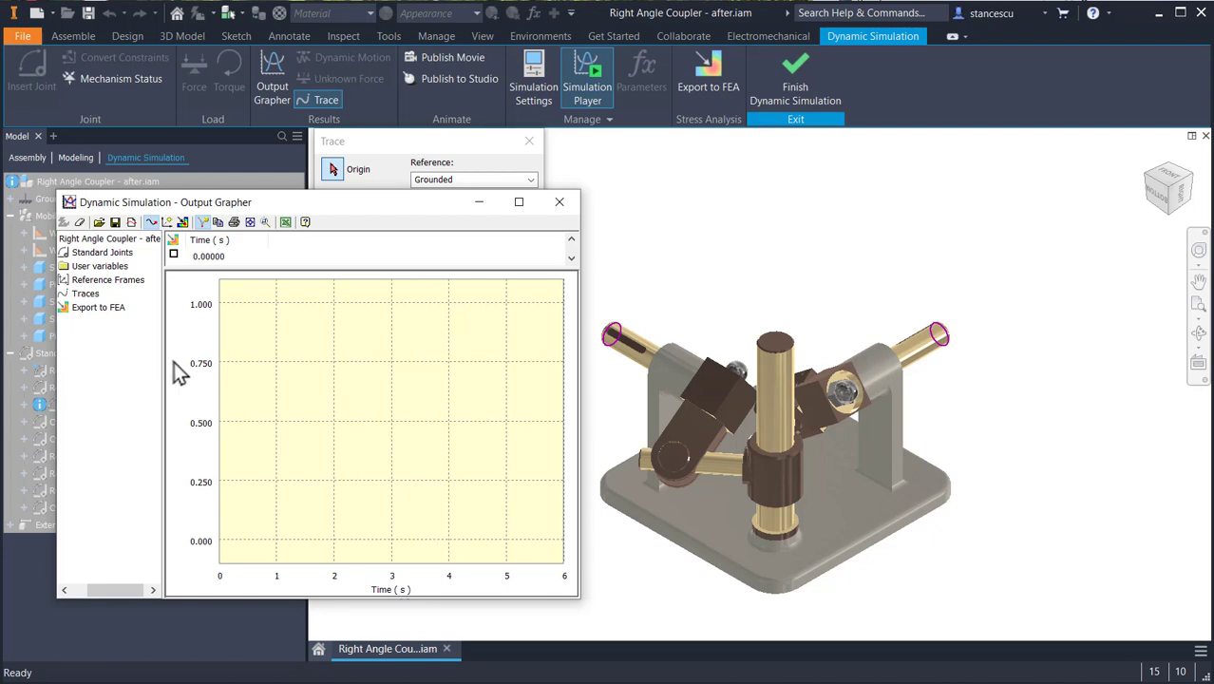
left_click_drag(164, 351, 200, 362)
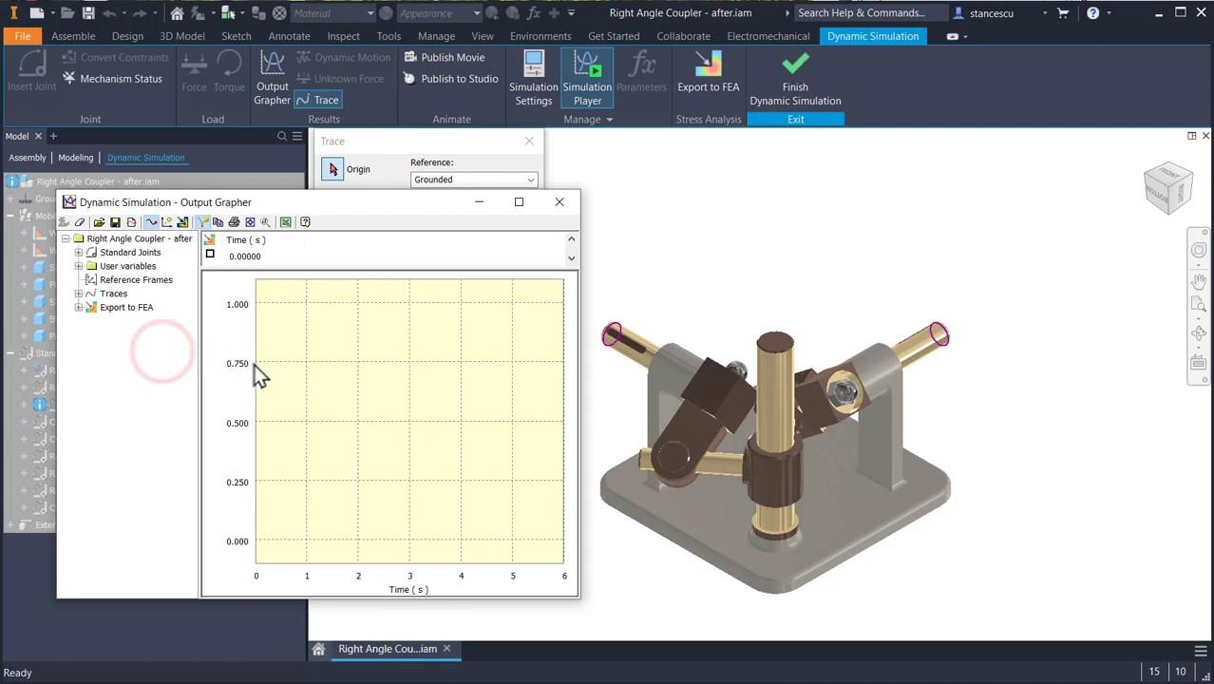
- Plot the velocity V of both Trace:1 and Trace:2 in the Output Grapher
left_click(79, 294)
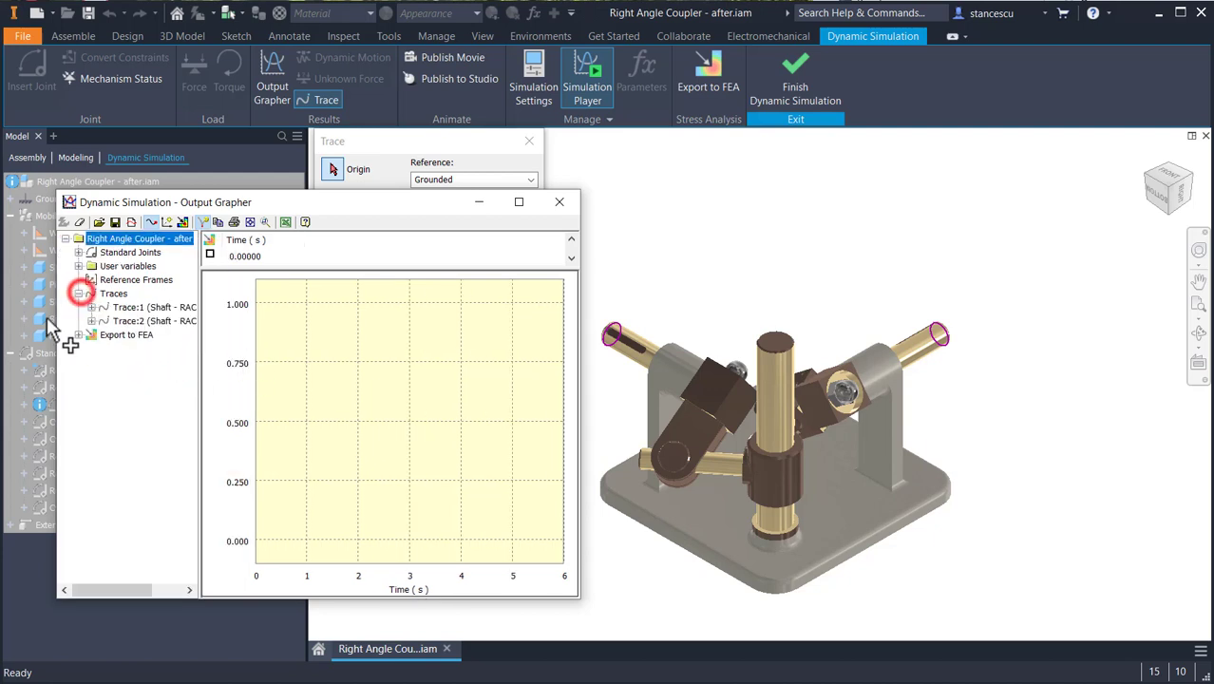
left_click(92, 306)
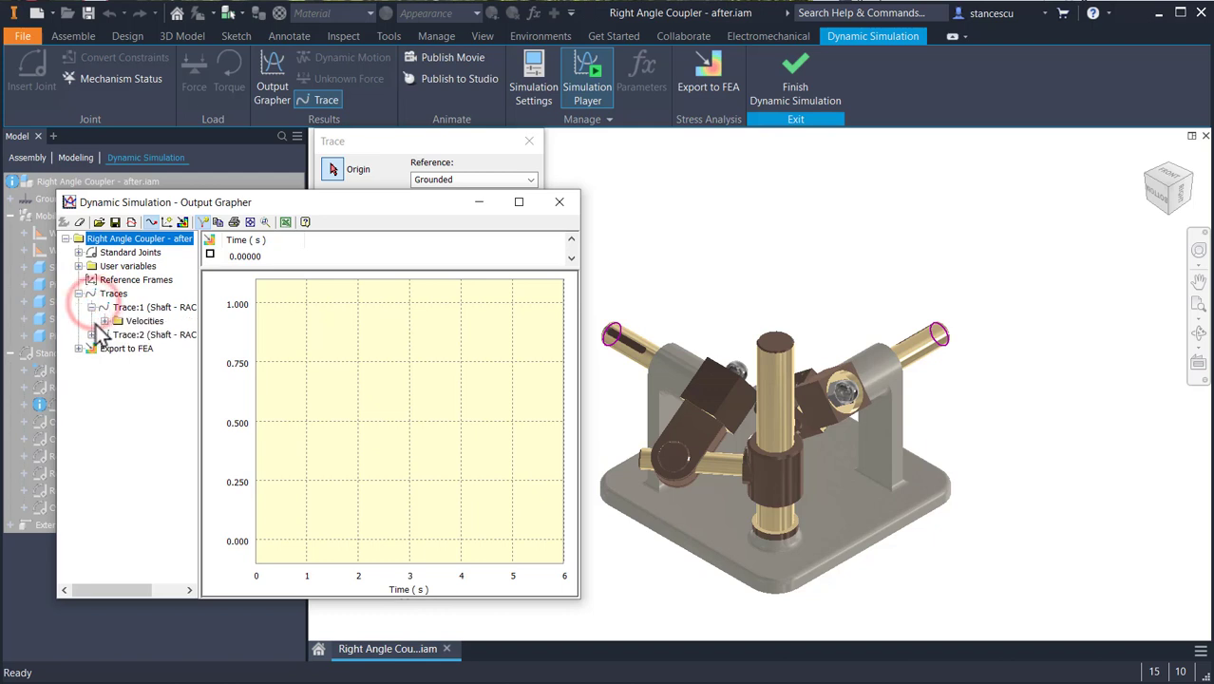
left_click(104, 322)
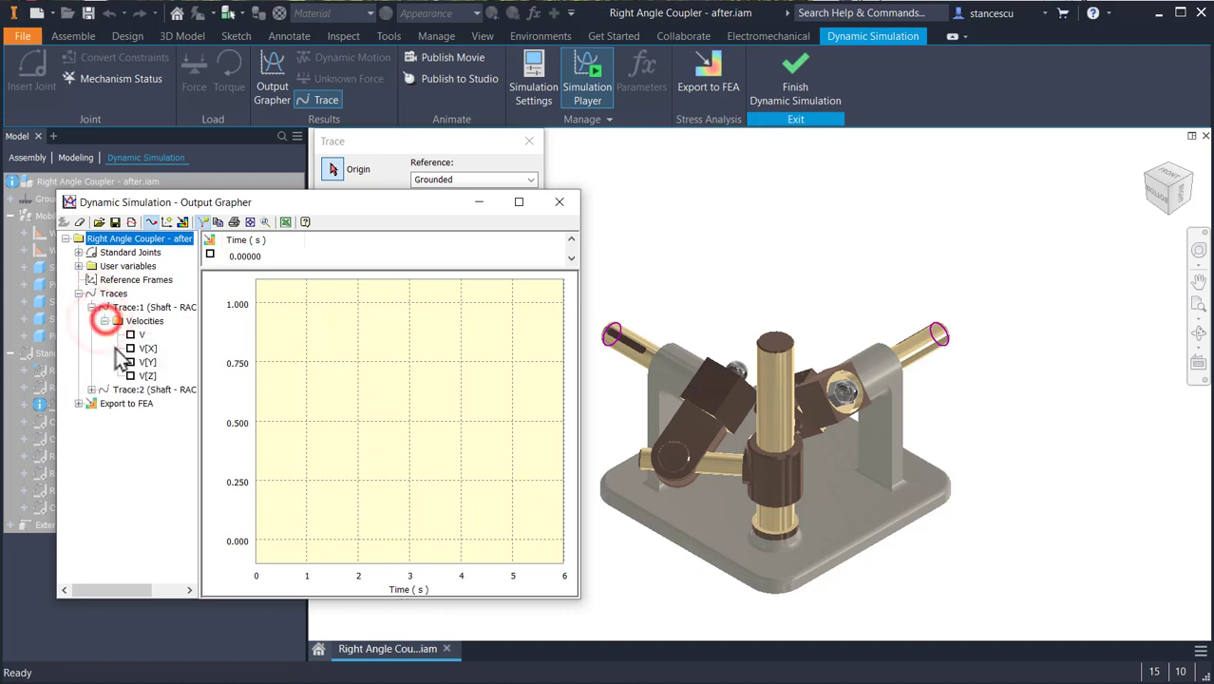
left_click(131, 336)
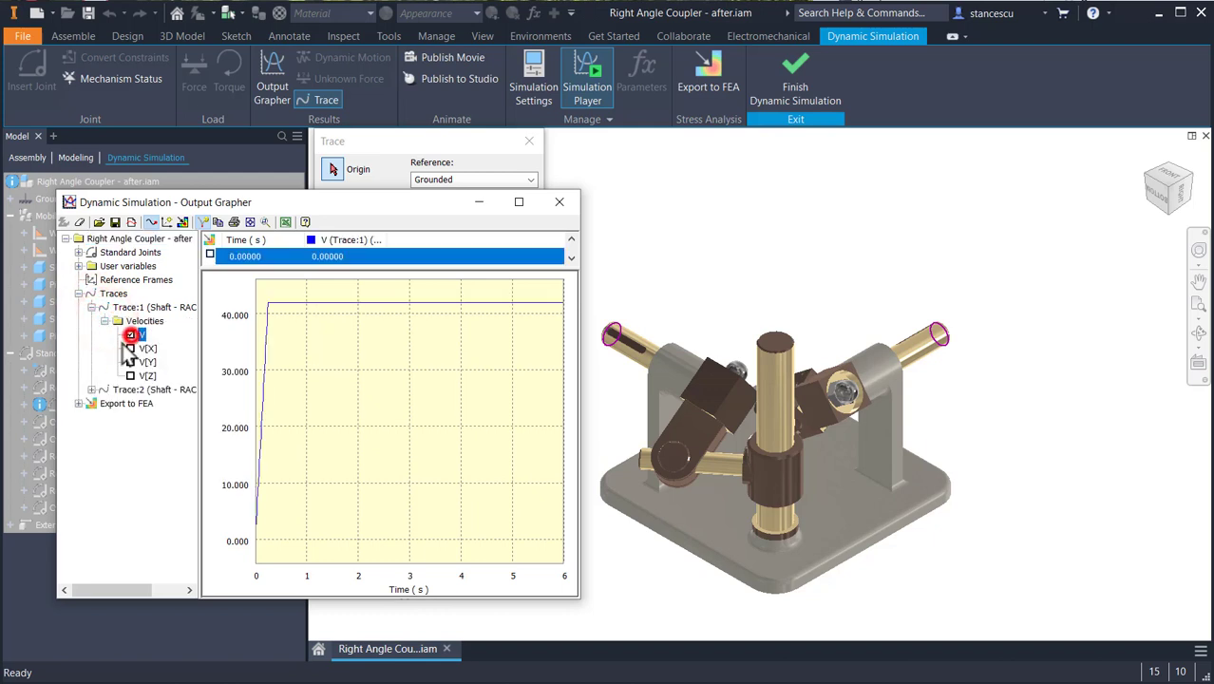
left_click(91, 389)
left_click(105, 404)
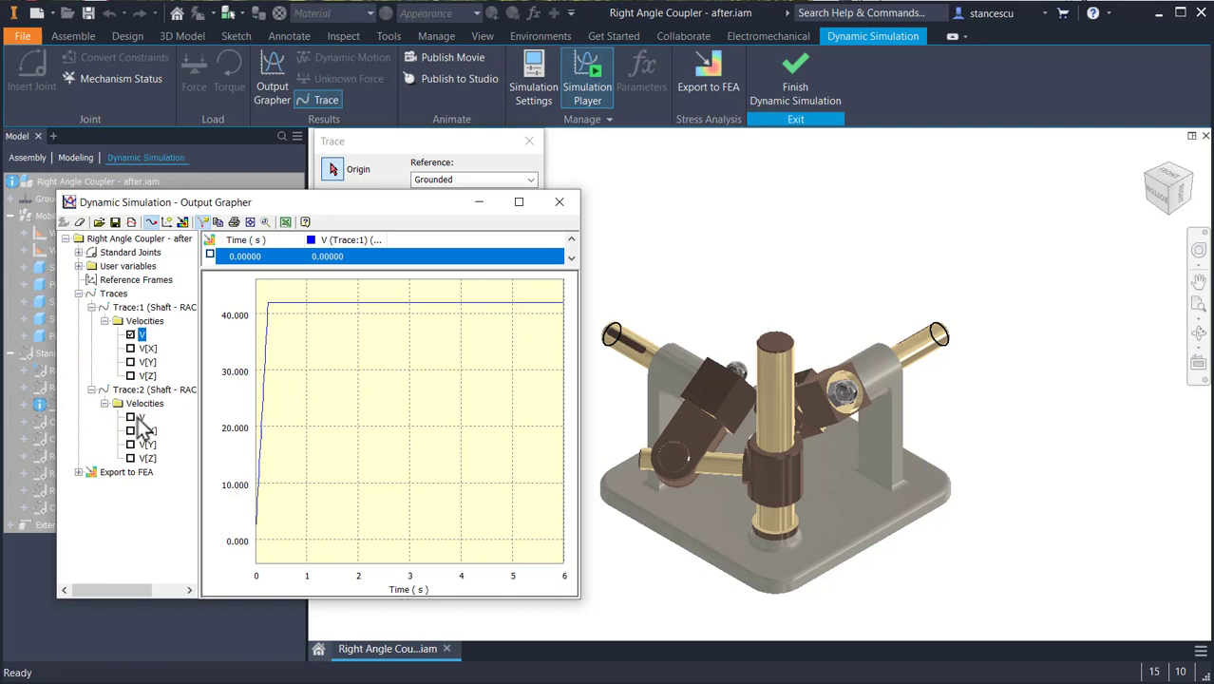
left_click(130, 417)
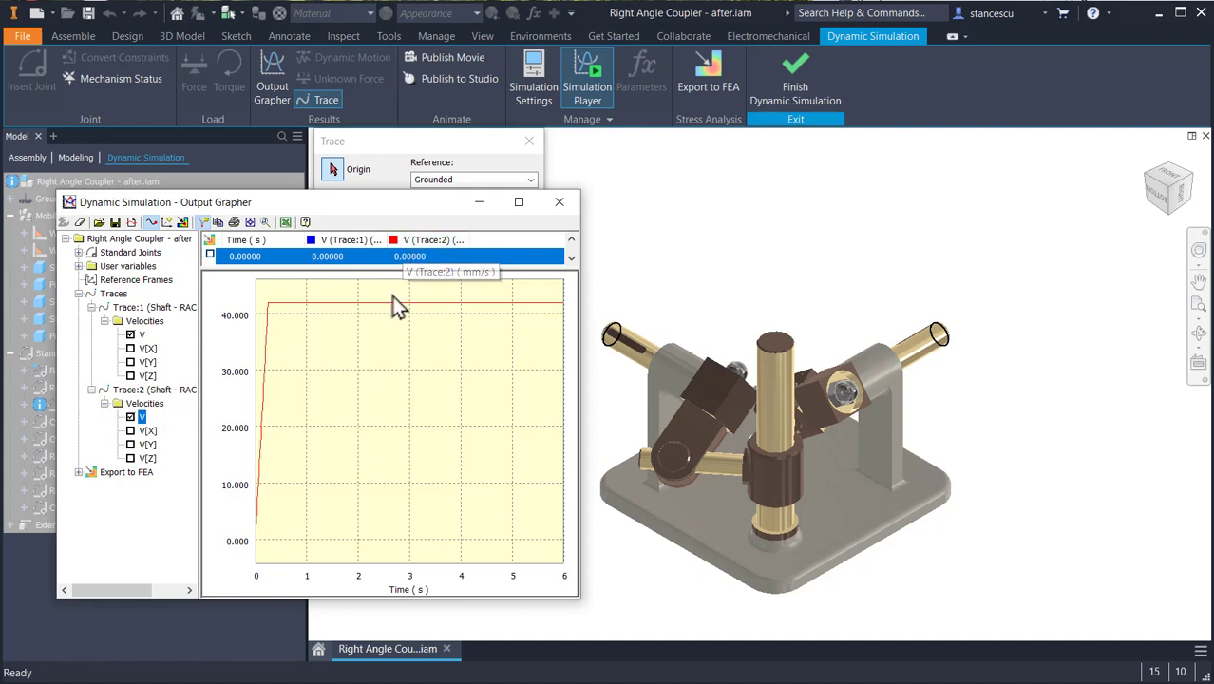
- Widen both velocity columns and compare the two curves by hiding and restoring V of Trace:2
left_click_drag(387, 235, 441, 236)
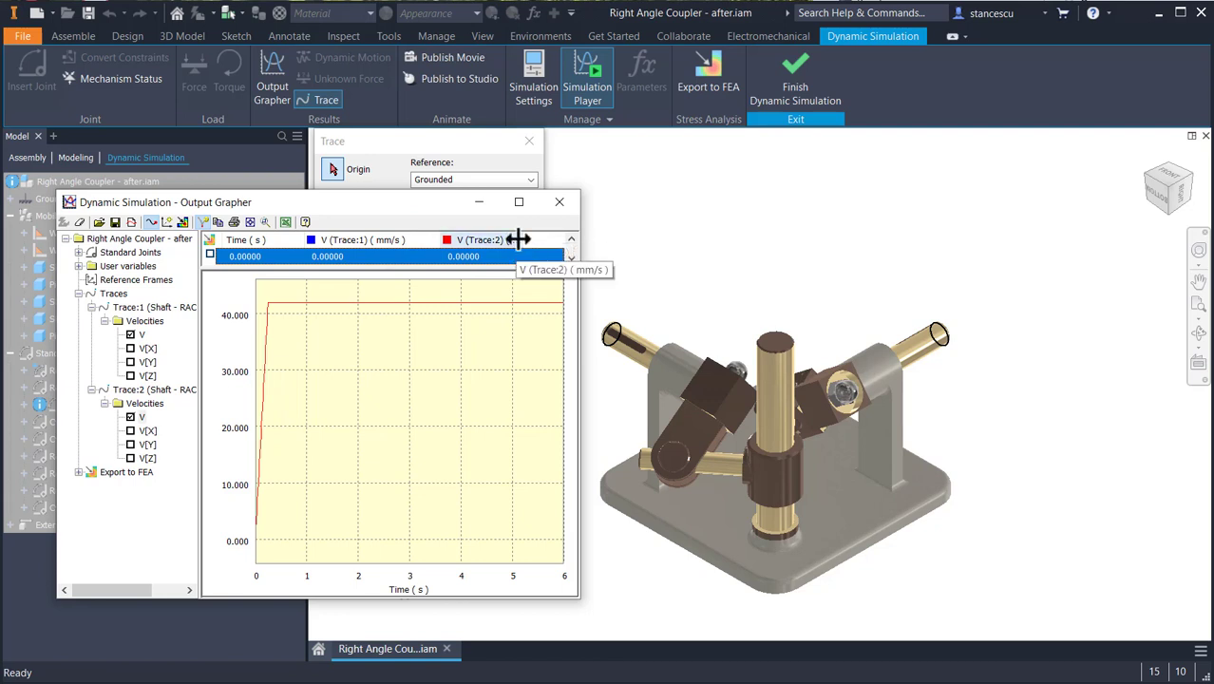
left_click_drag(522, 240, 562, 239)
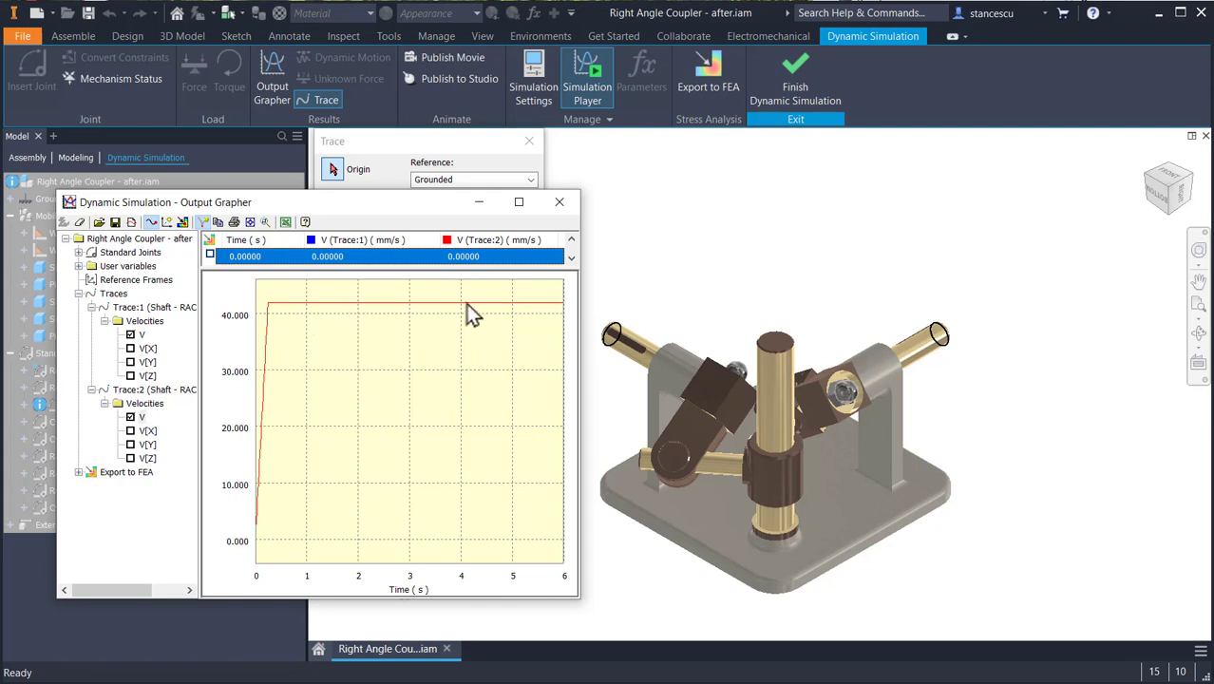
left_click(131, 418)
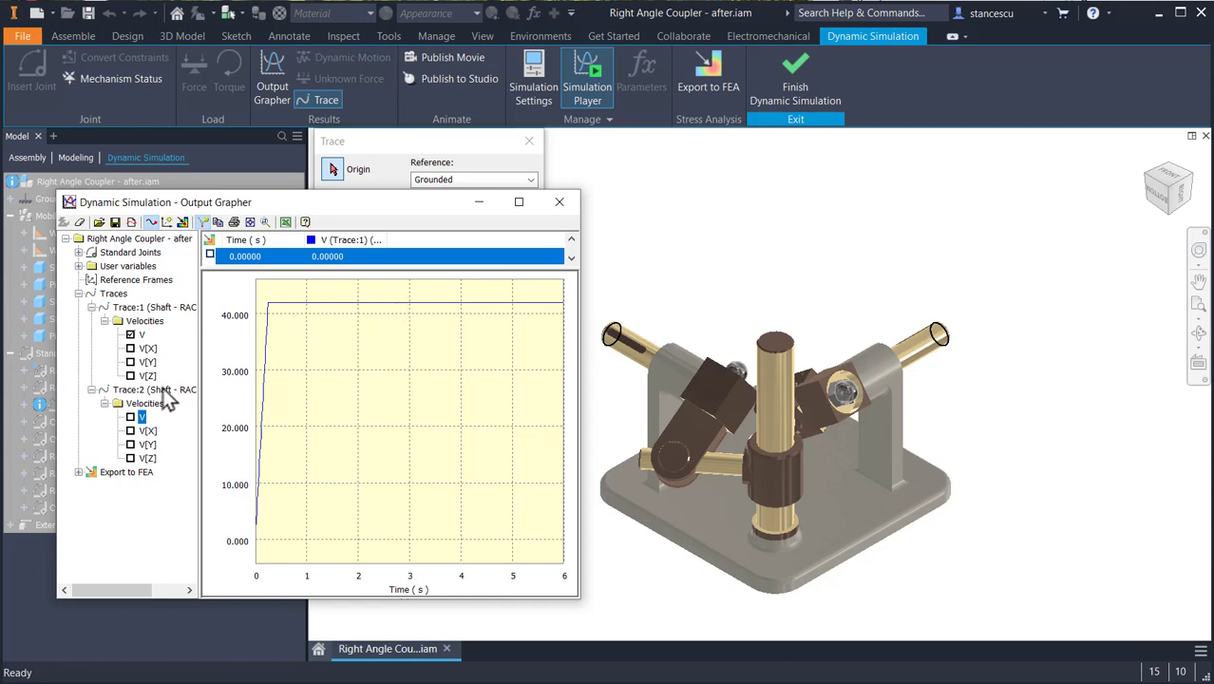
left_click(131, 418)
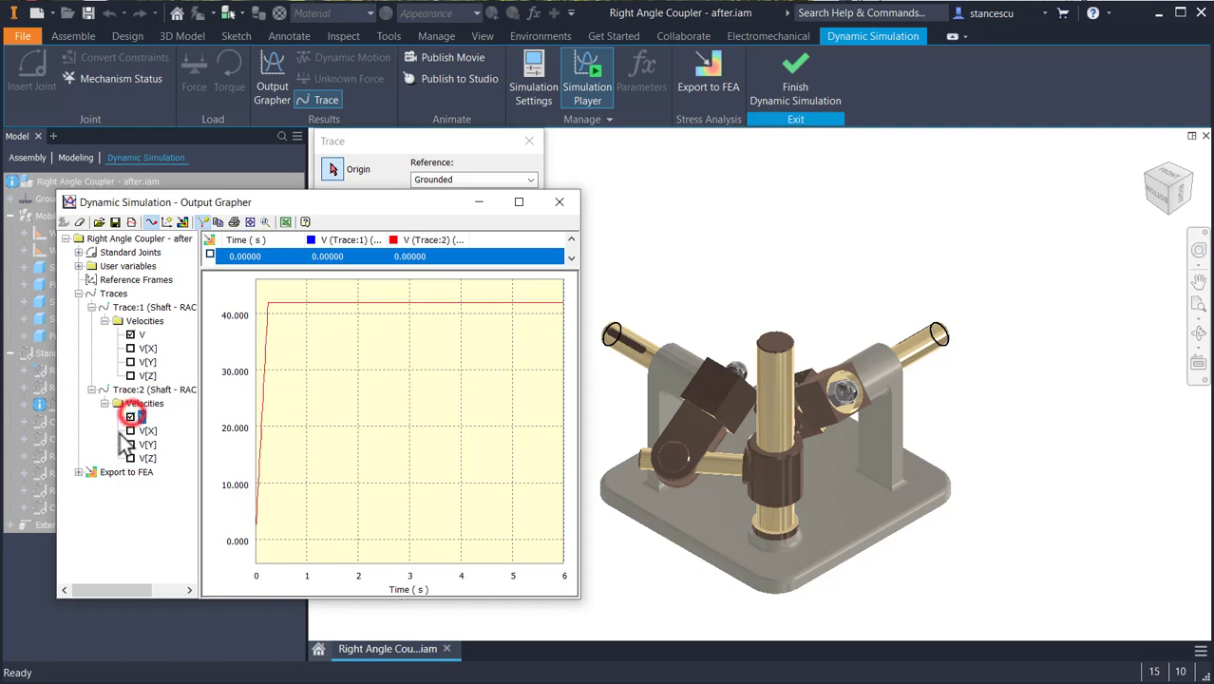
- Compare the two velocity curves by hiding and restoring V of Trace:1 in the Output Grapher
left_click(130, 335)
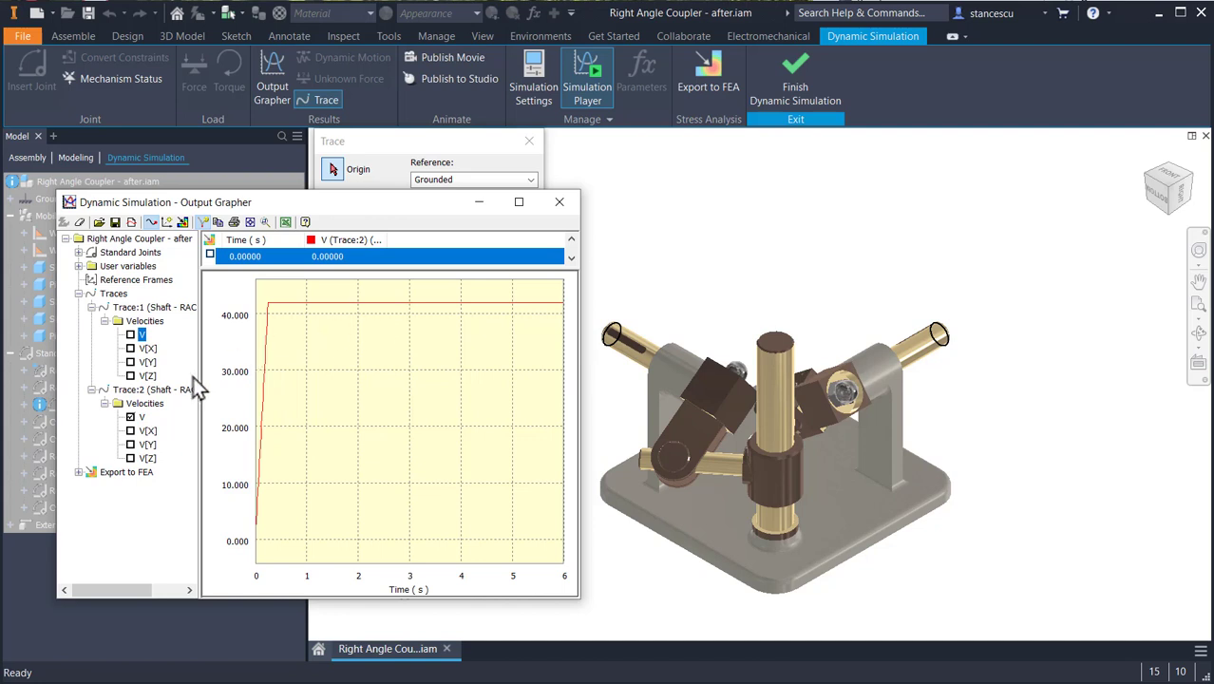
left_click(130, 336)
- Cancel the open trace definition and replay the simulation from the beginning with the Output Grapher still open
mouse_move(333, 205)
left_mouse_down()
mouse_move(334, 294)
mouse_move(321, 317)
left_mouse_up()
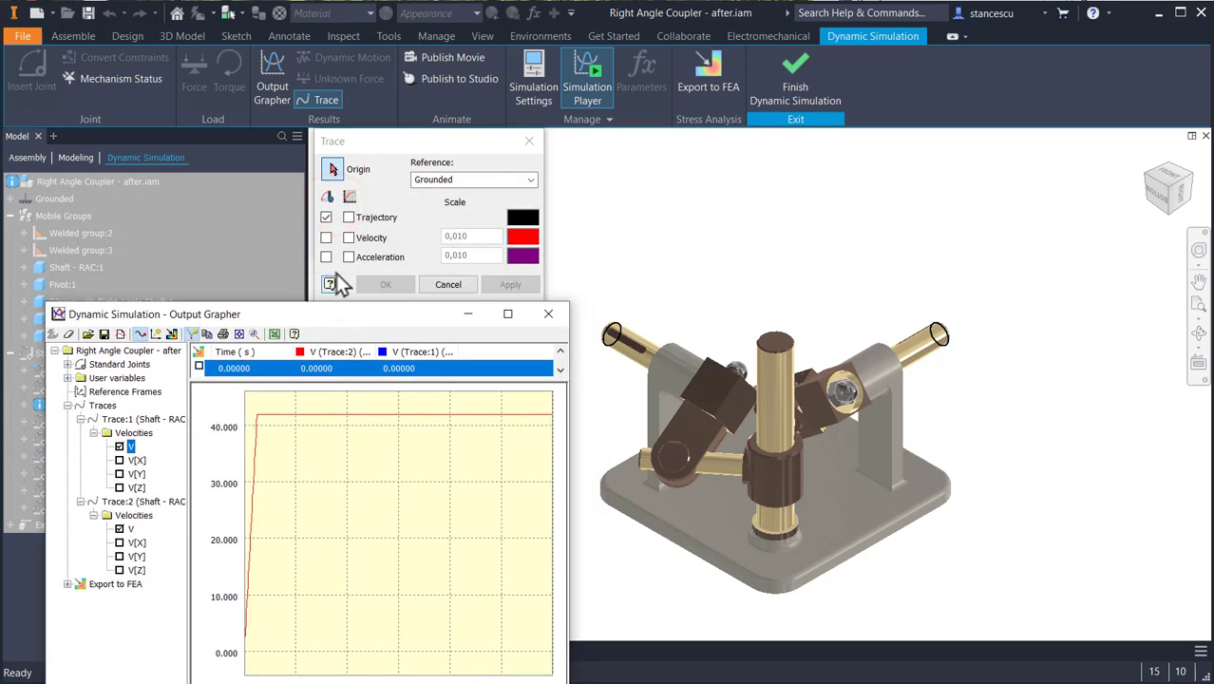
left_click(448, 284)
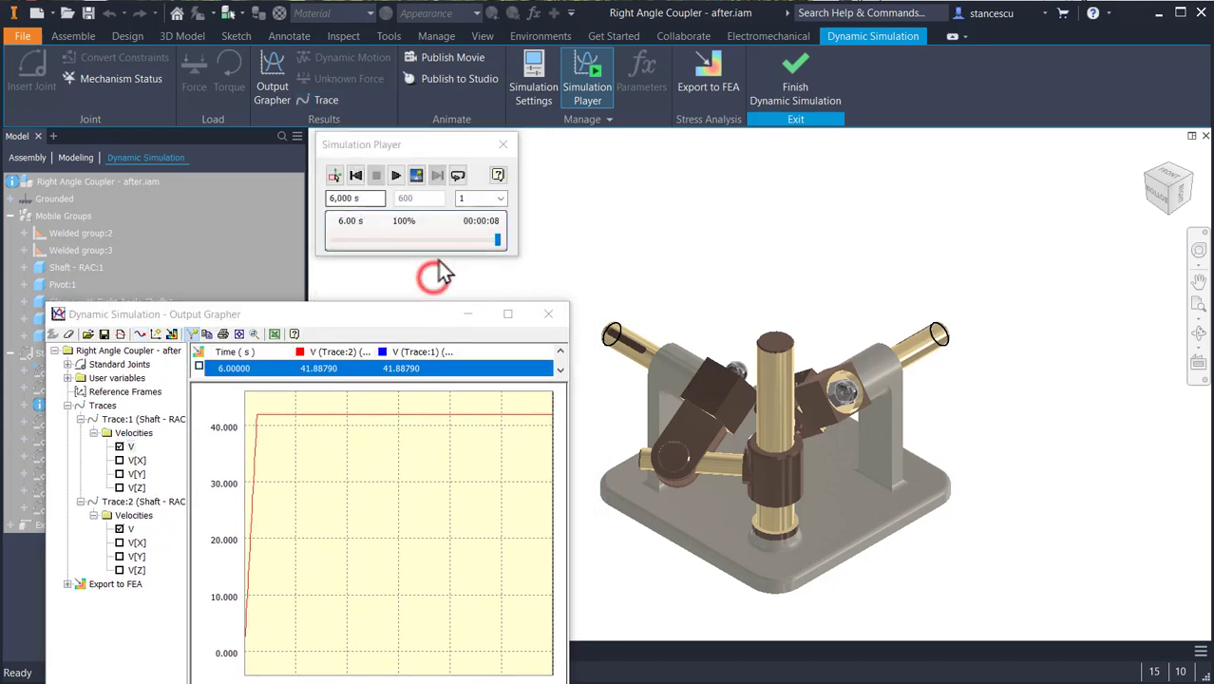
left_click(357, 177)
left_click(396, 176)
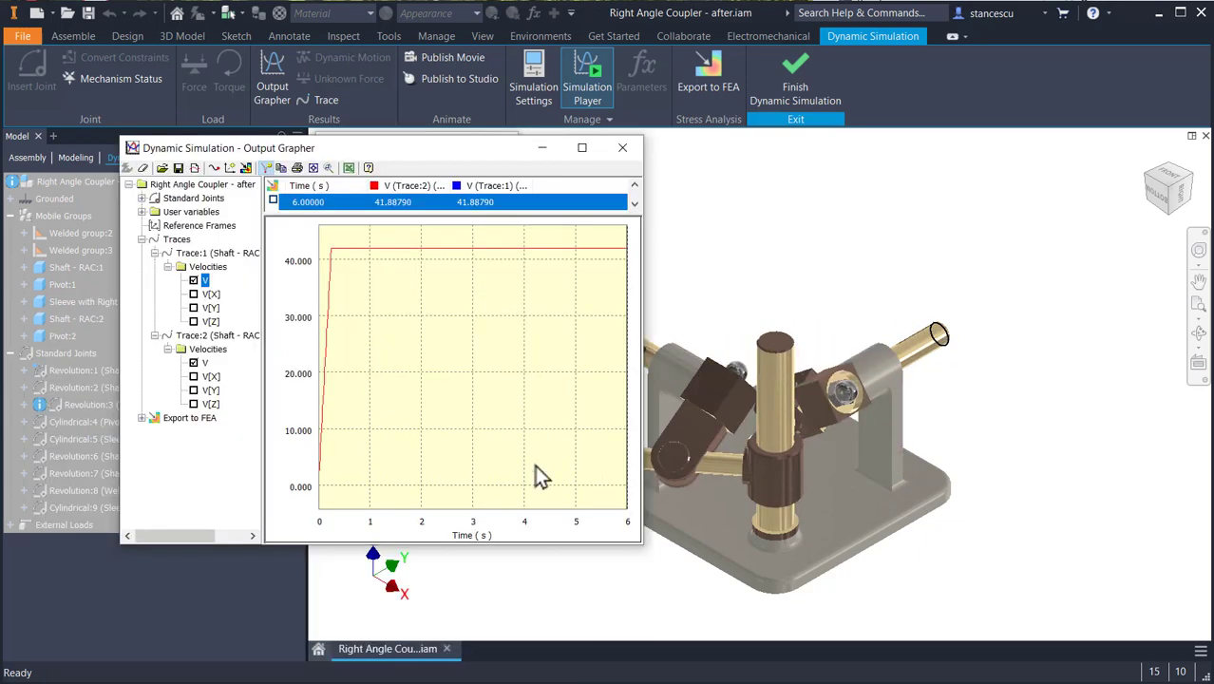
- Close the Output Grapher, then rewind the simulation and return to construction mode to finish Dynamic Simulation
left_click(624, 149)
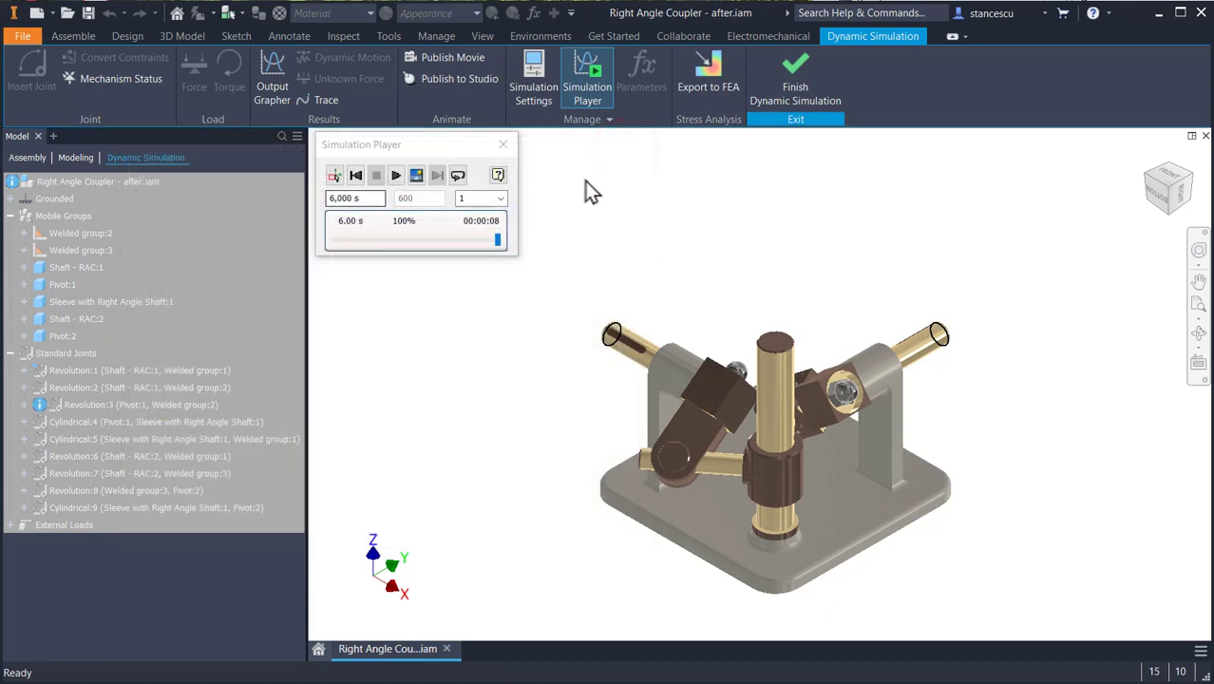
left_click(355, 177)
left_click(334, 176)
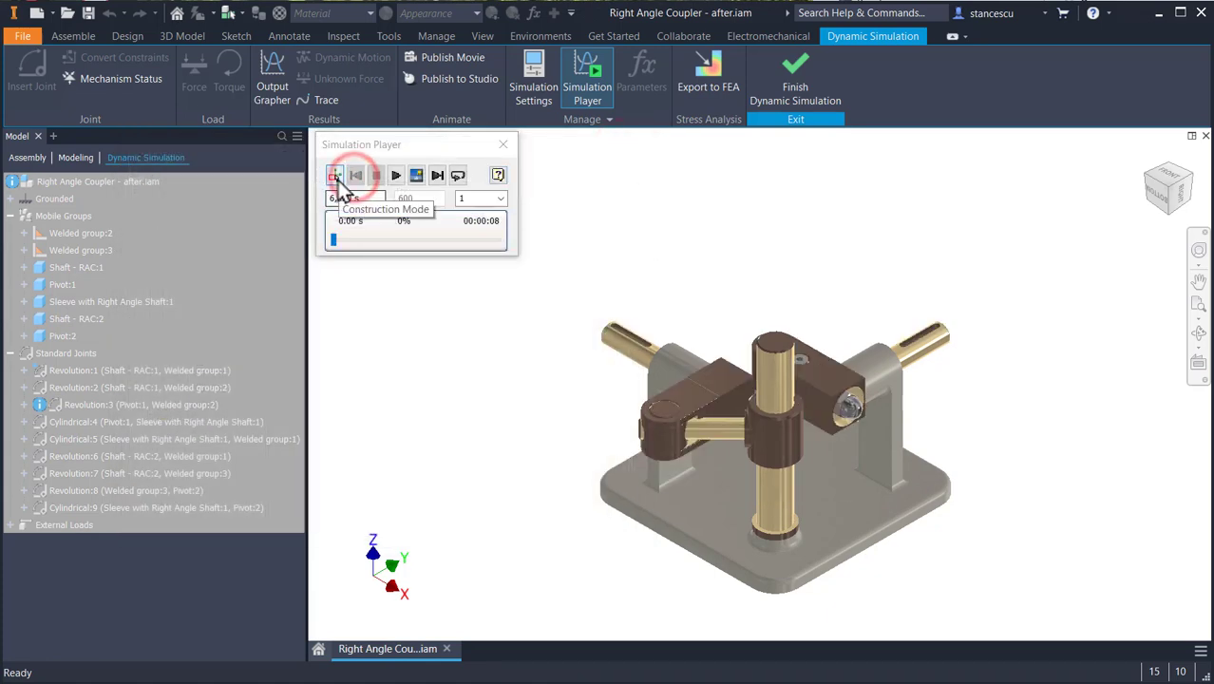
left_click(774, 74)
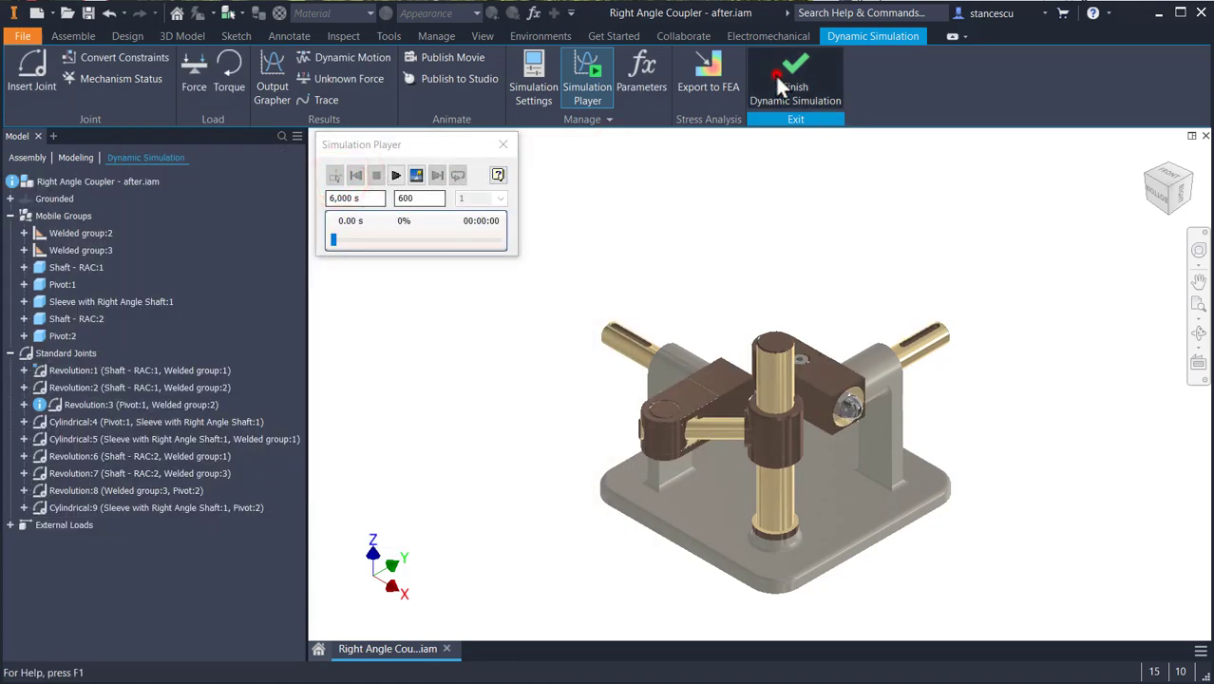